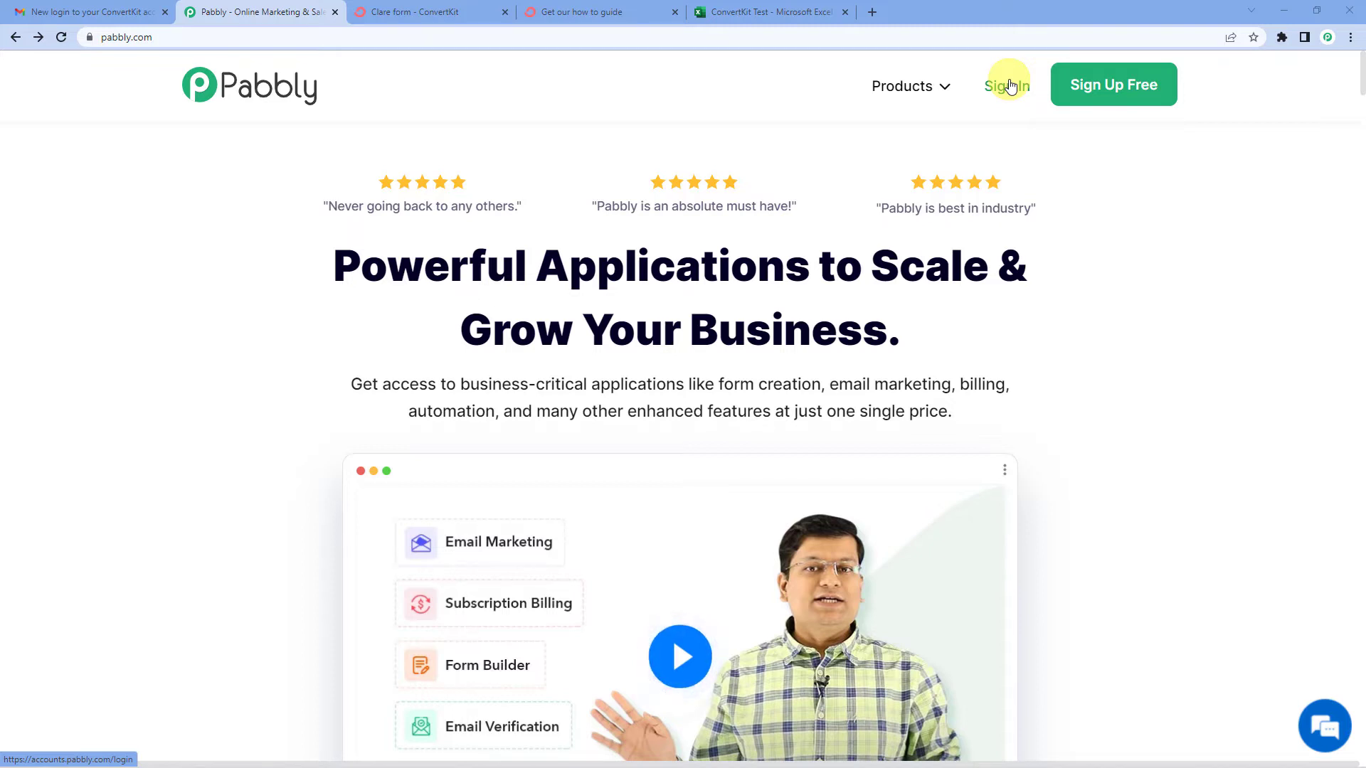
Sign in to Pabbly Connect and create a new workflow named "ConvertKit To MS Excel"
click(1011, 84)
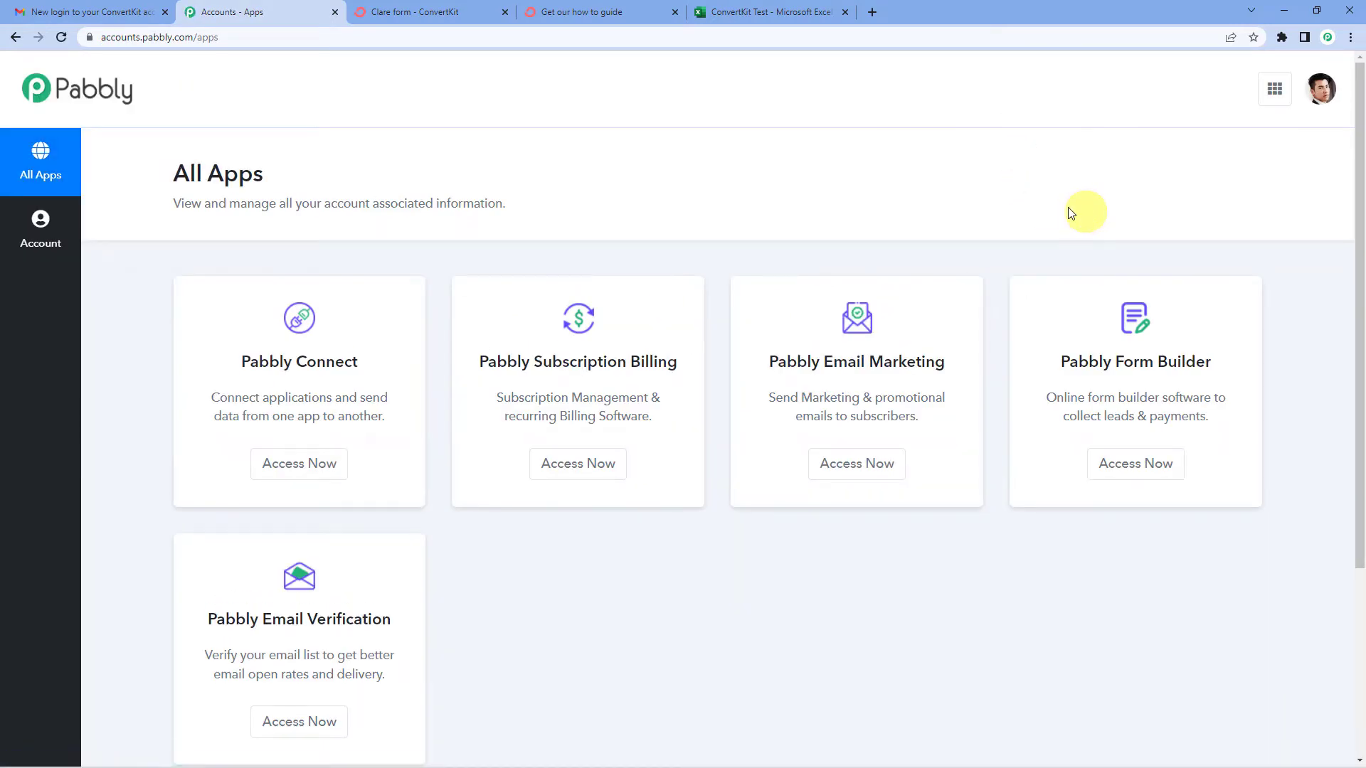
click(322, 470)
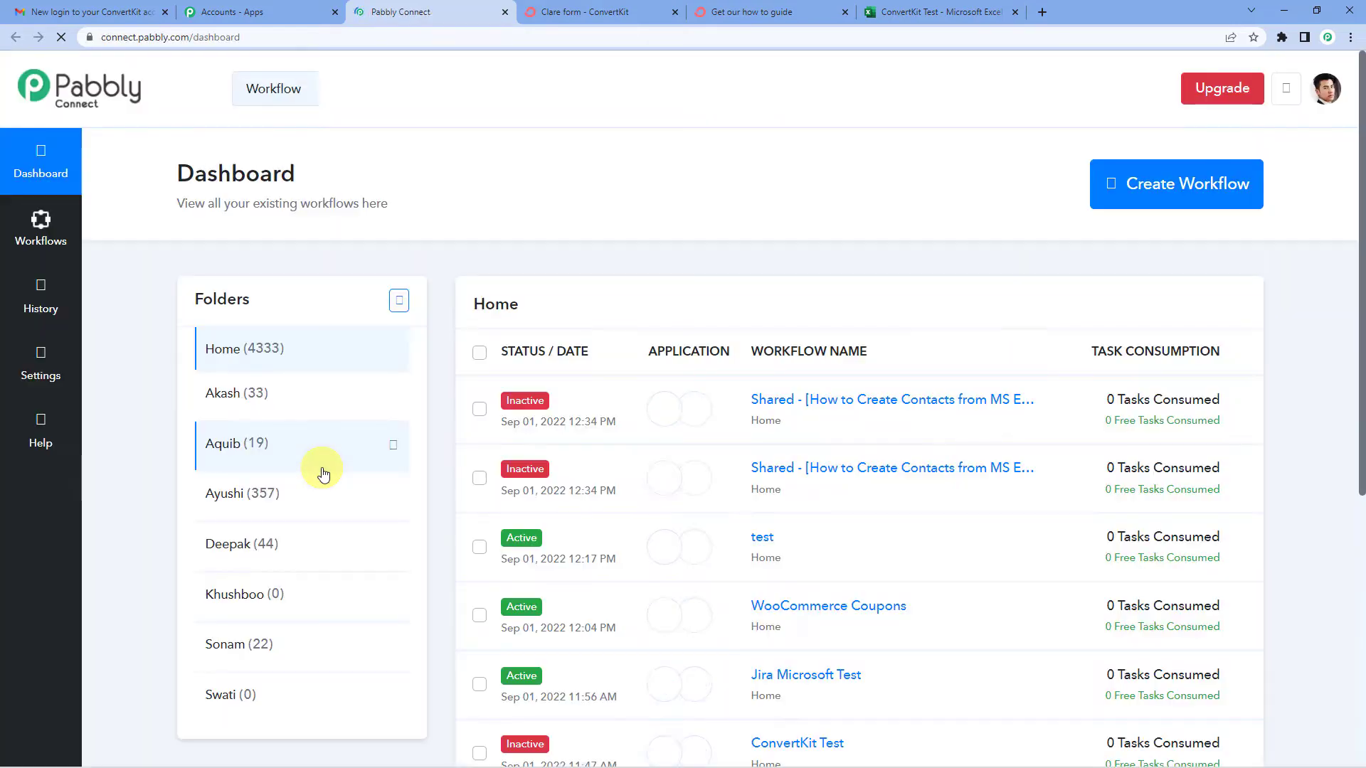
click(1142, 179)
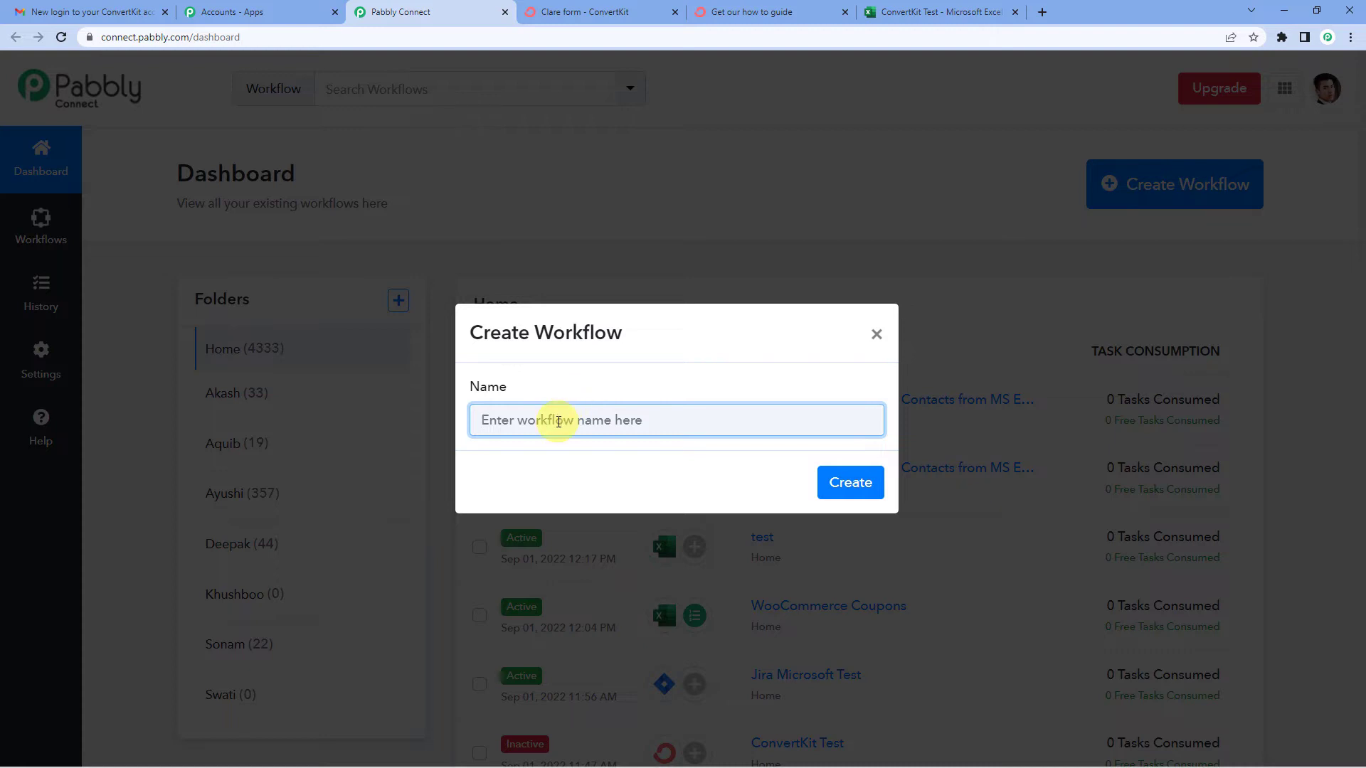
text(CC)
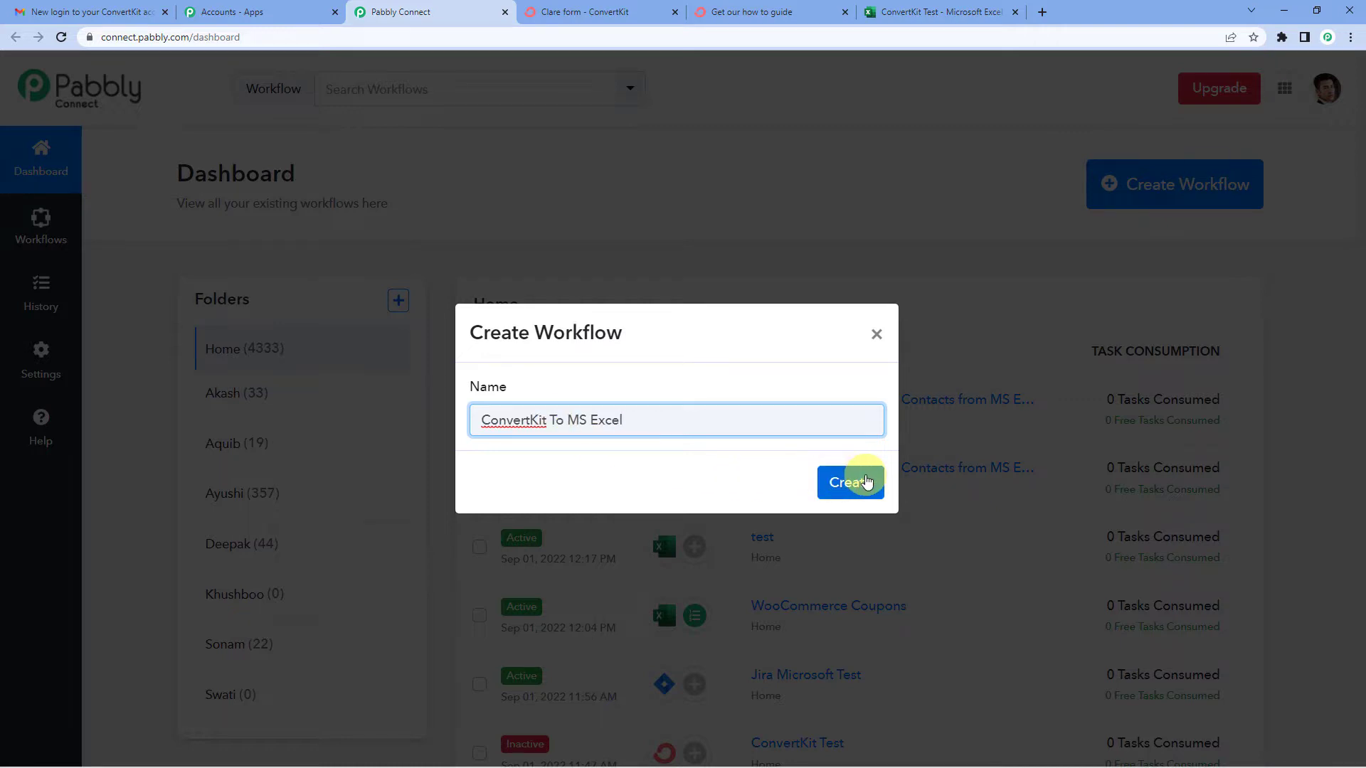
click(863, 481)
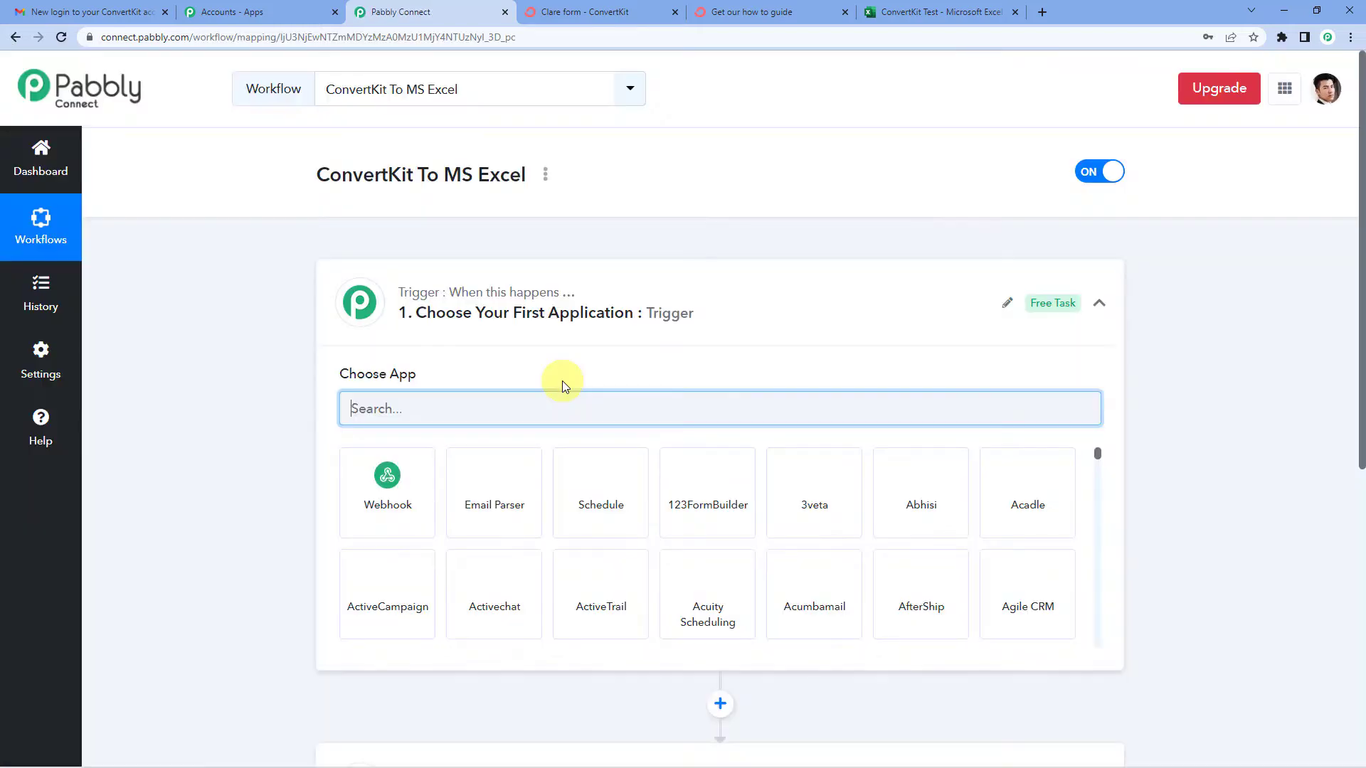
Set the workflow's trigger application to ConvertKit with the New Form Subscriber event
click(567, 341)
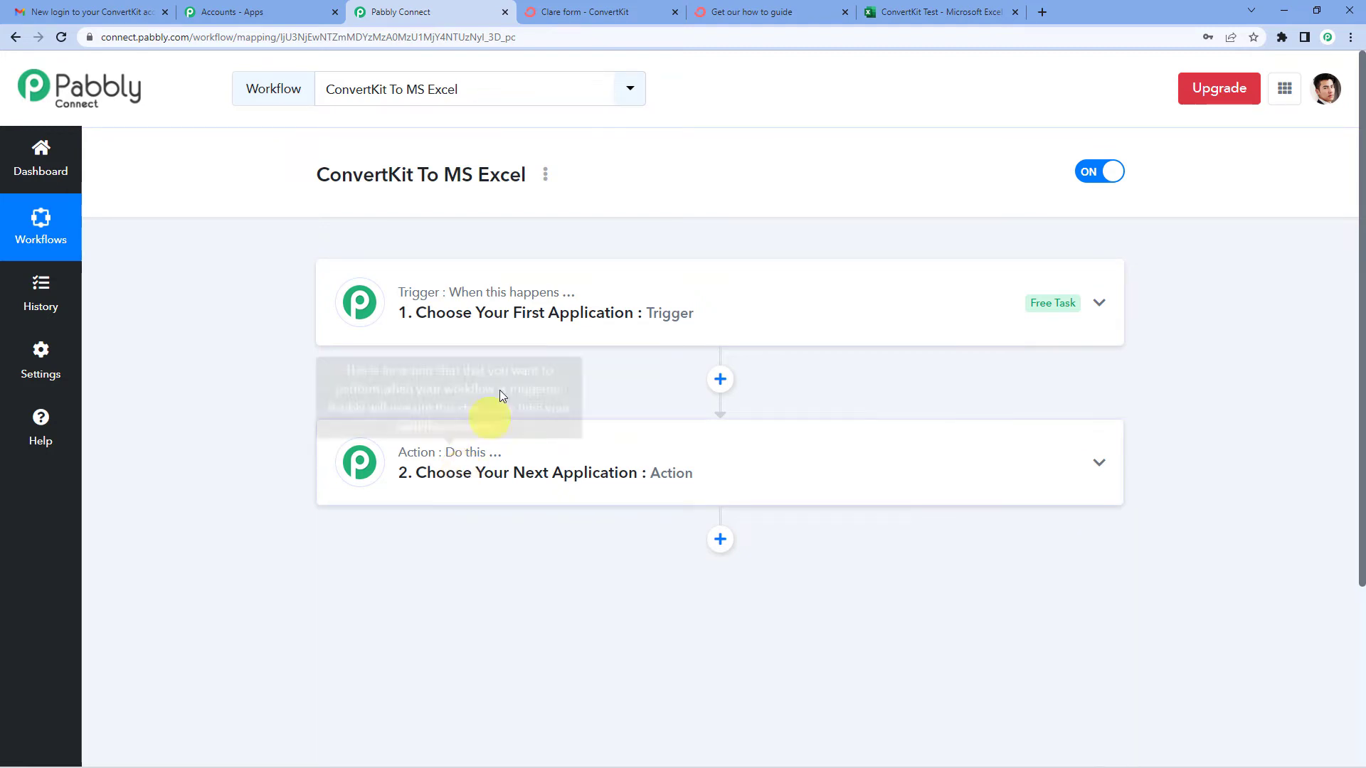
click(518, 329)
click(459, 417)
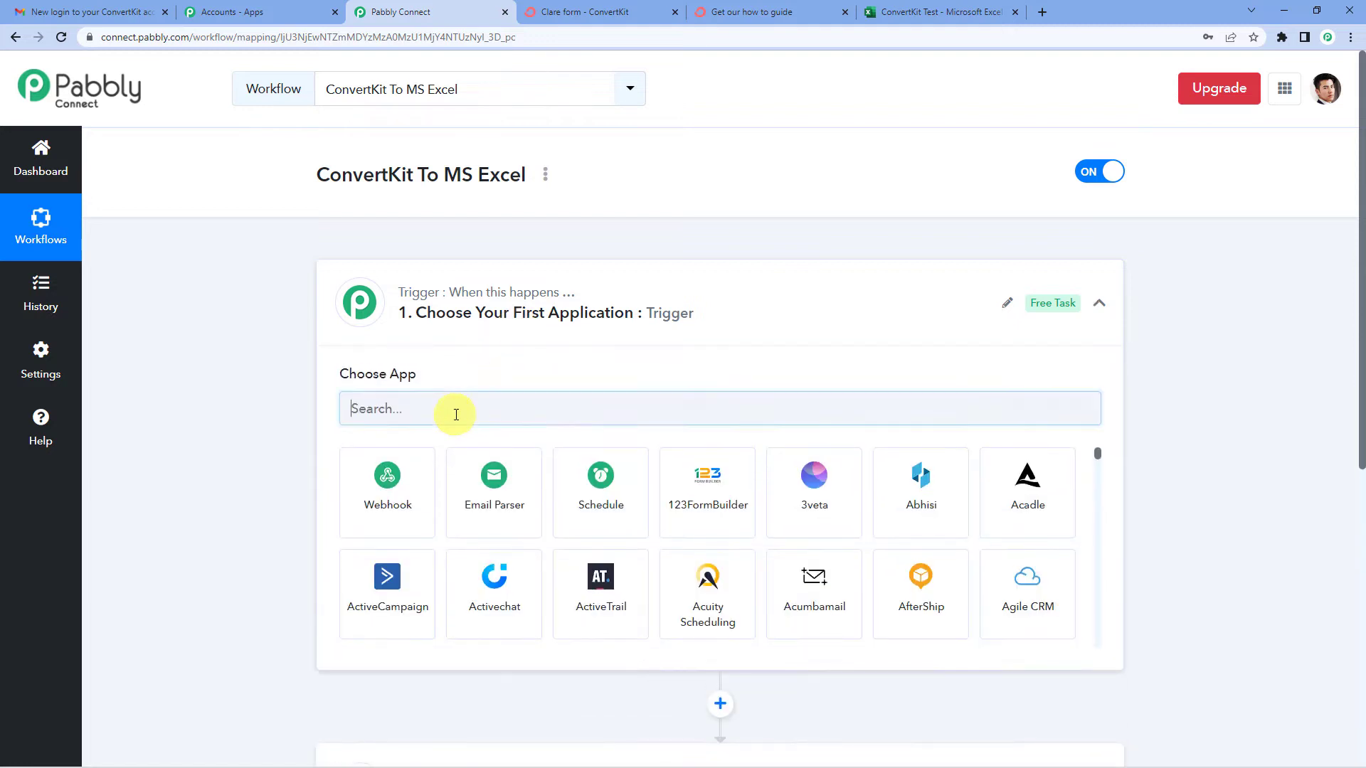
text(conve)
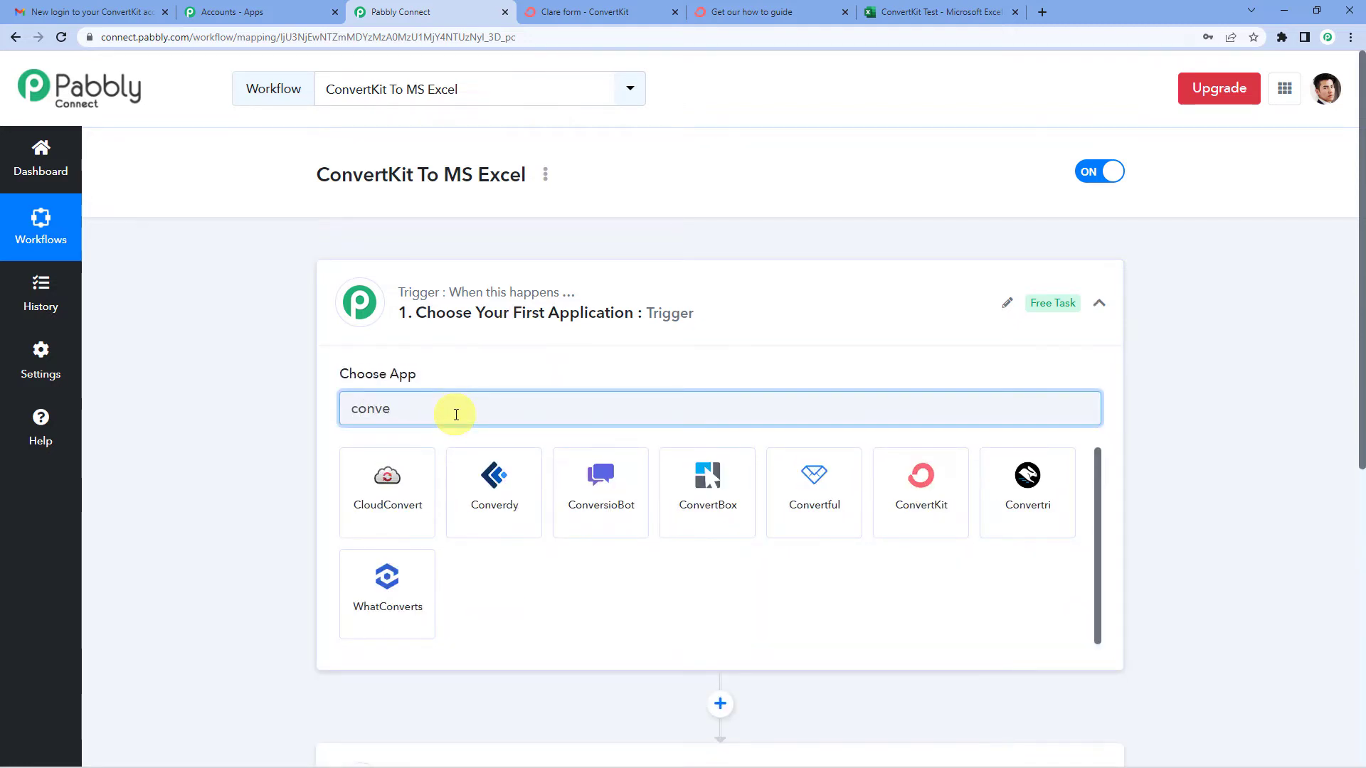
click(940, 500)
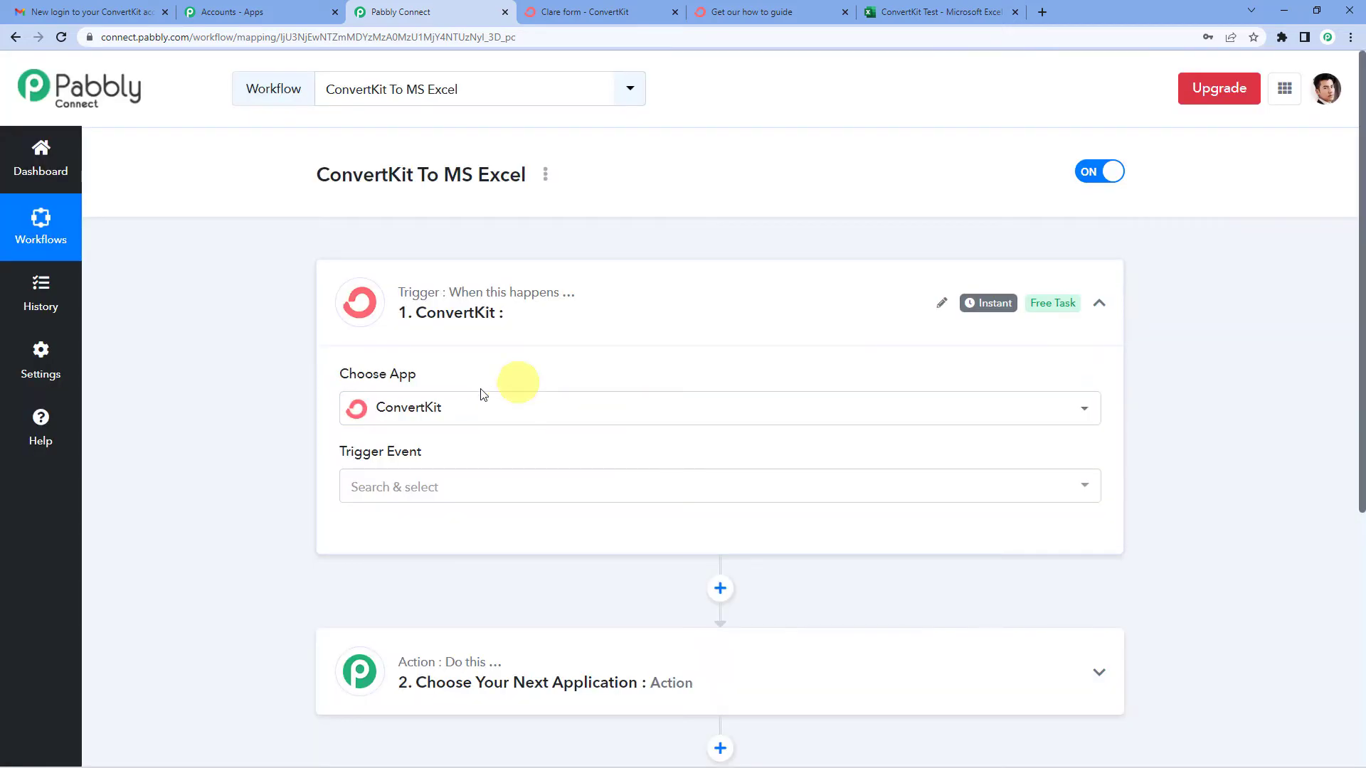
scroll(448, 413, down, 1)
click(418, 427)
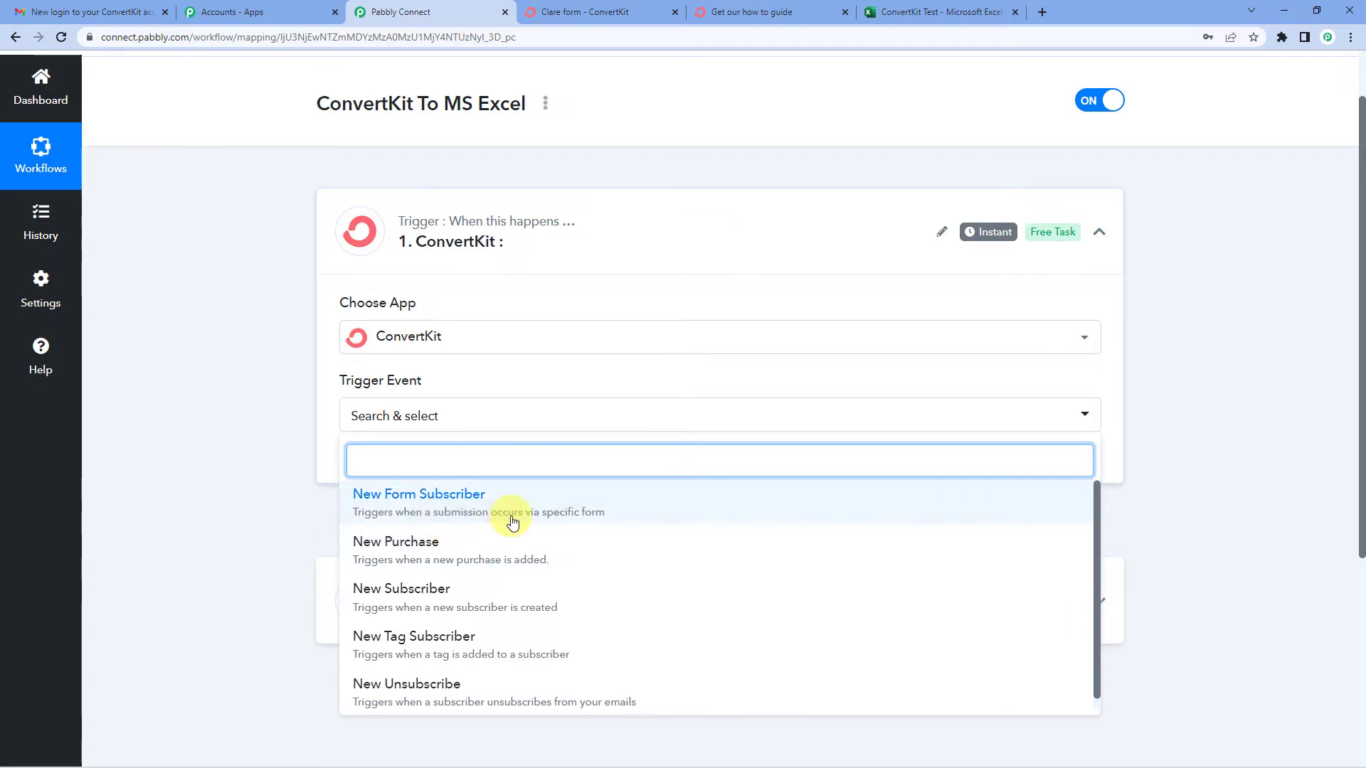
click(476, 514)
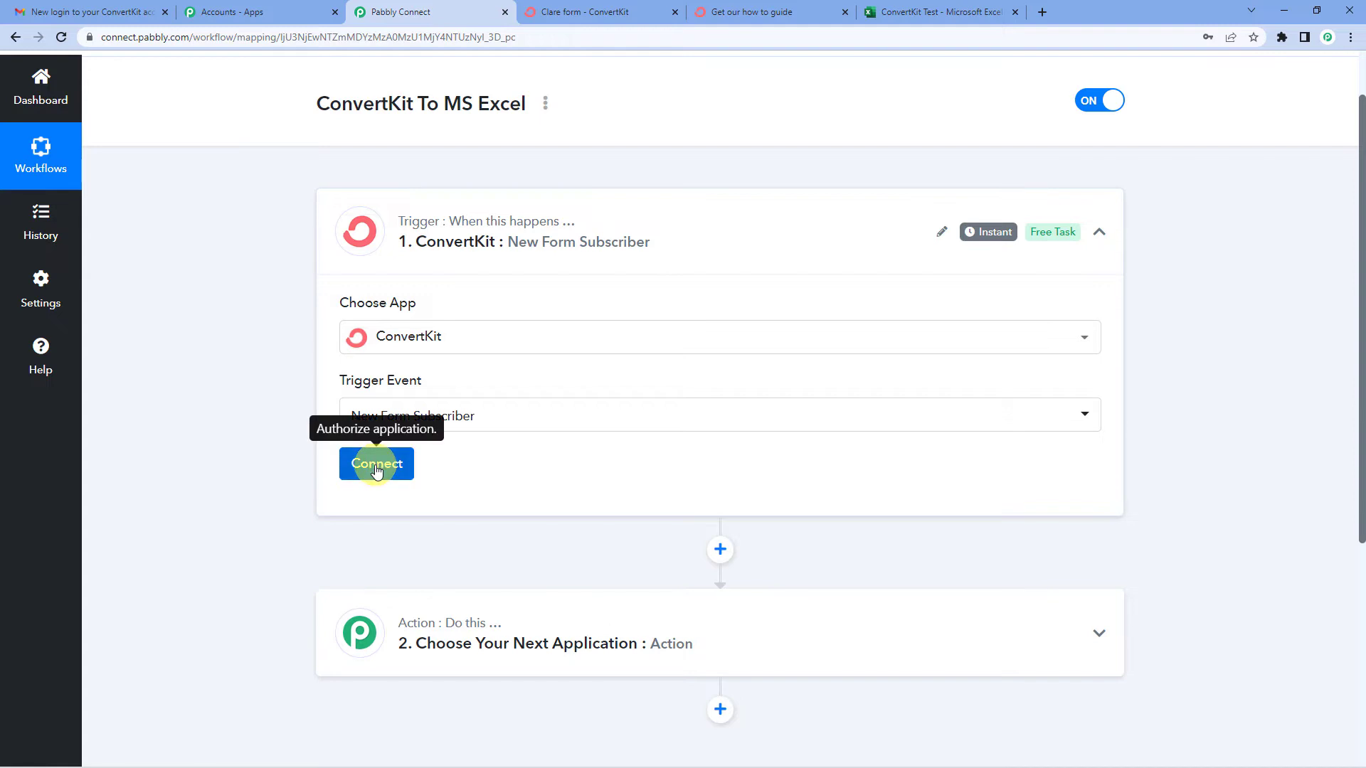
Start adding a new ConvertKit connection for the trigger and open the Advanced account settings in ConvertKit
click(377, 466)
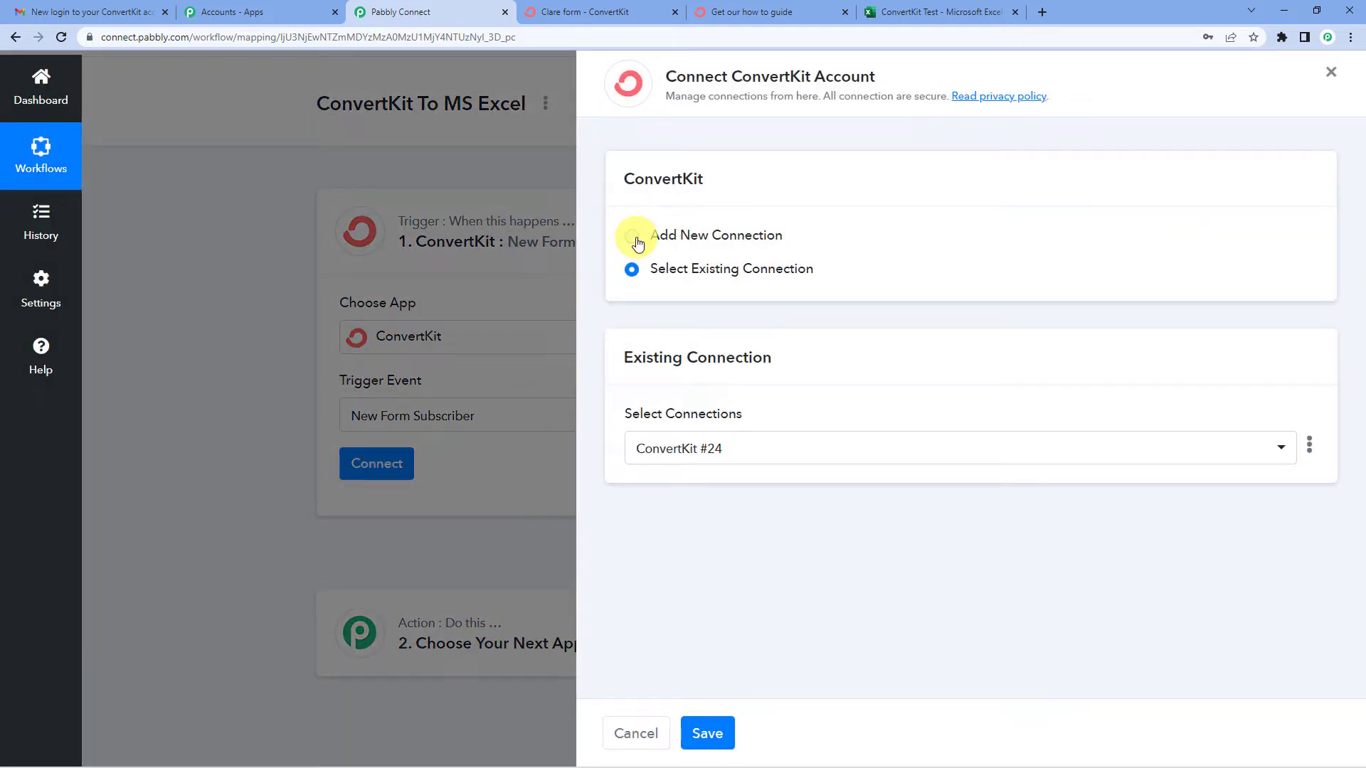
click(636, 239)
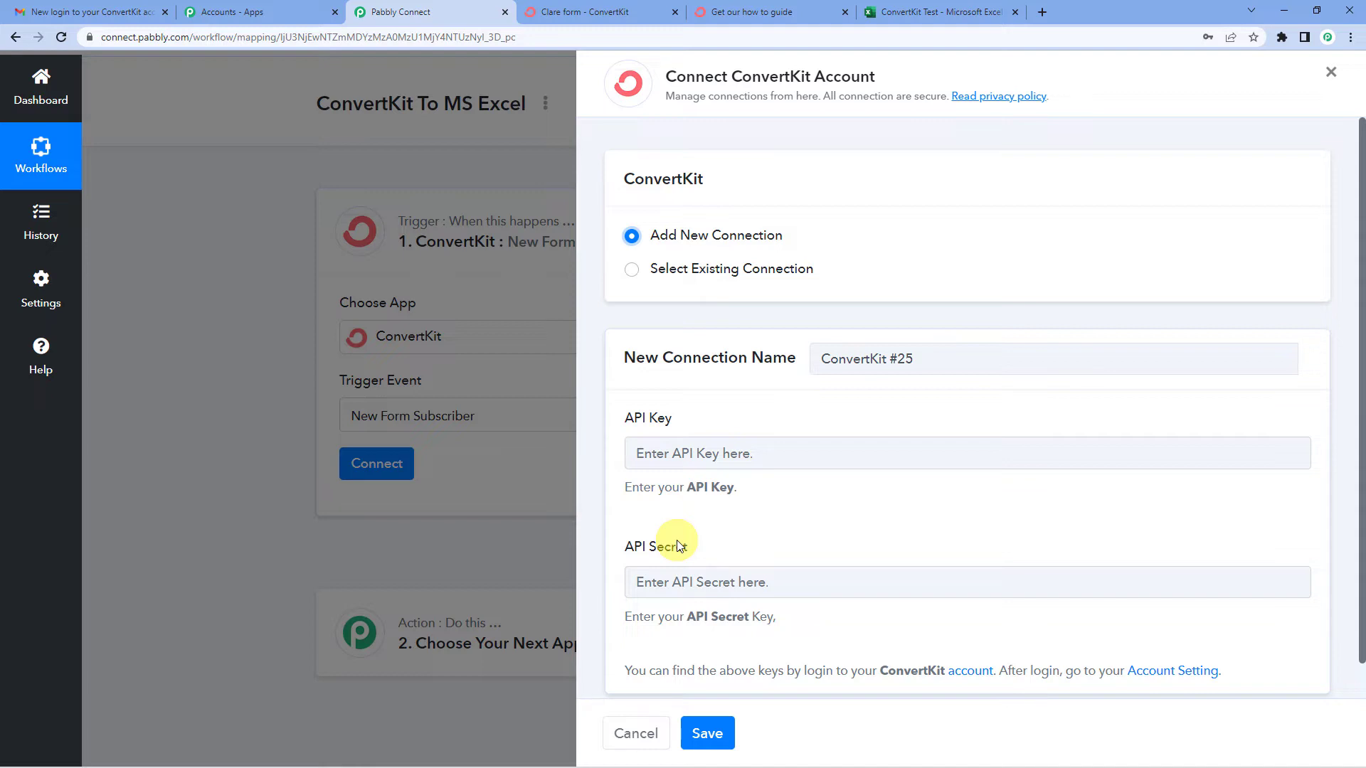
click(612, 11)
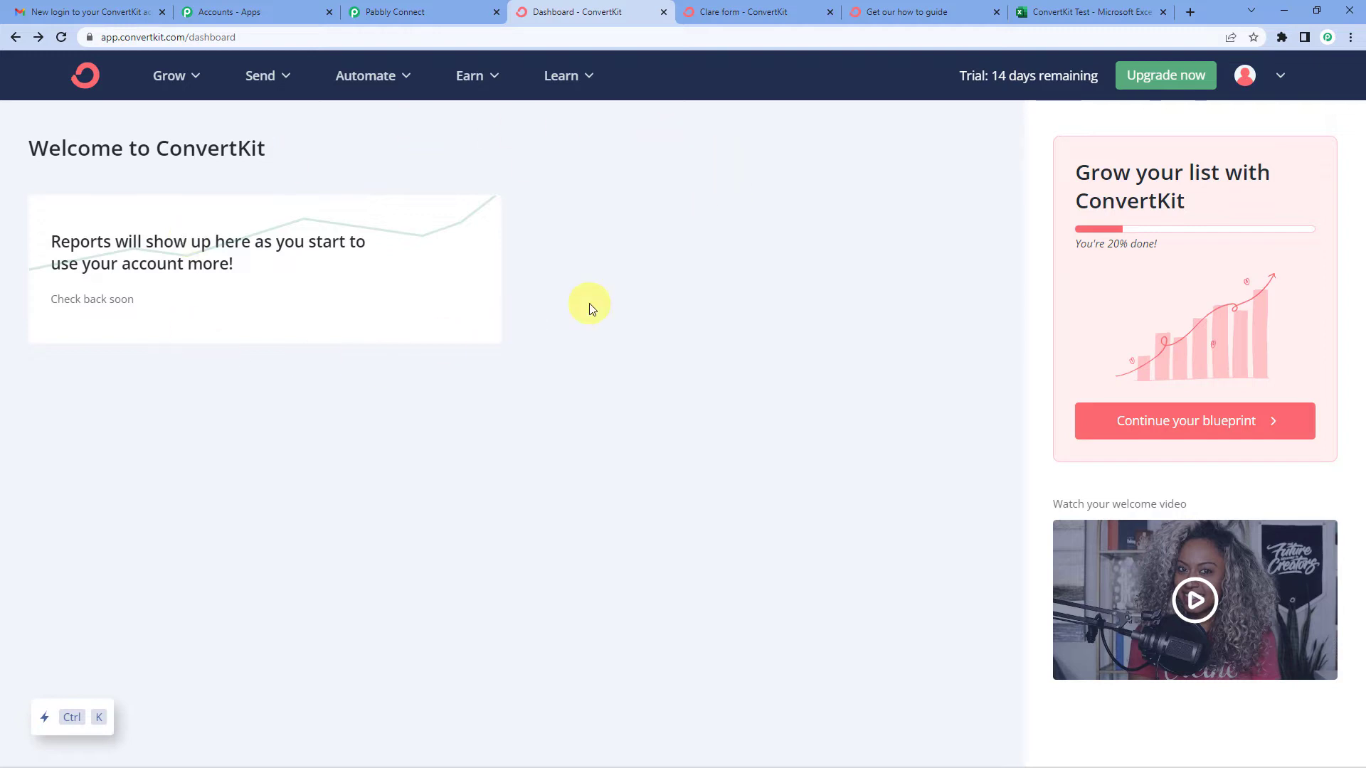
click(1284, 80)
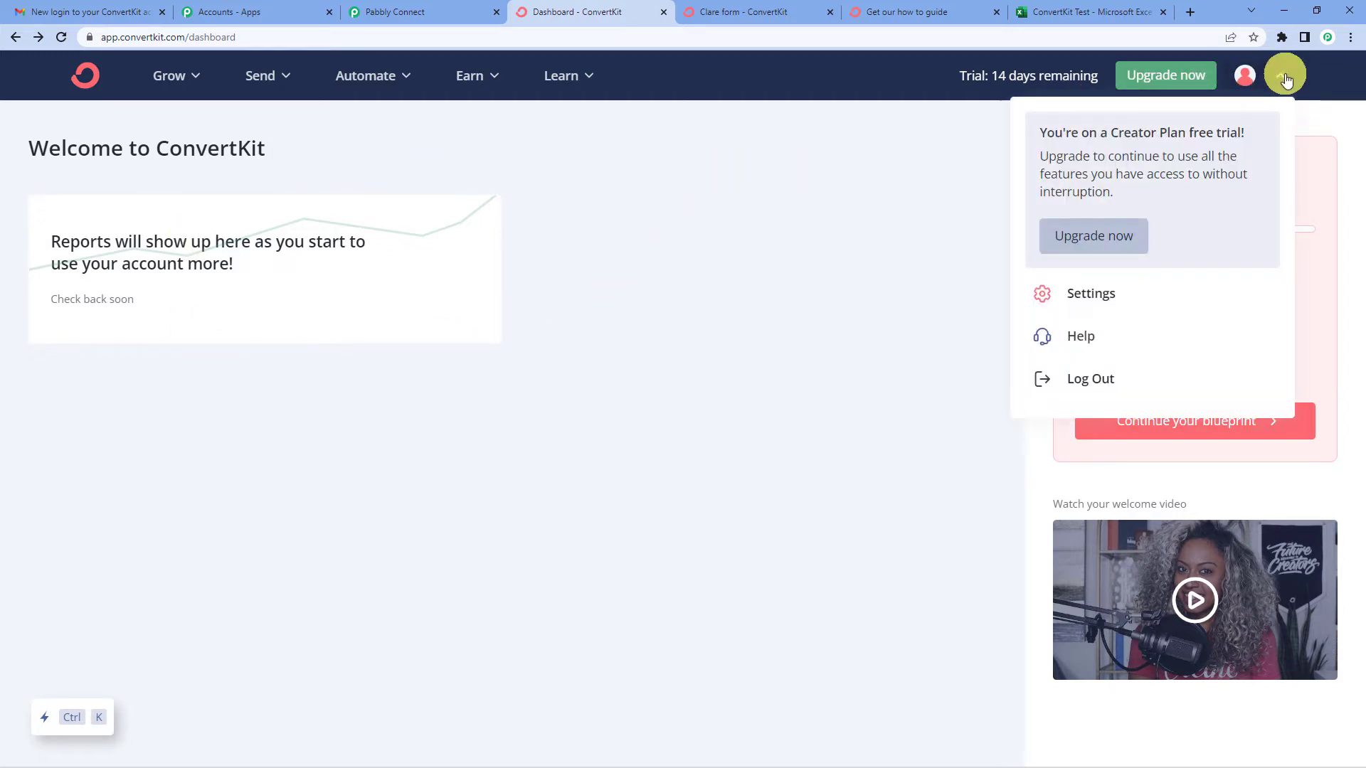
click(1105, 294)
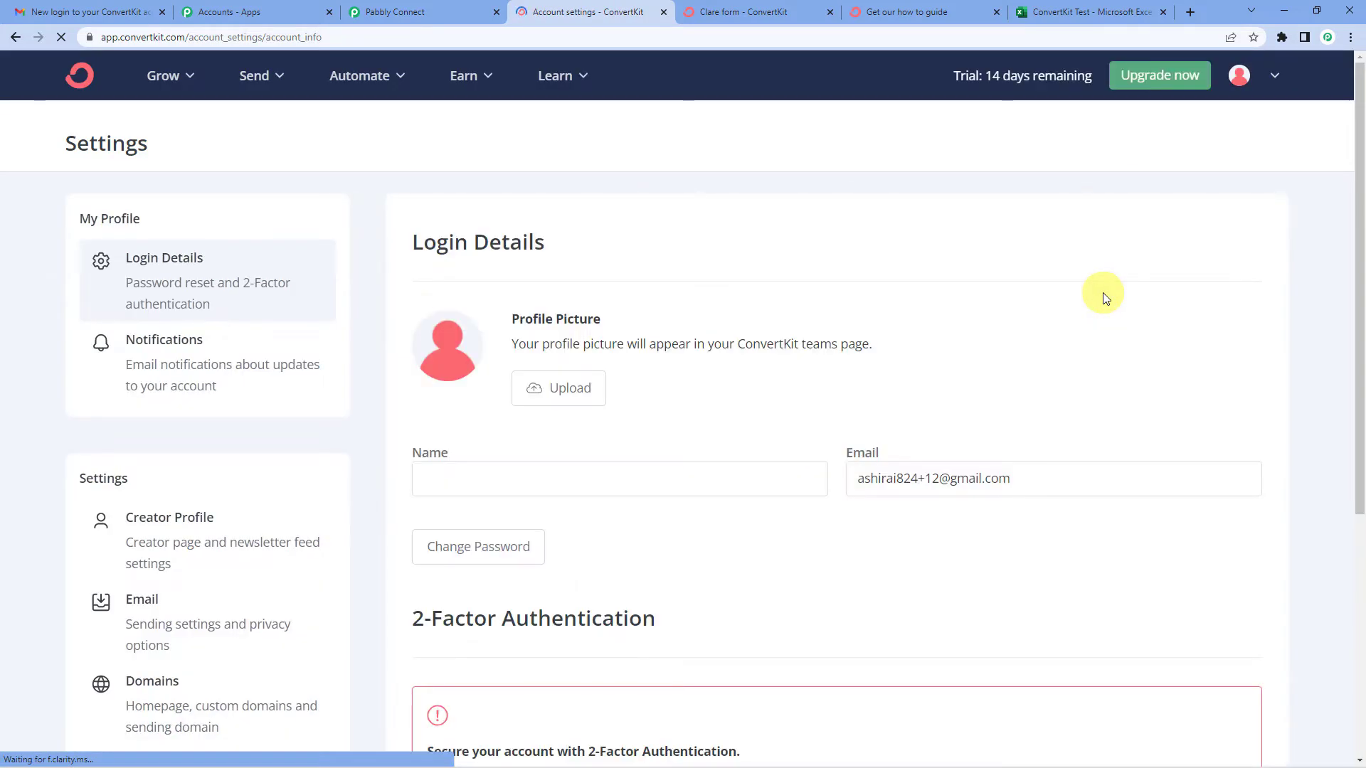
scroll(391, 570, down, 5)
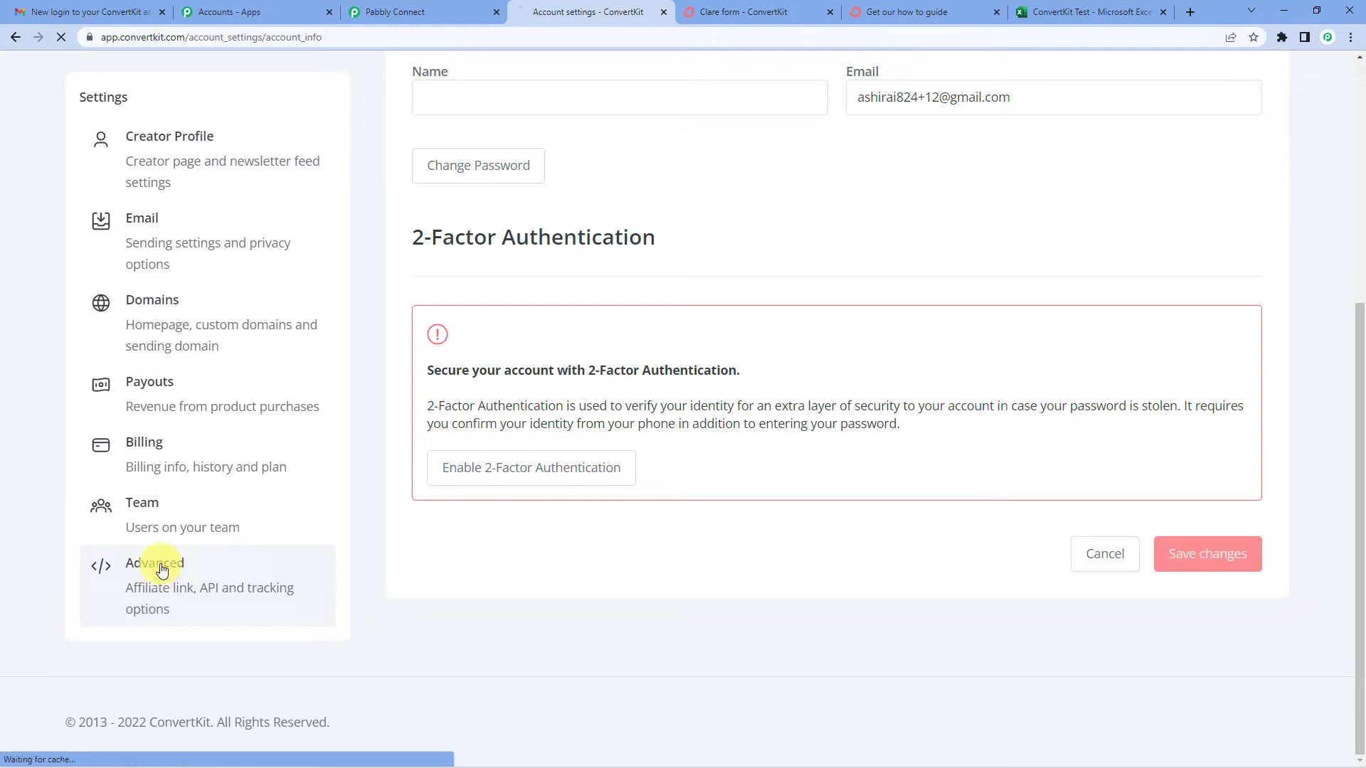
click(160, 567)
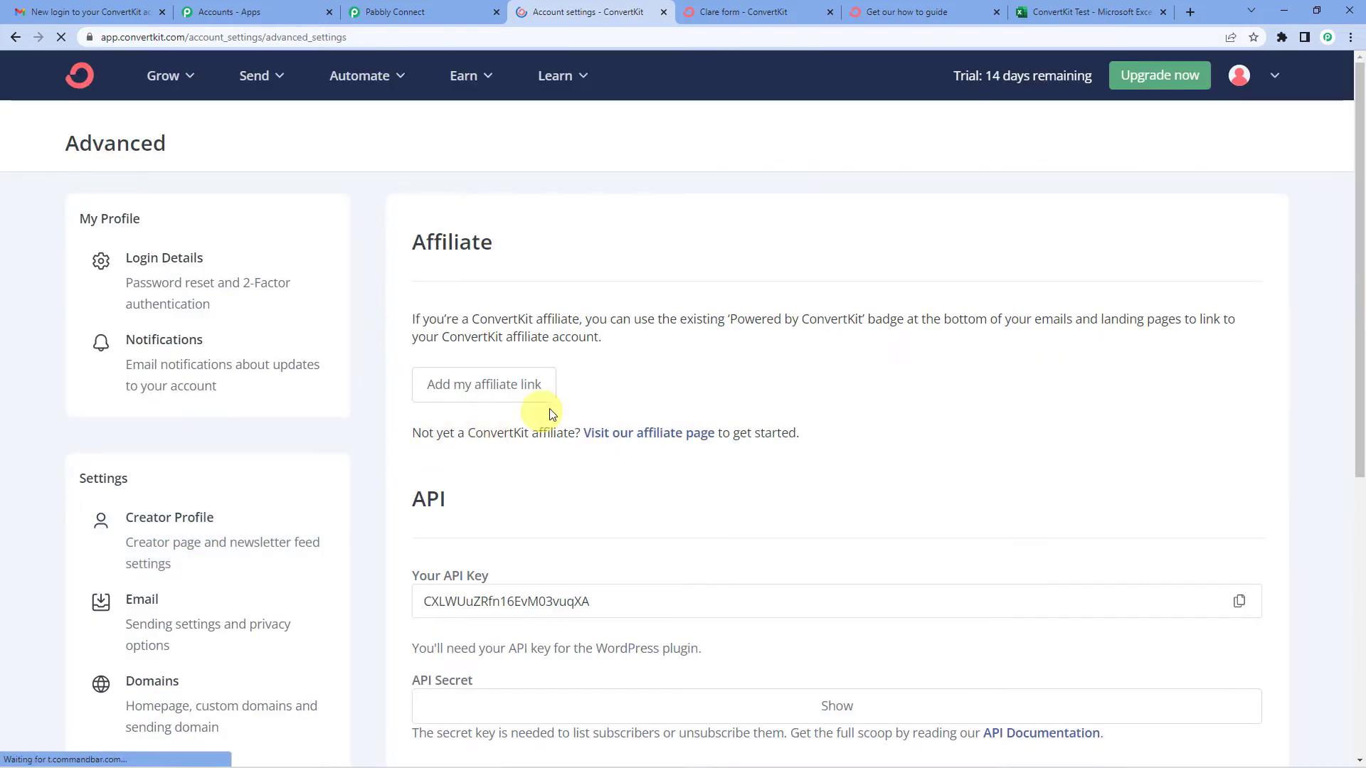
Copy the API key from the ConvertKit settings and paste it into the new Pabbly connection's API Key field
scroll(549, 409, down, 5)
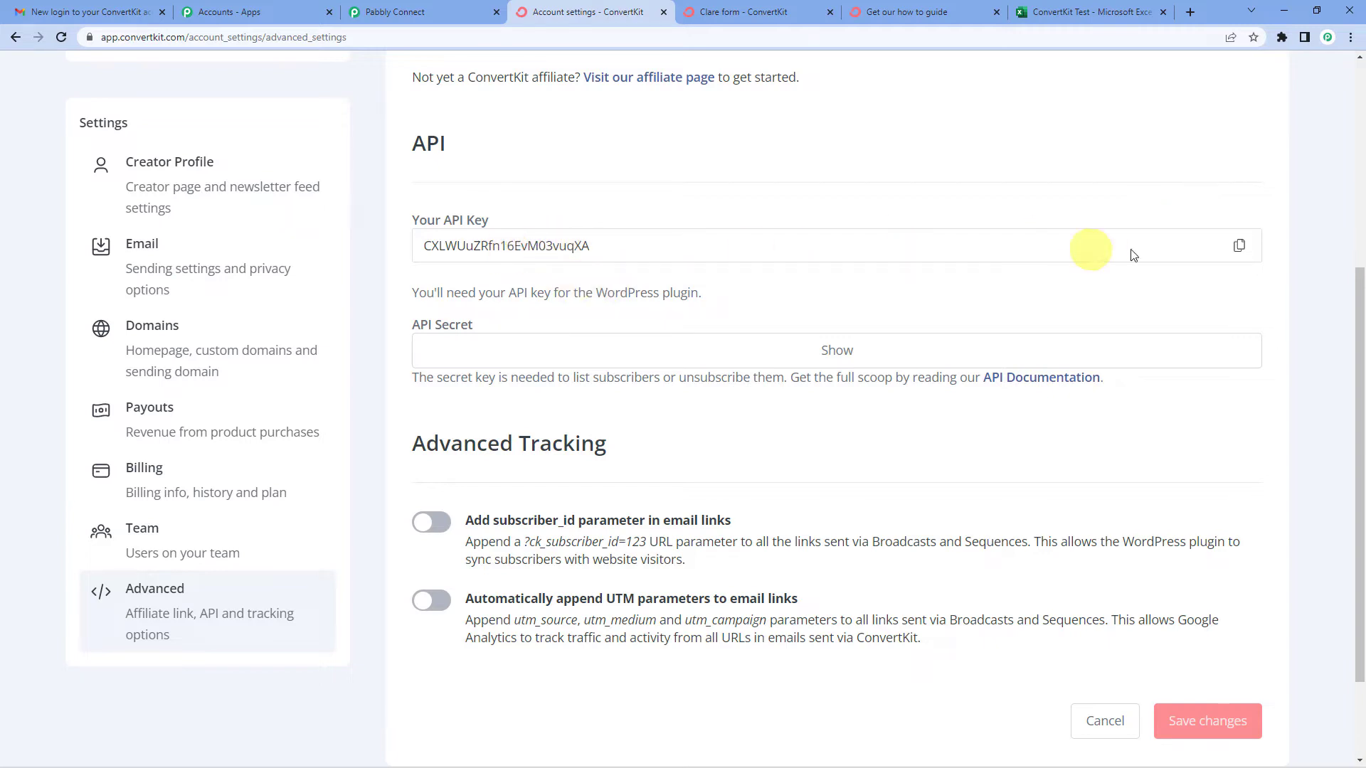
click(1238, 249)
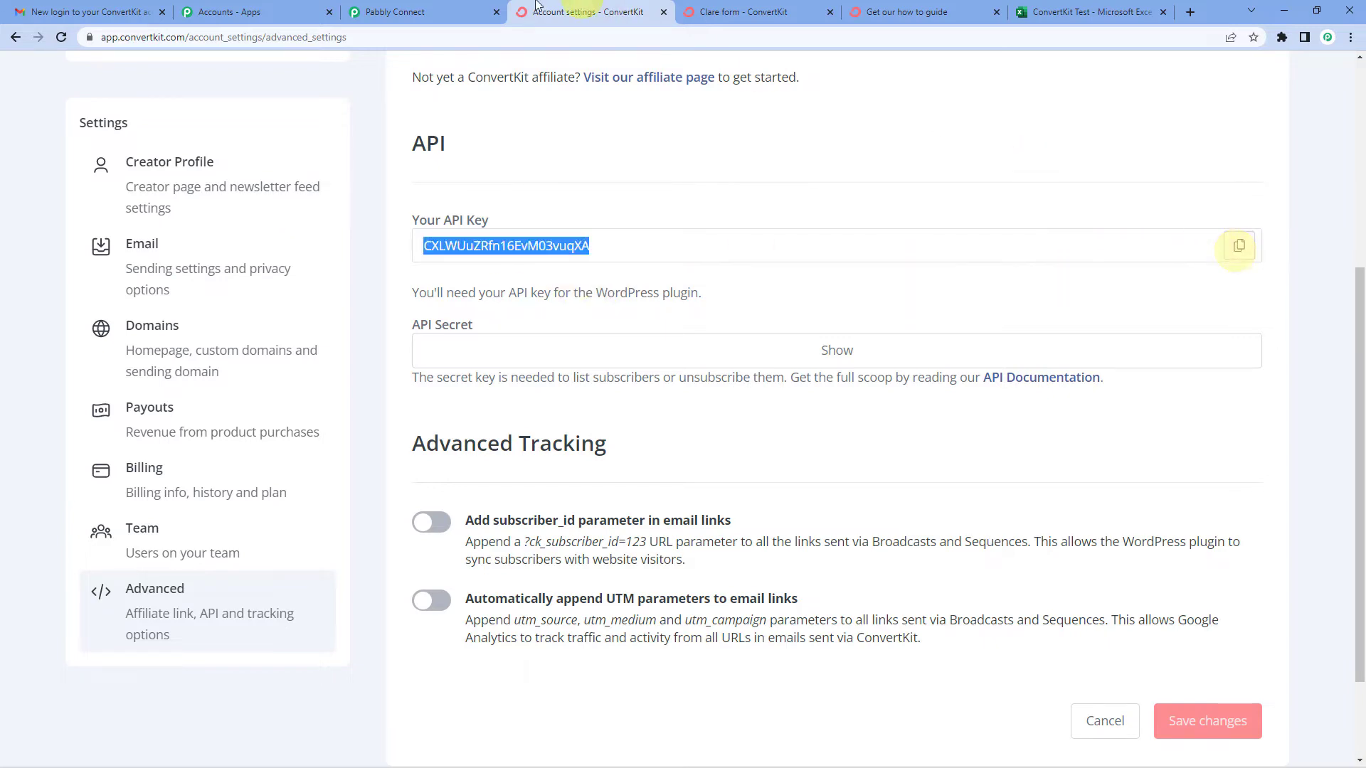
click(395, 11)
click(656, 450)
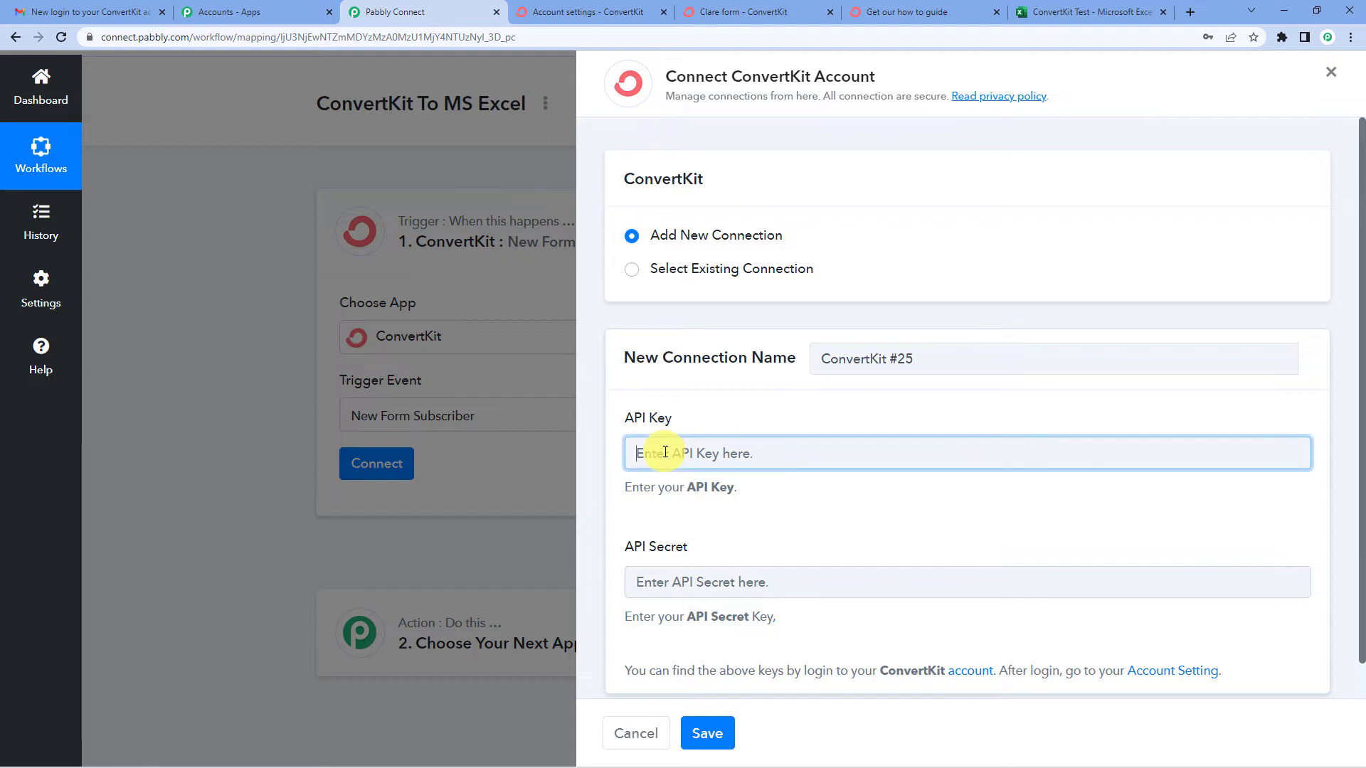
key(ctrl+v)
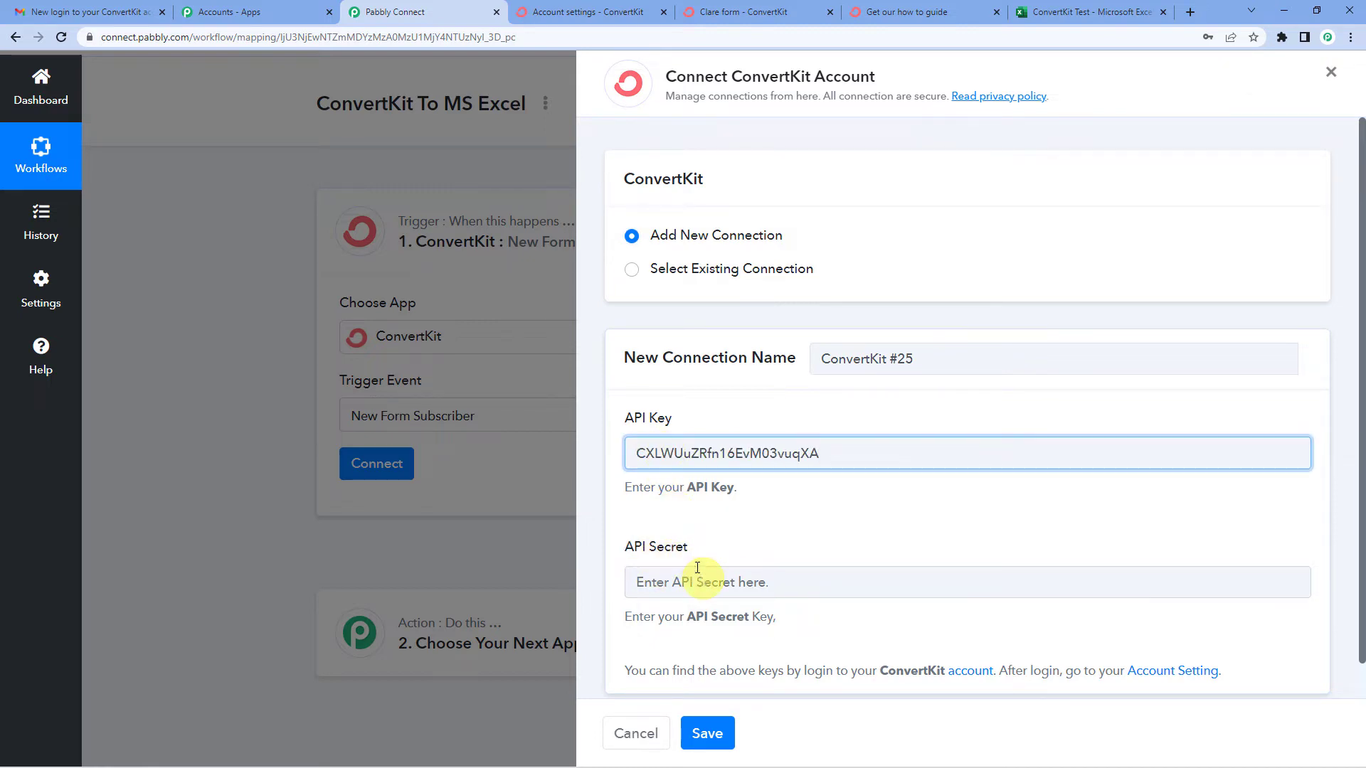
Reveal and copy the ConvertKit API secret, paste it into the connection's API Secret field in Pabbly, and save the connection
click(589, 9)
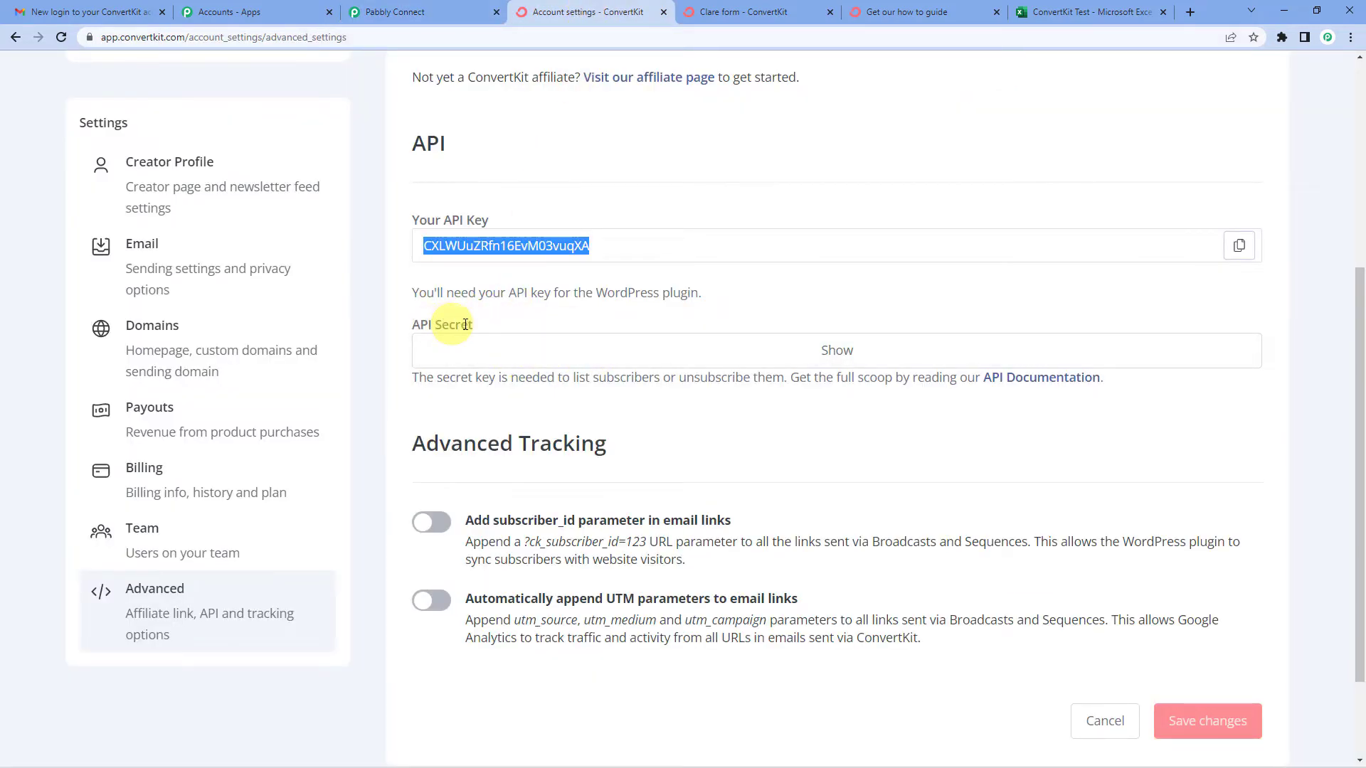
click(838, 352)
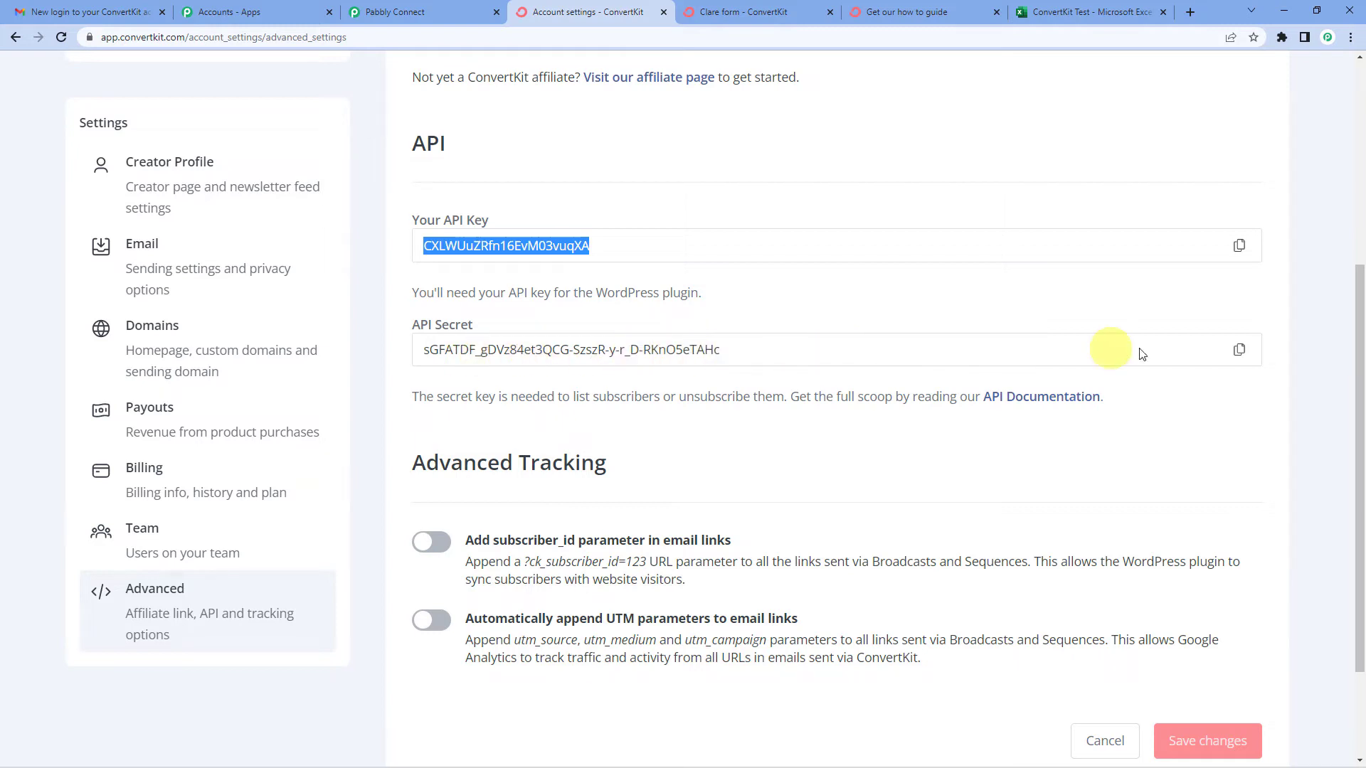
click(1239, 350)
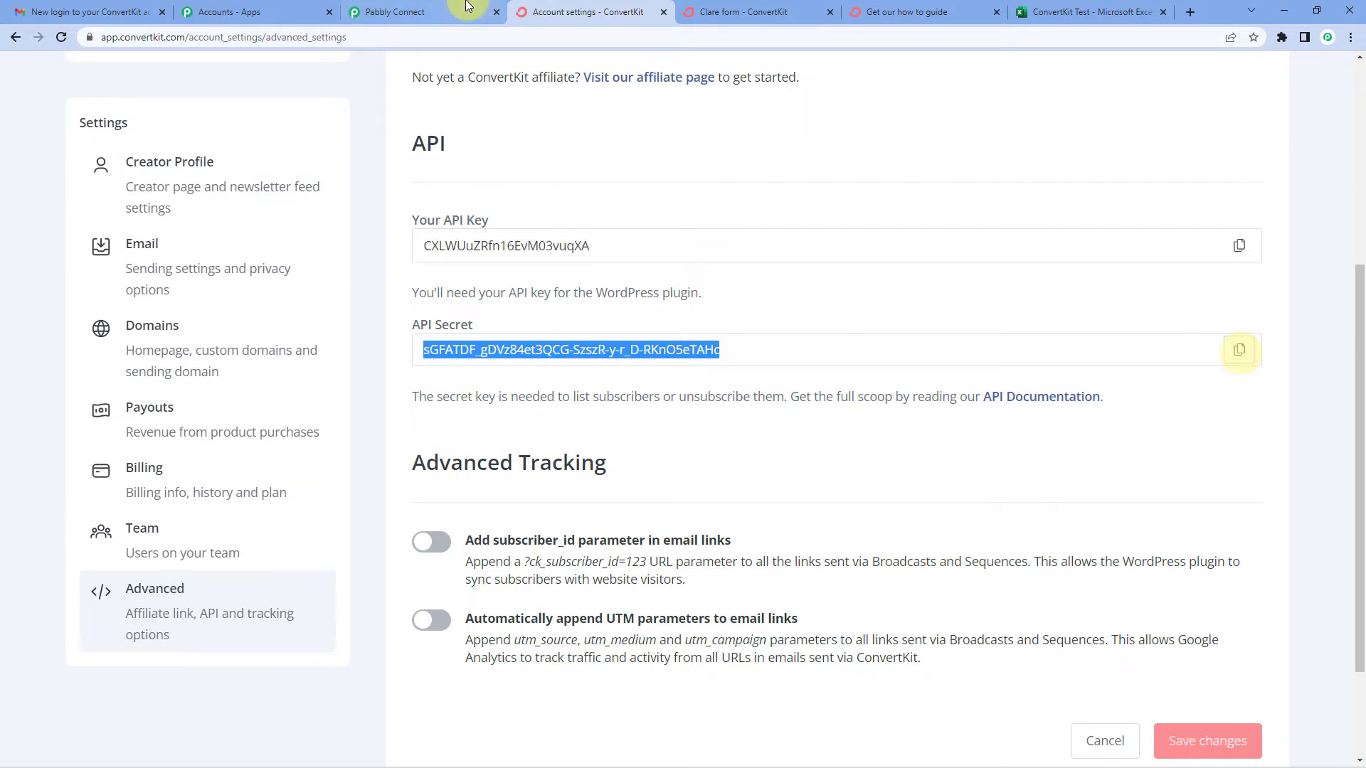
click(413, 11)
click(690, 573)
key(ctrl+v)
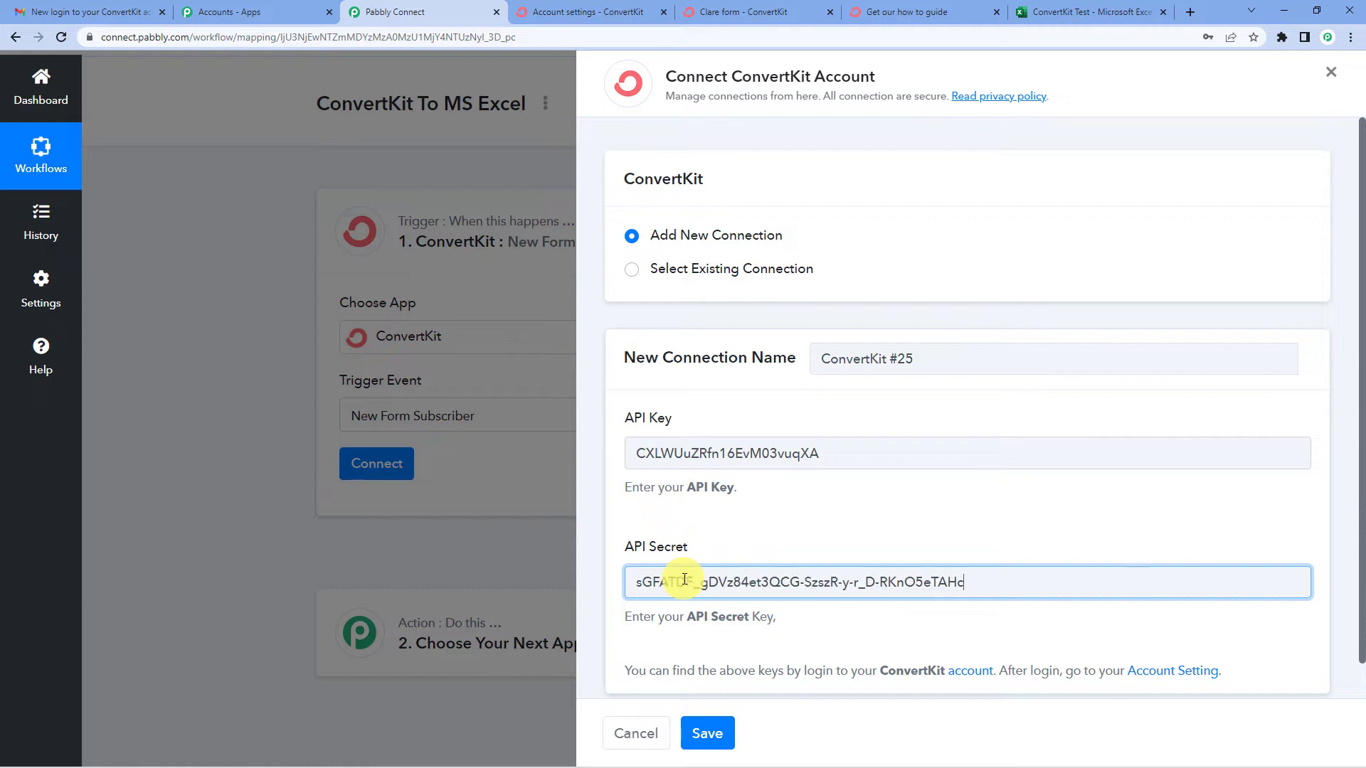
click(721, 730)
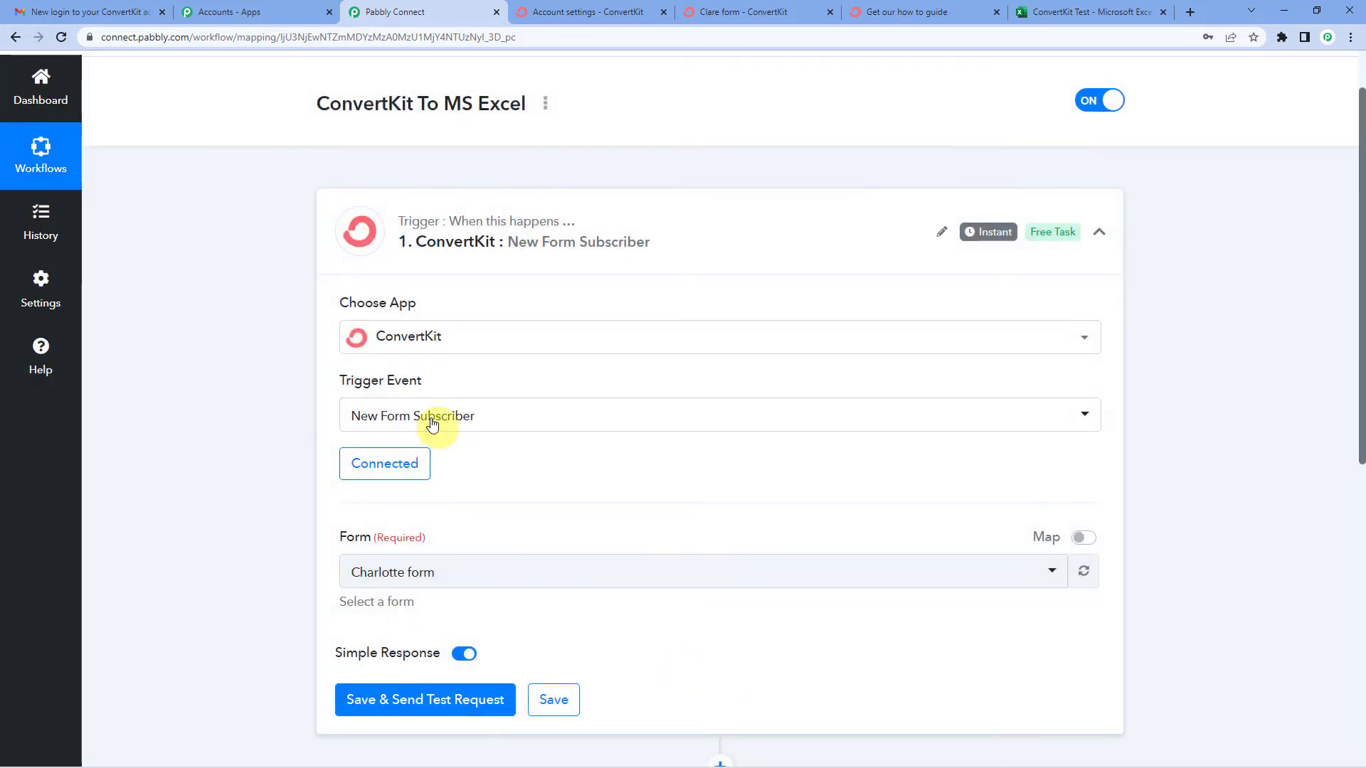
Check the Landing Pages & Forms list in ConvertKit and select "Clare form 1" as the trigger's form in Pabbly Connect
scroll(433, 424, down, 2)
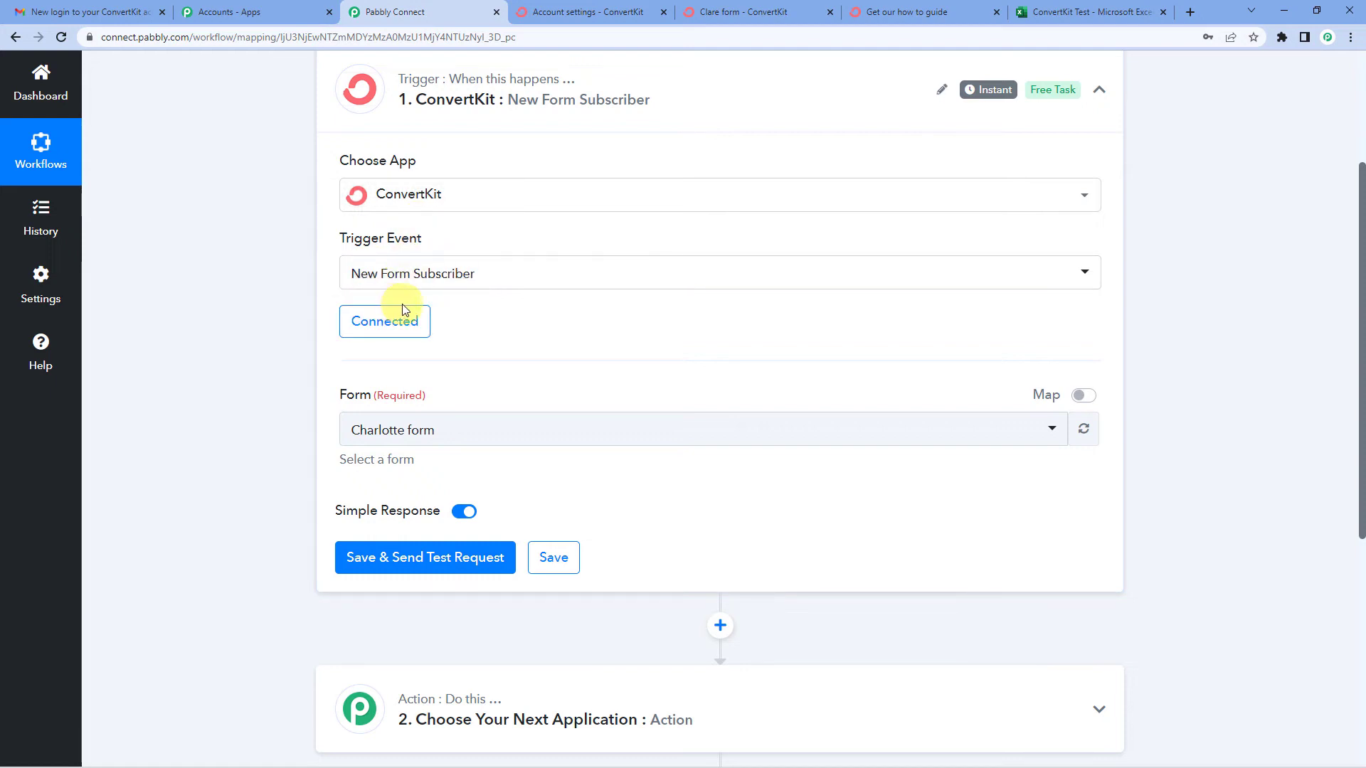
click(377, 435)
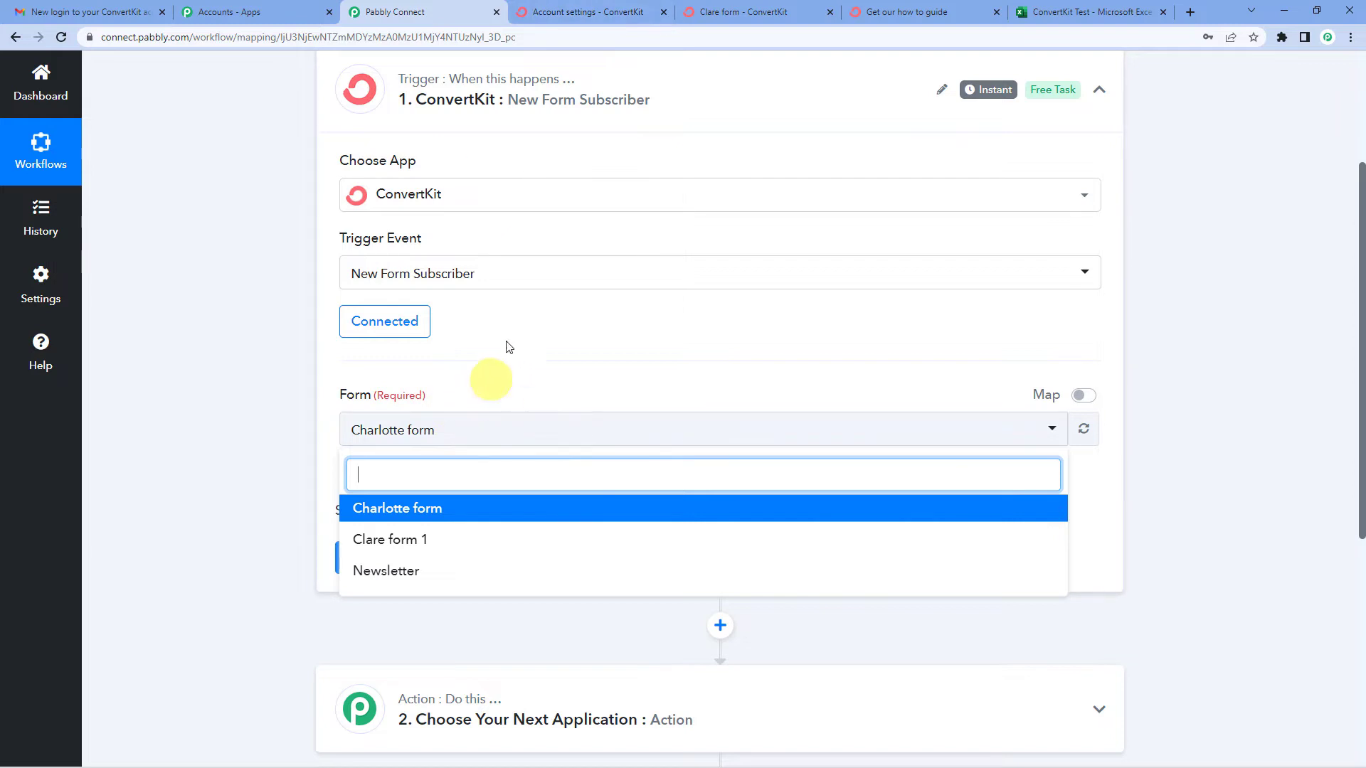
click(580, 12)
click(183, 80)
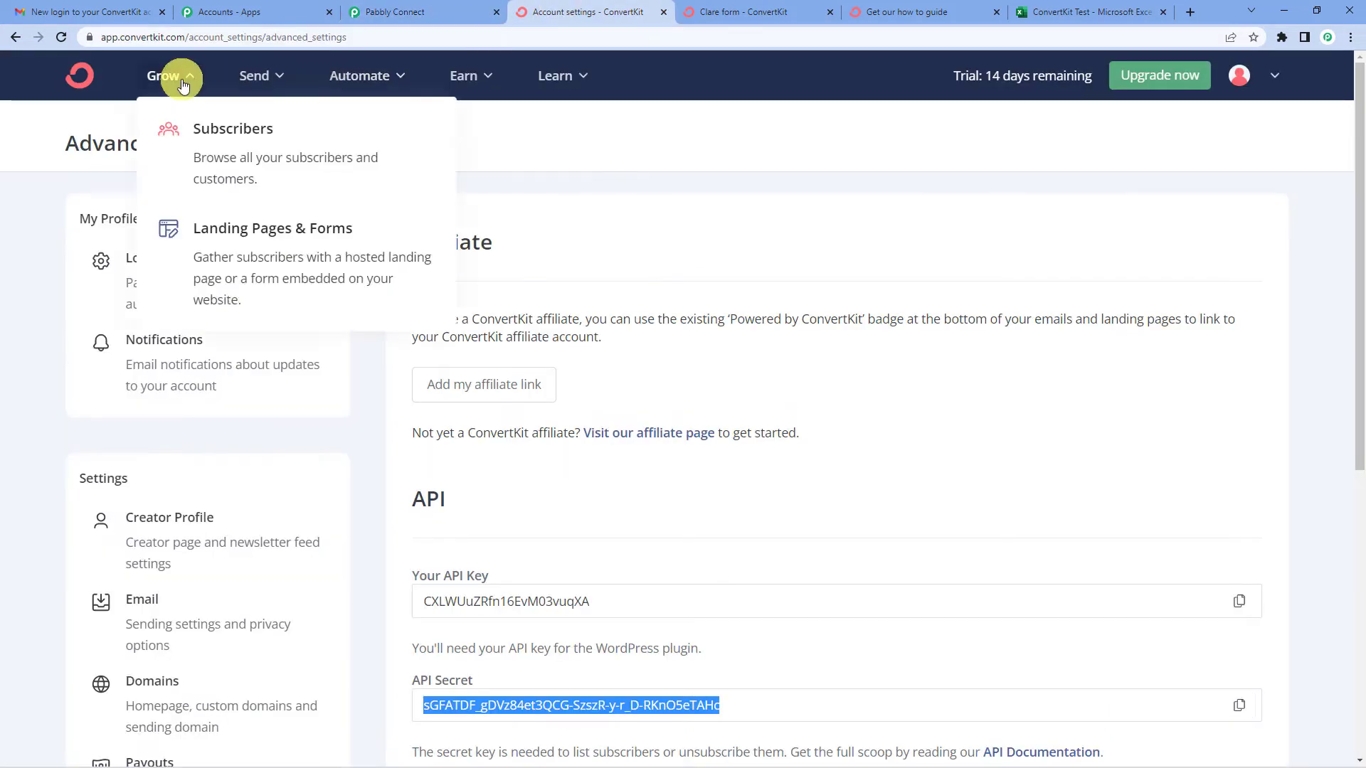
click(215, 229)
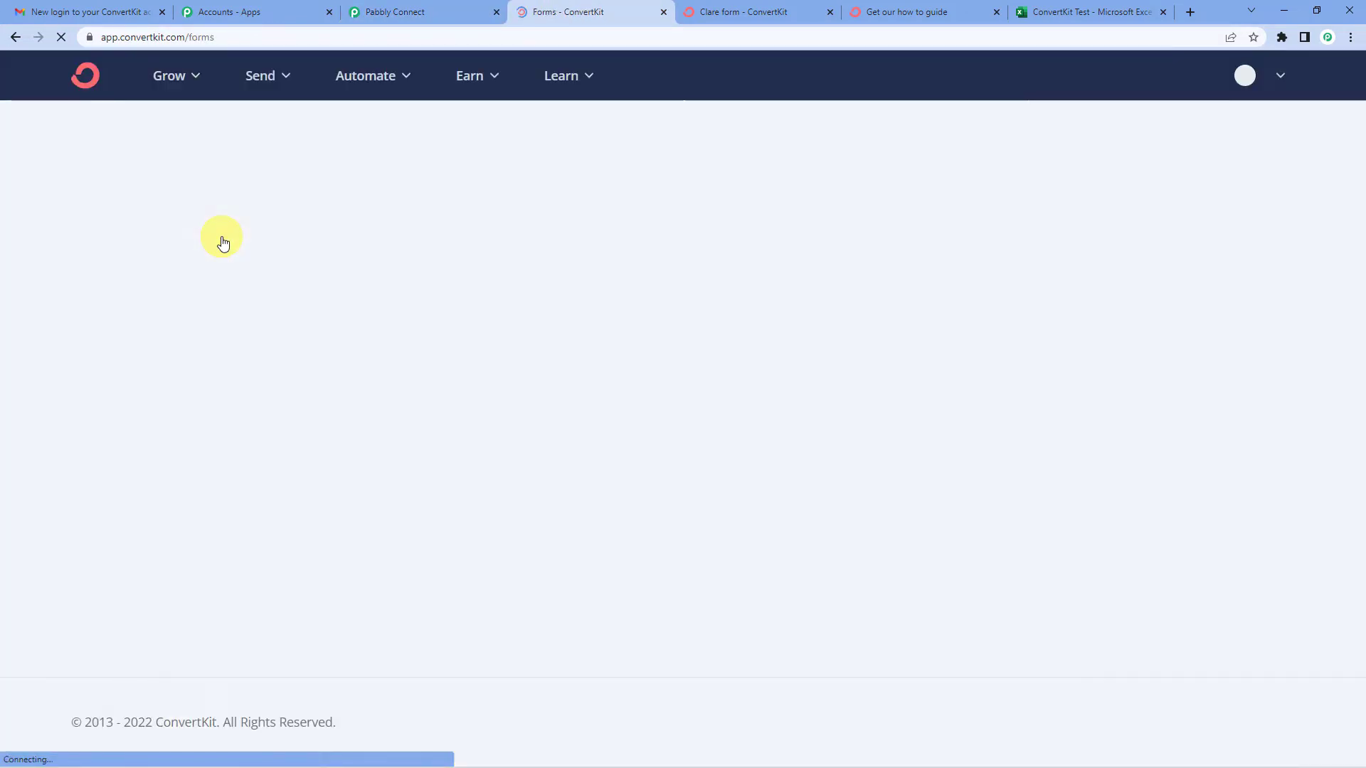
scroll(320, 498, down, 5)
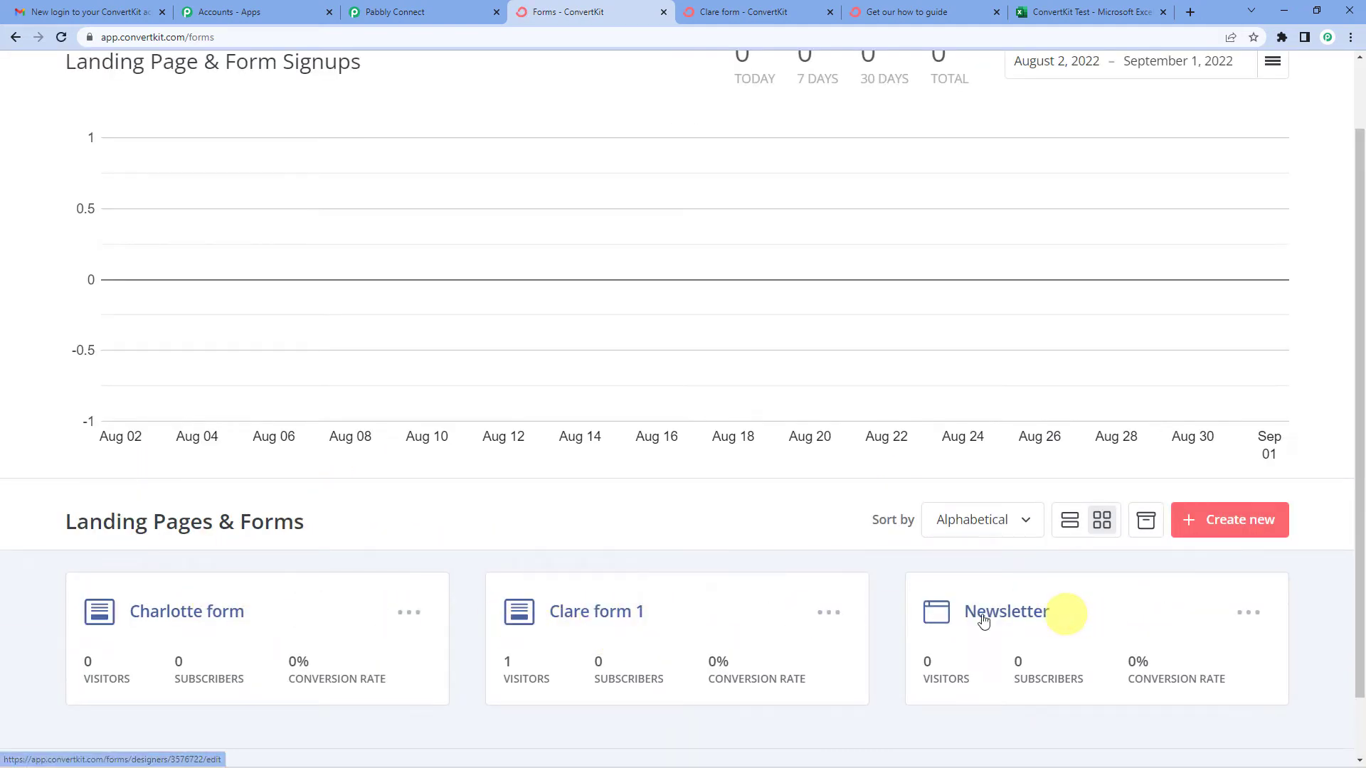
click(413, 12)
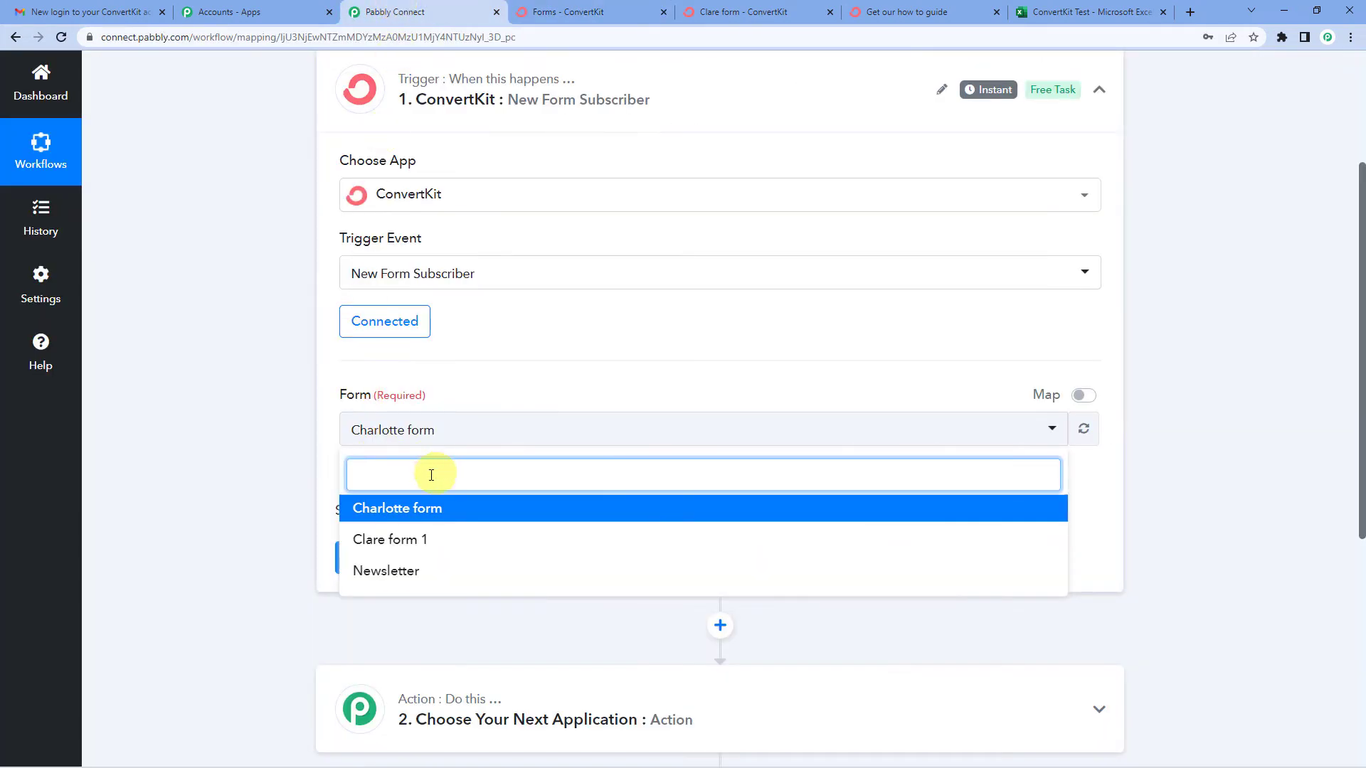
click(390, 542)
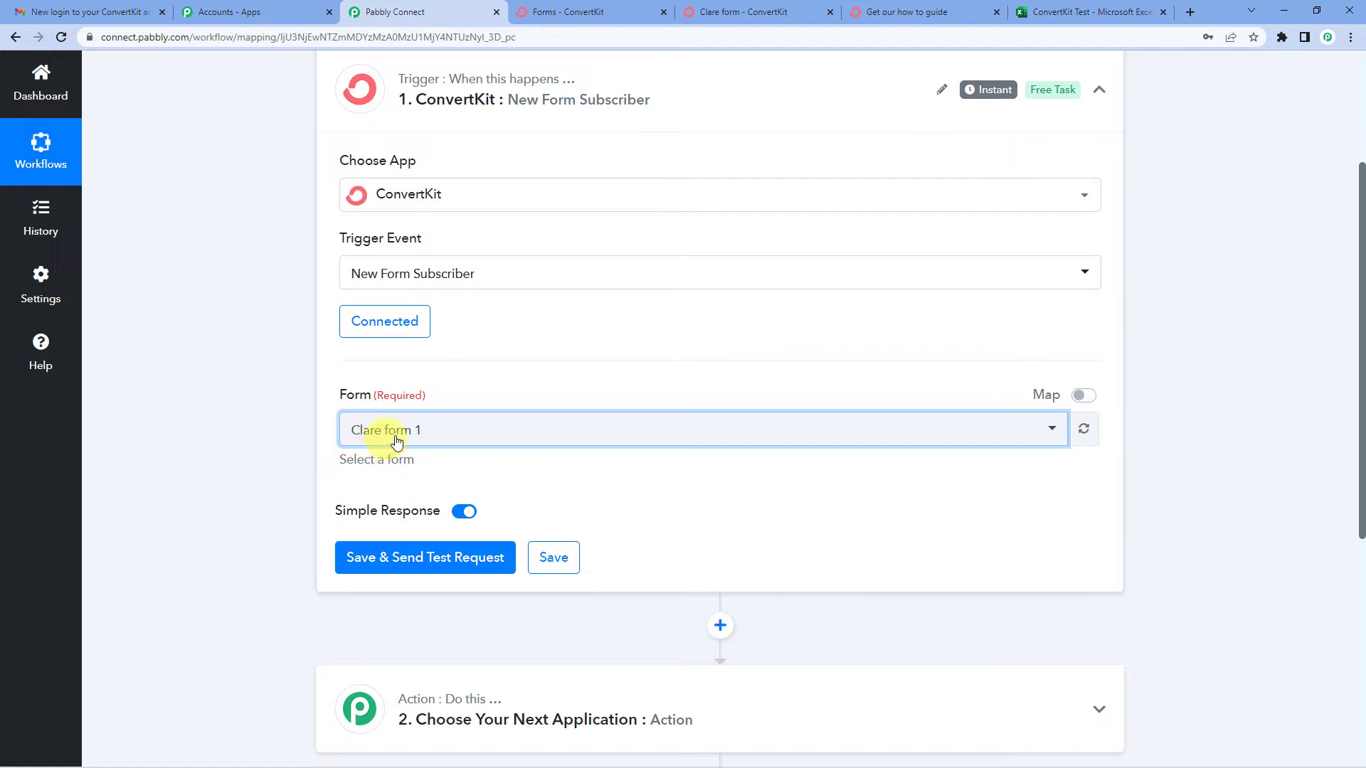
scroll(396, 445, down, 2)
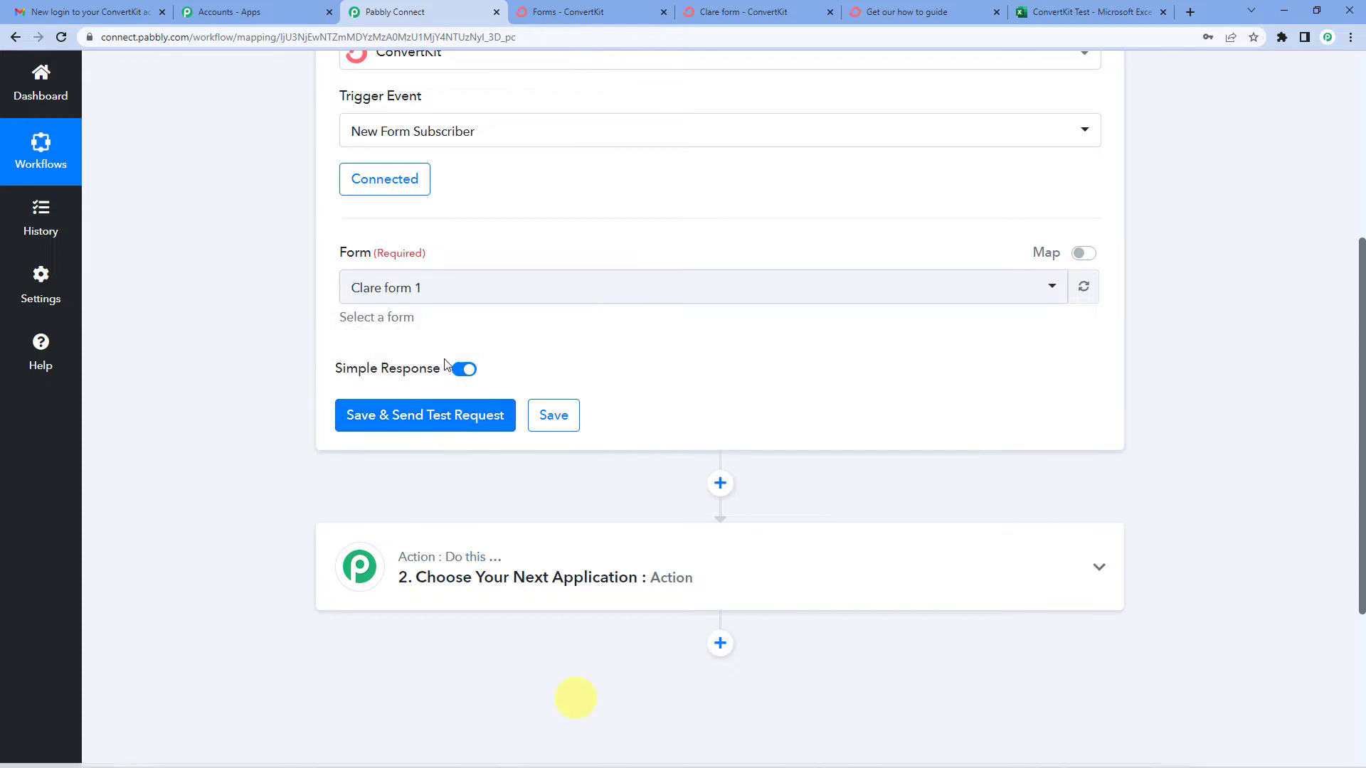
Start the trigger's test request in Pabbly Connect and open Clare form 1 in the ConvertKit form editor to review its fields
click(425, 420)
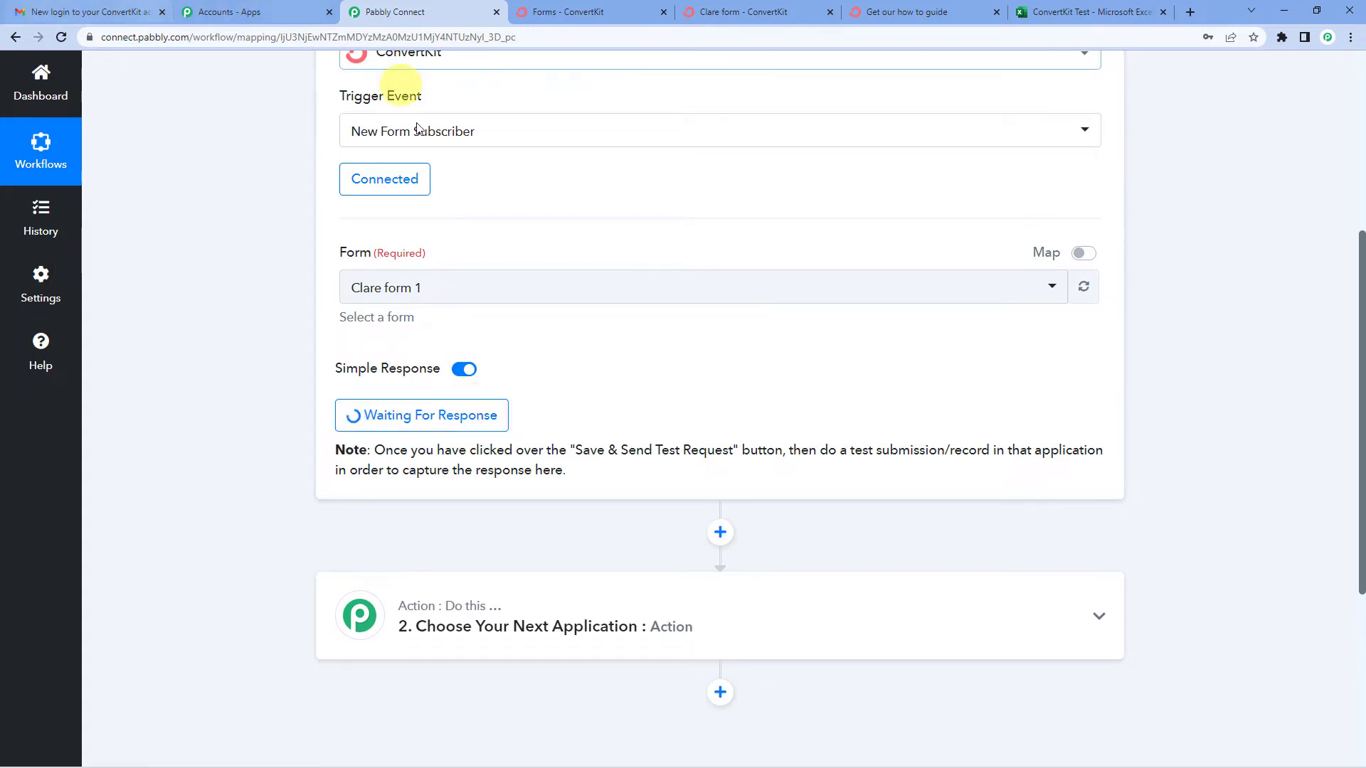
scroll(485, 376, up, 2)
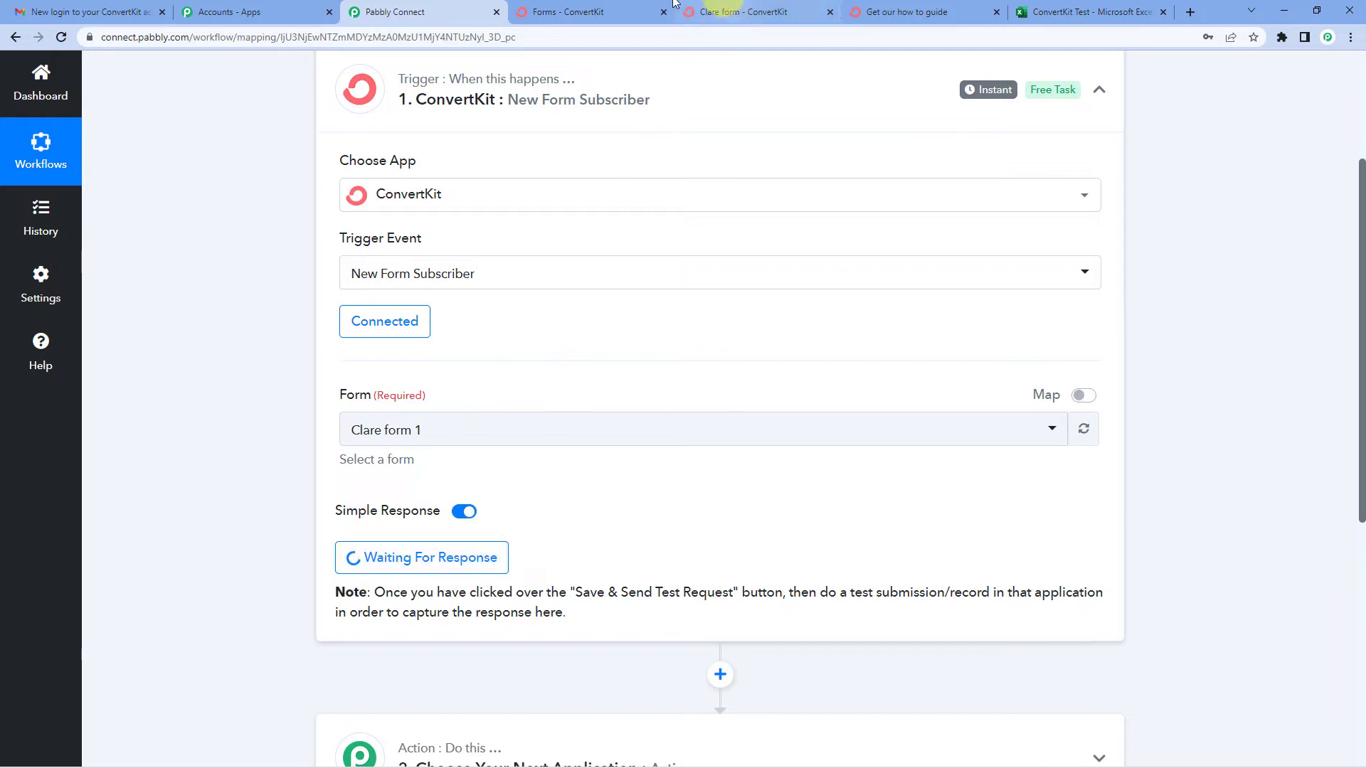
click(646, 10)
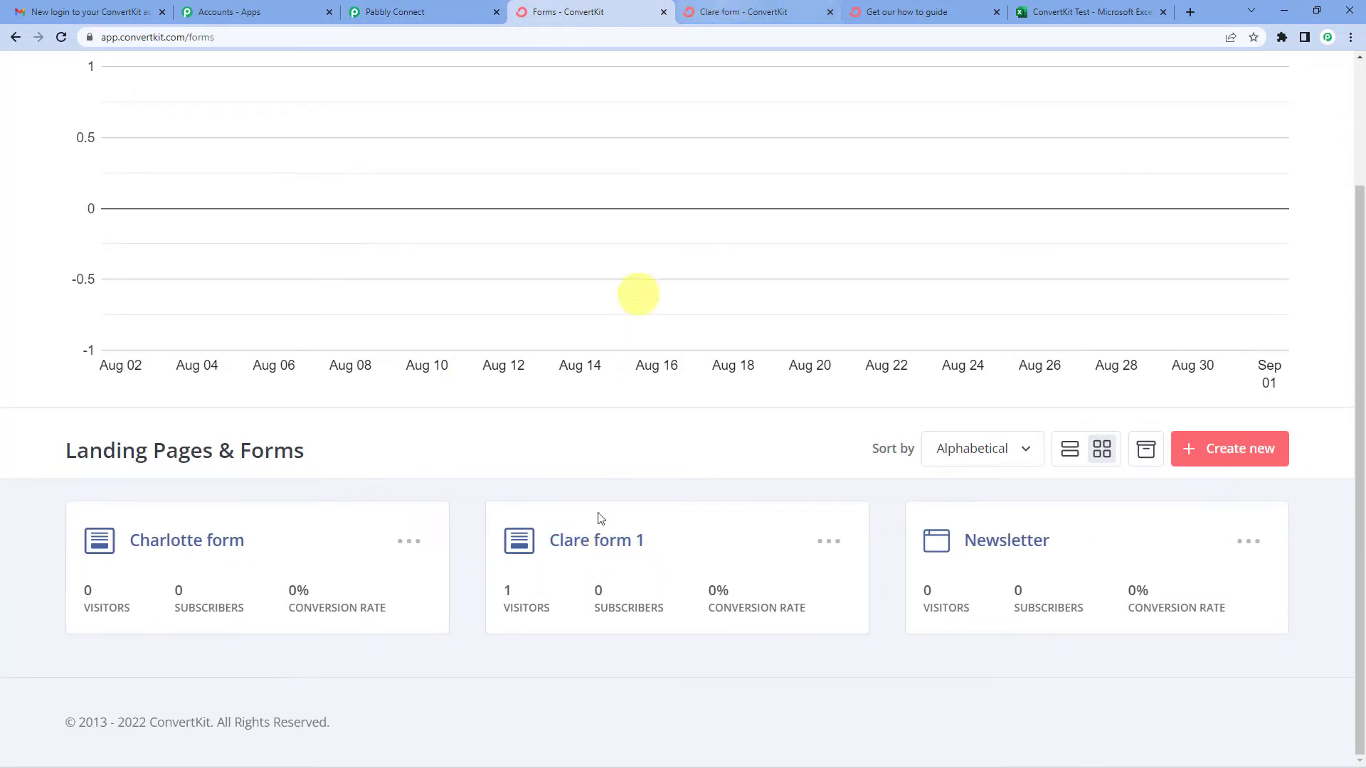
click(626, 554)
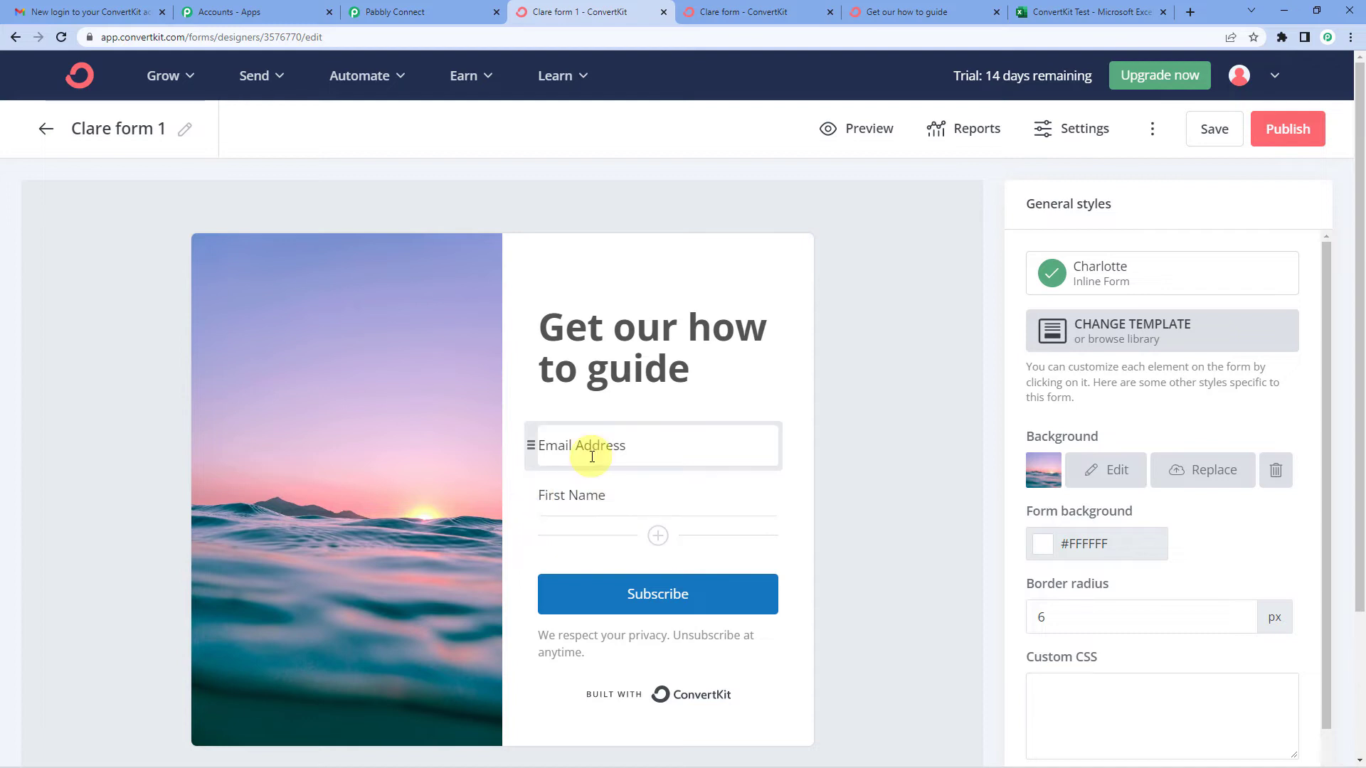
scroll(653, 483, down, 1)
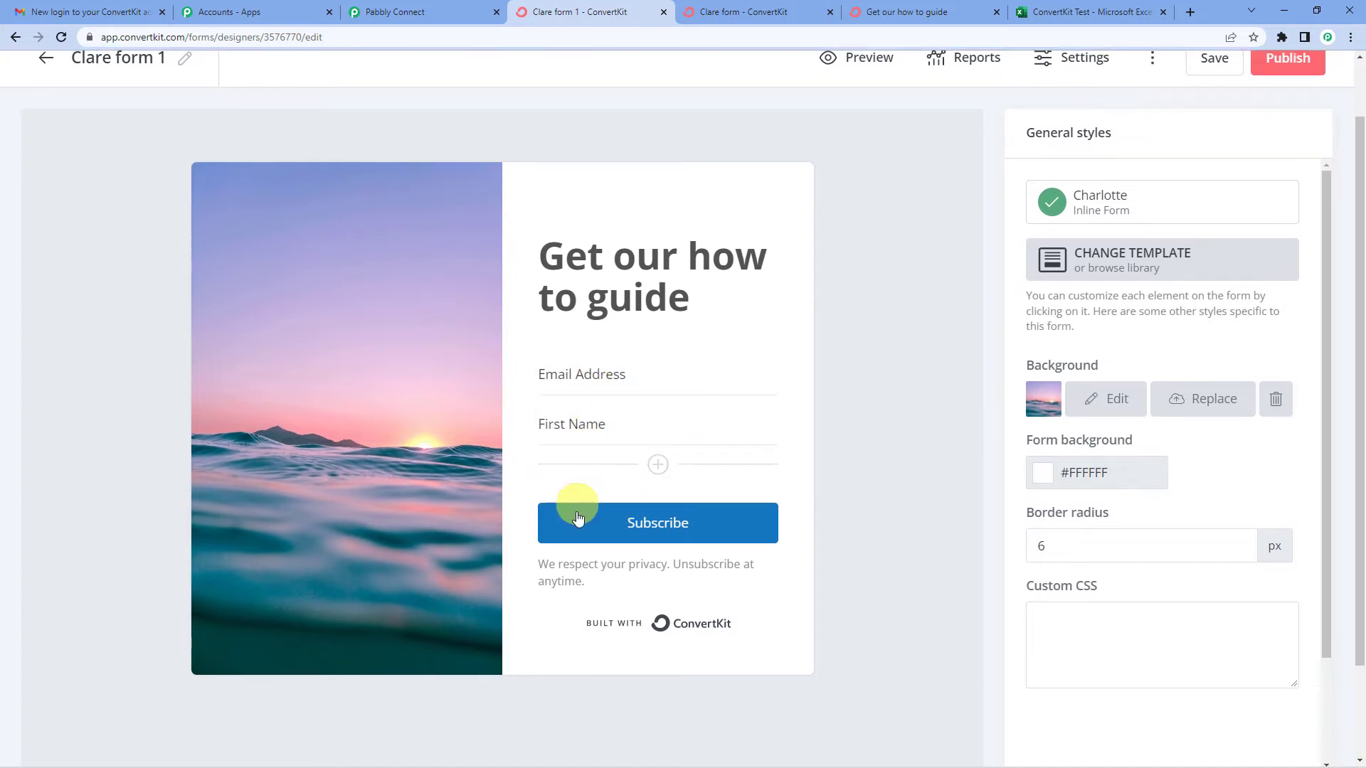
scroll(753, 430, up, 1)
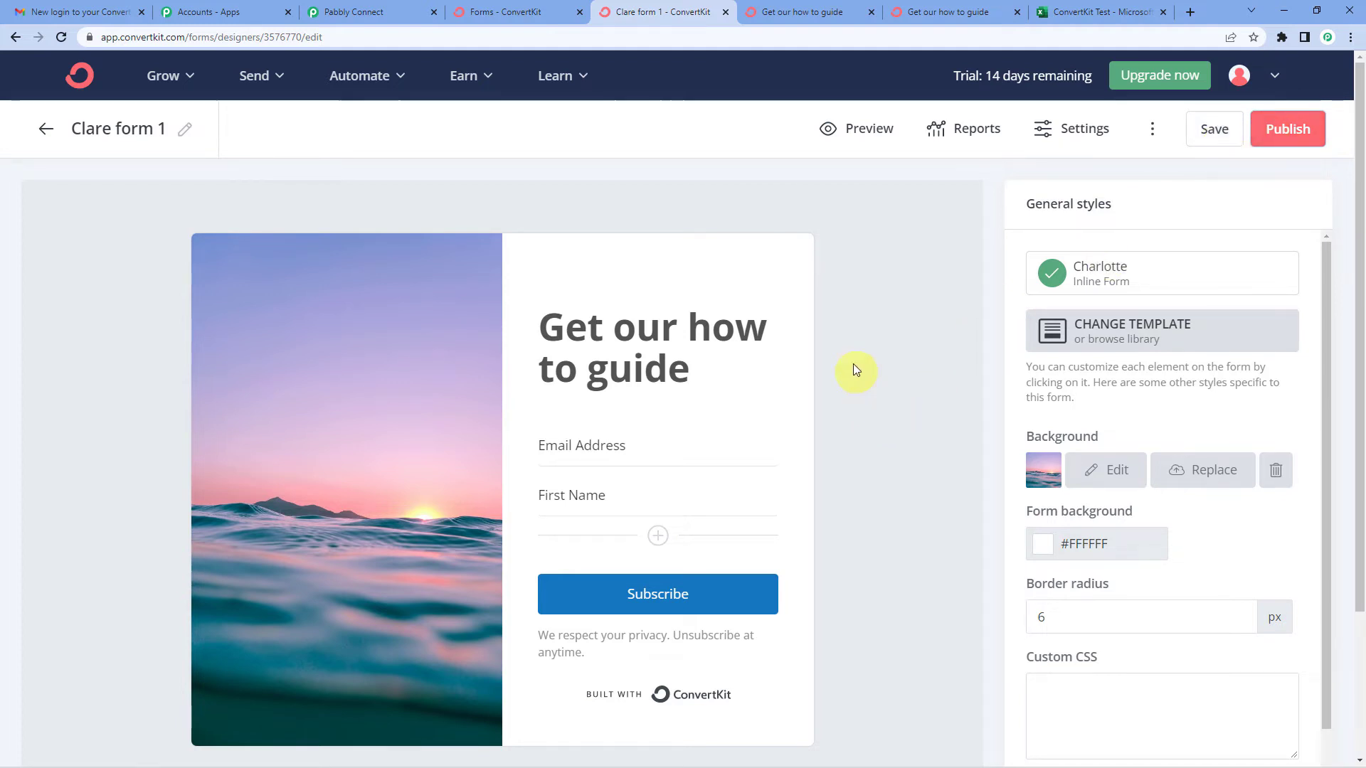
Submit the live "Get our how to guide" form with a test email and first name, and check the captured response in Pabbly Connect
click(786, 5)
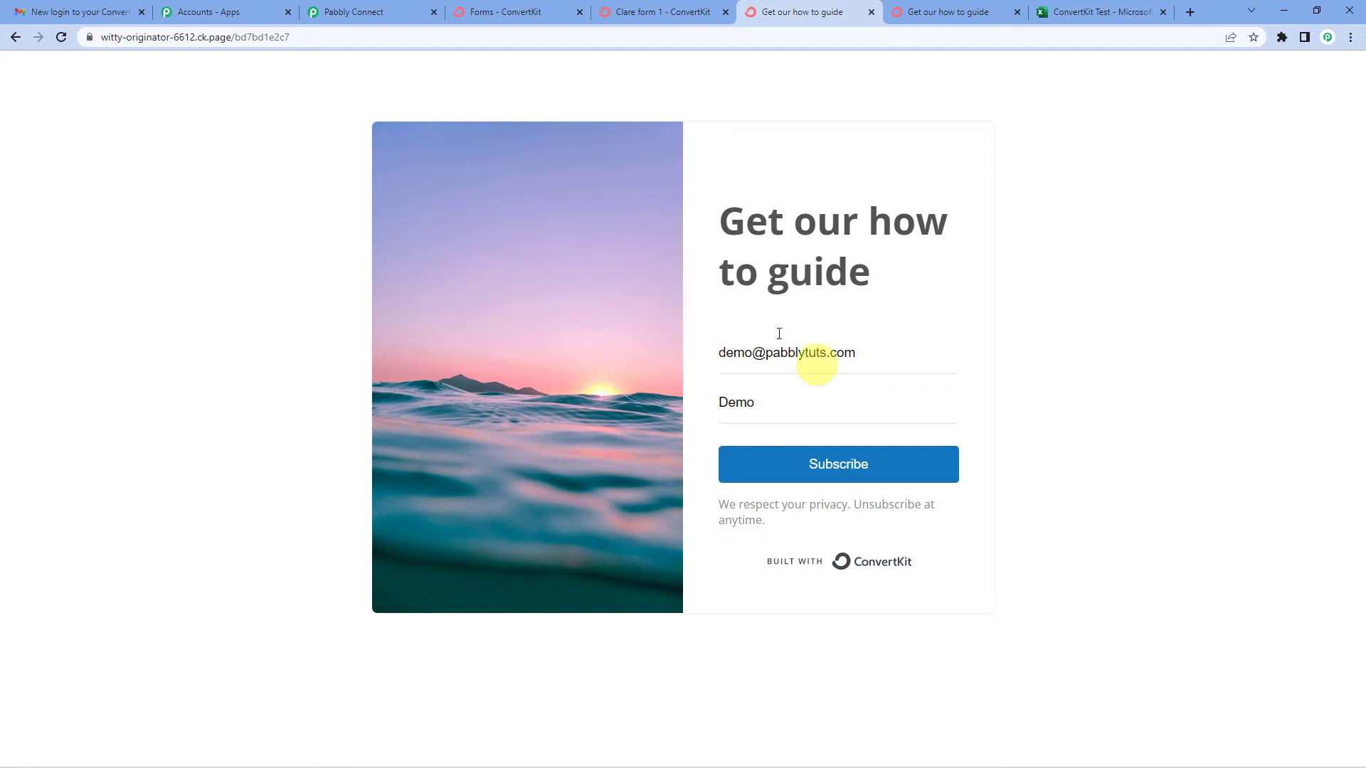
click(798, 466)
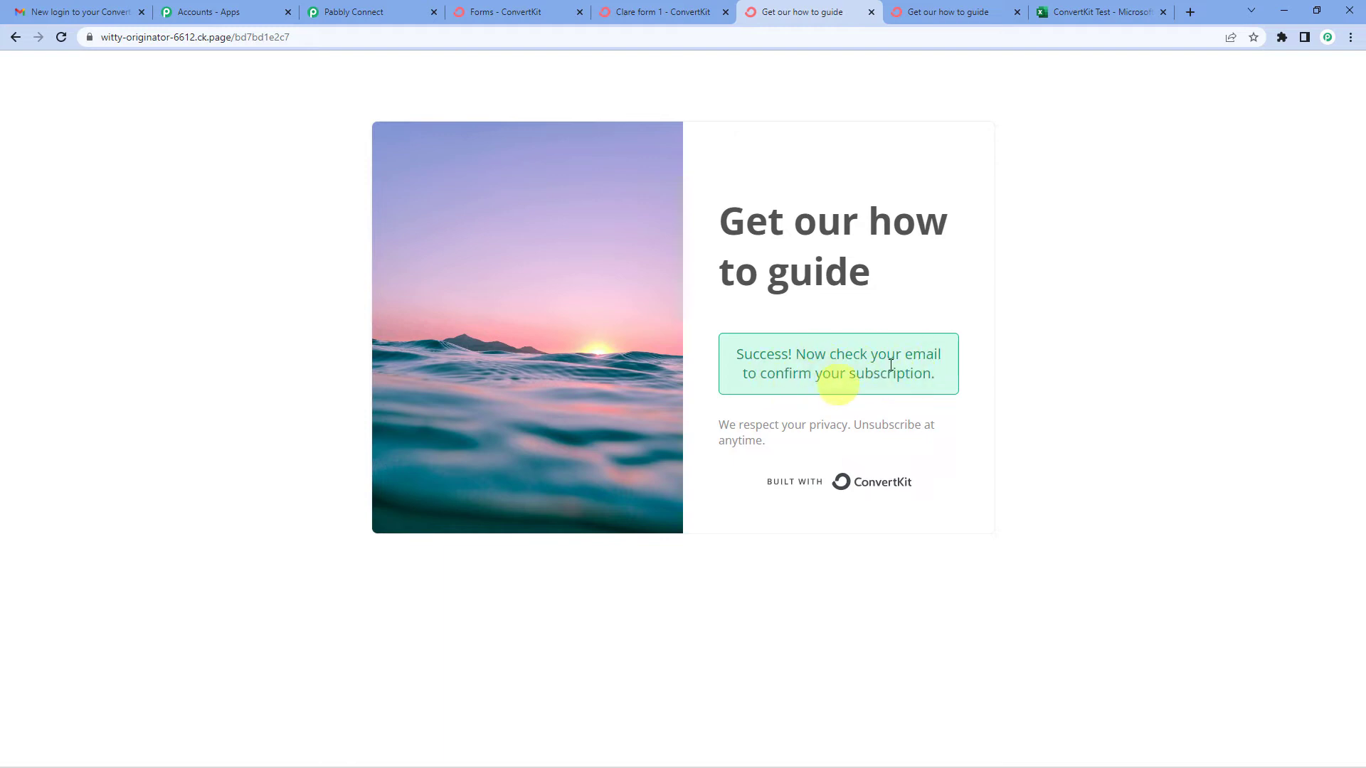
click(385, 5)
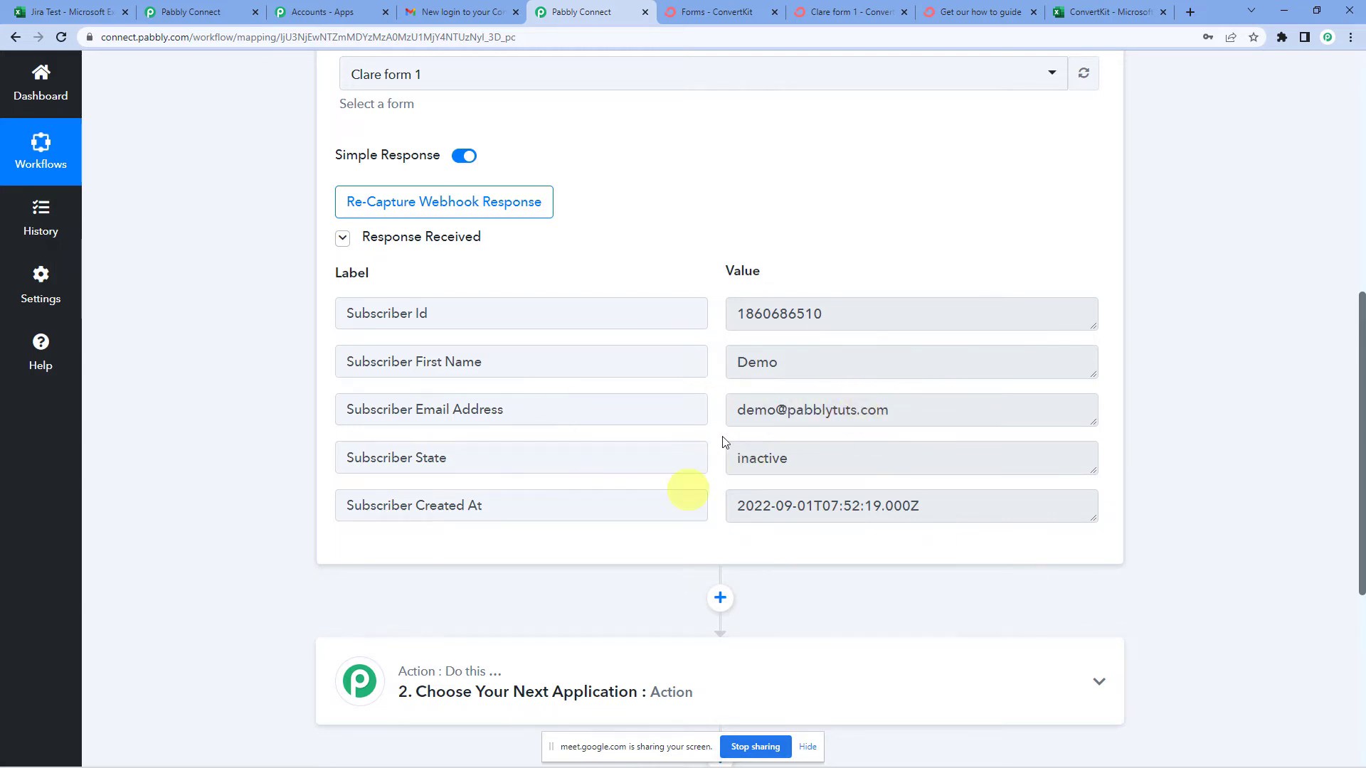
scroll(535, 481, up, 2)
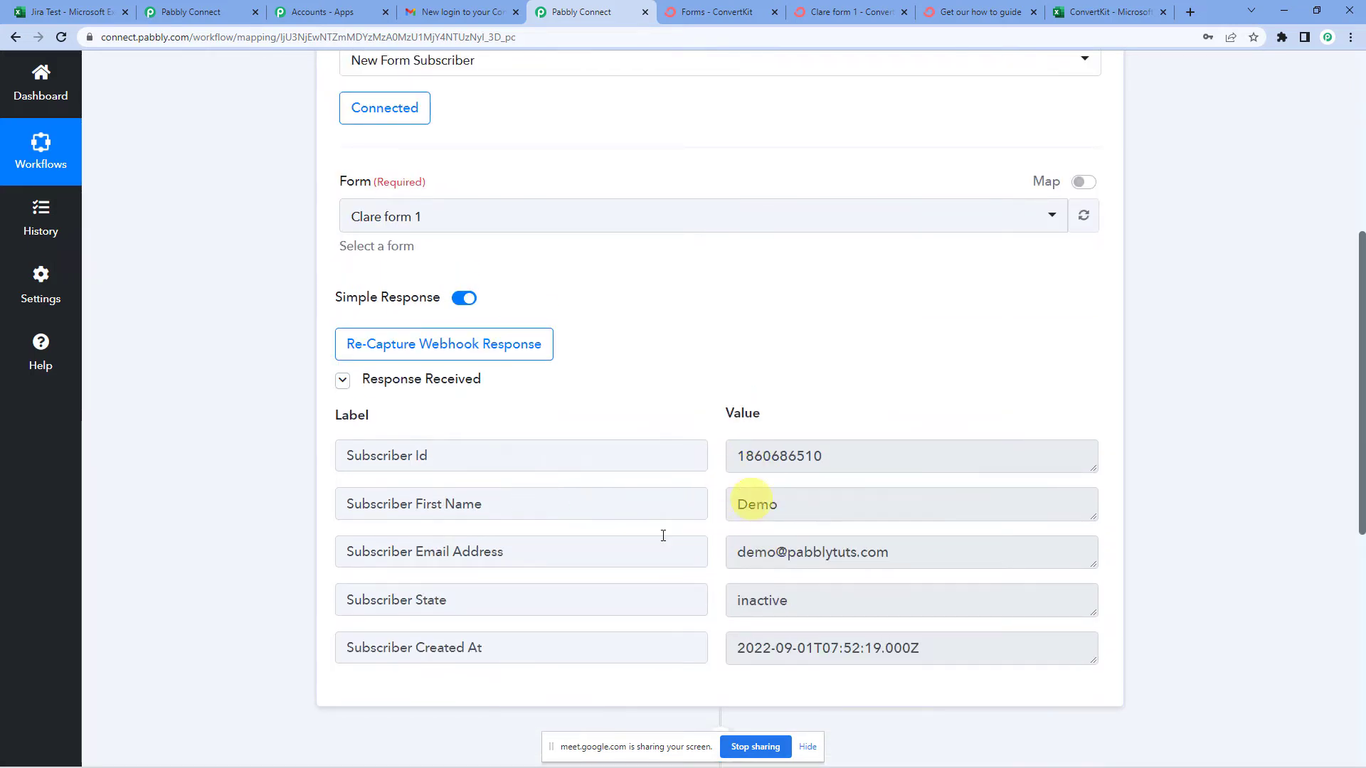
scroll(224, 532, up, 3)
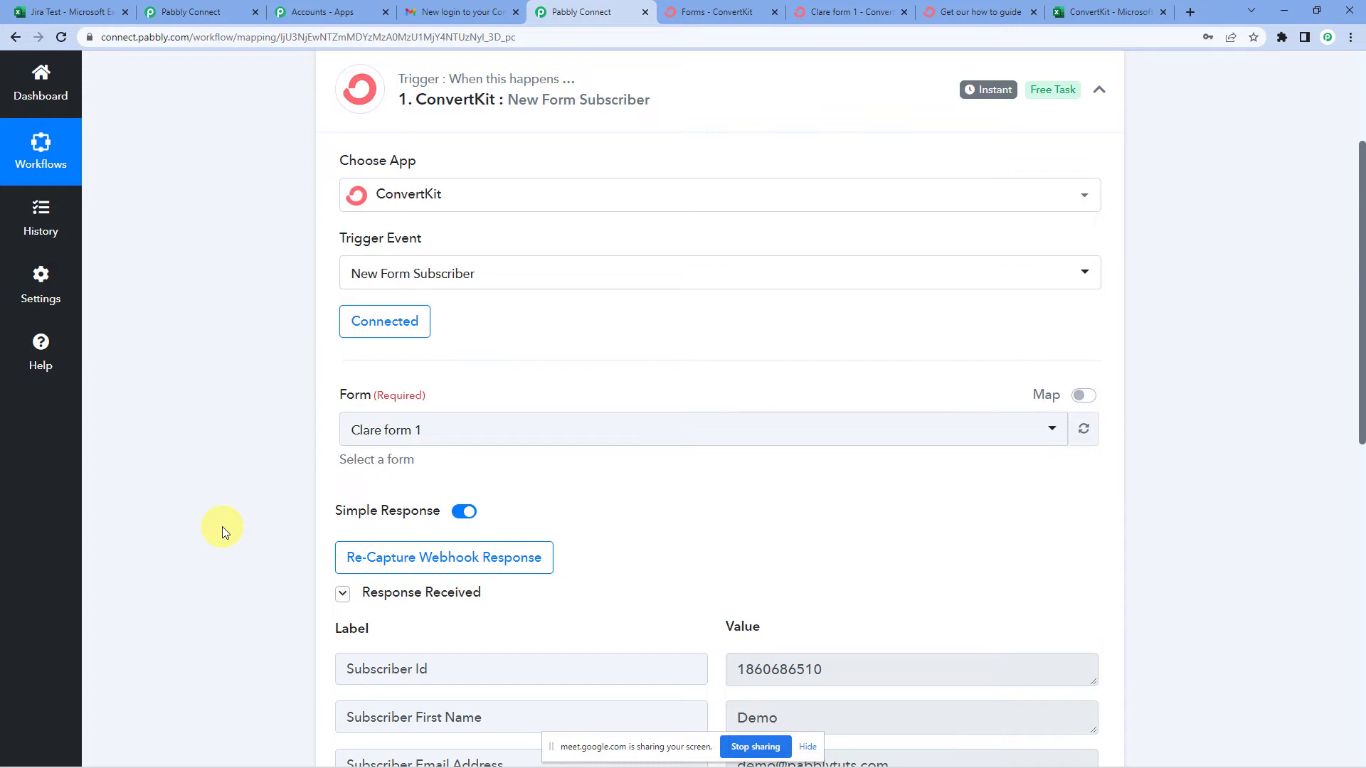
Set the workflow's action app to Microsoft Excel with the Add Row To Worksheet event
scroll(427, 555, down, 9)
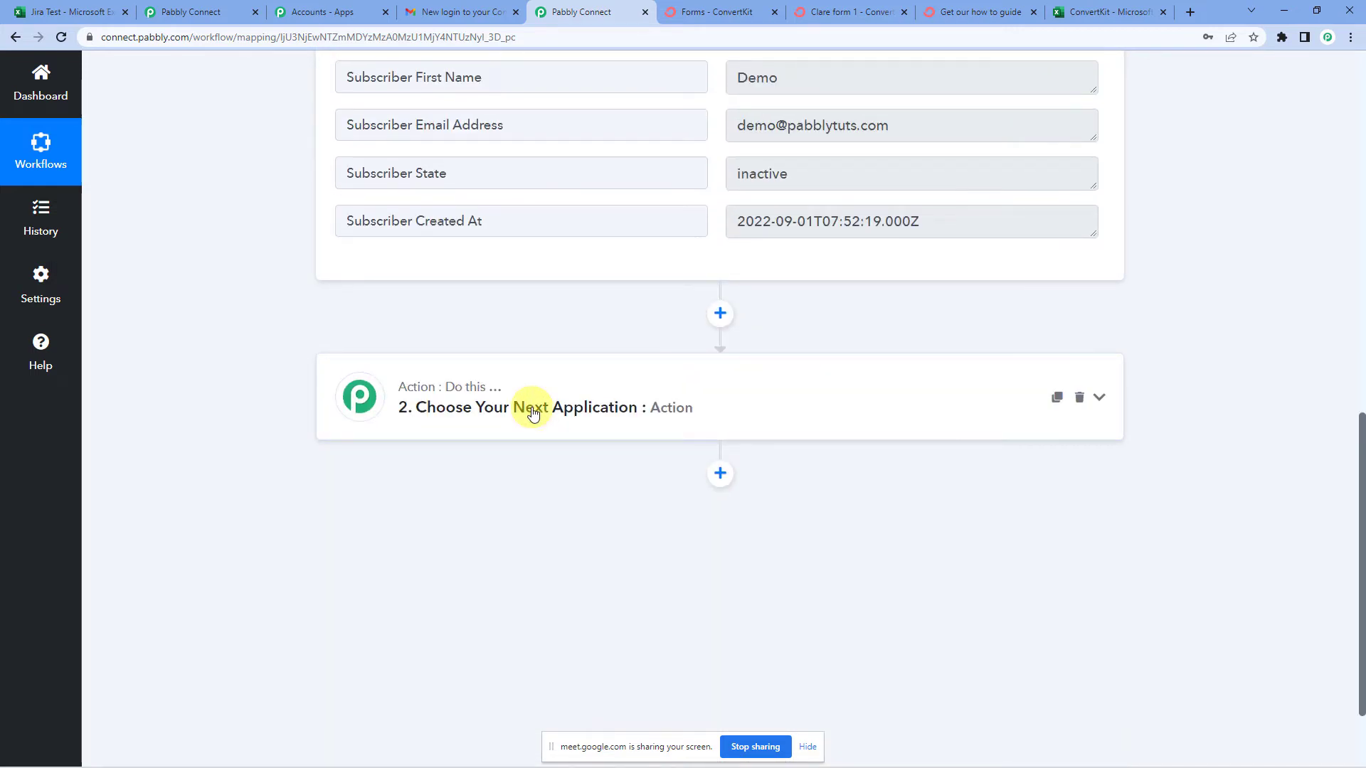
click(545, 426)
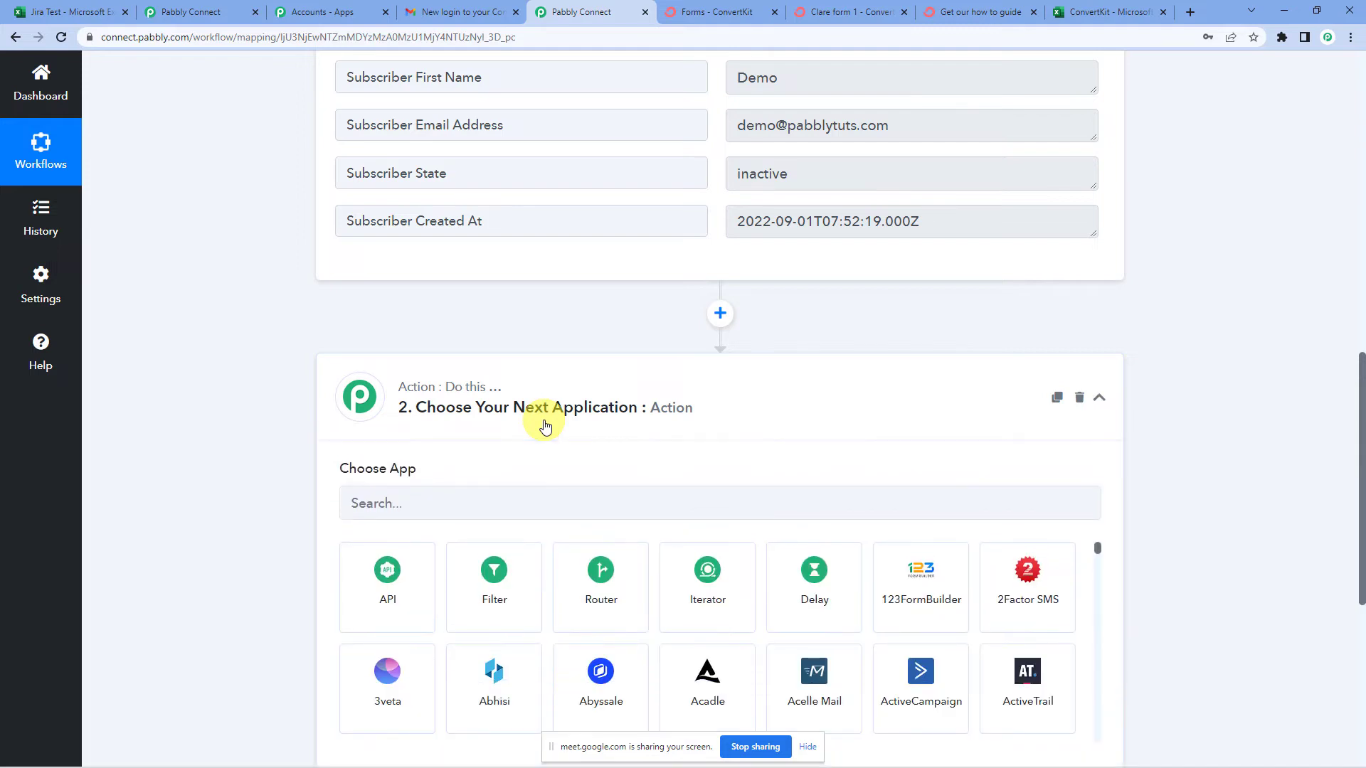
click(604, 501)
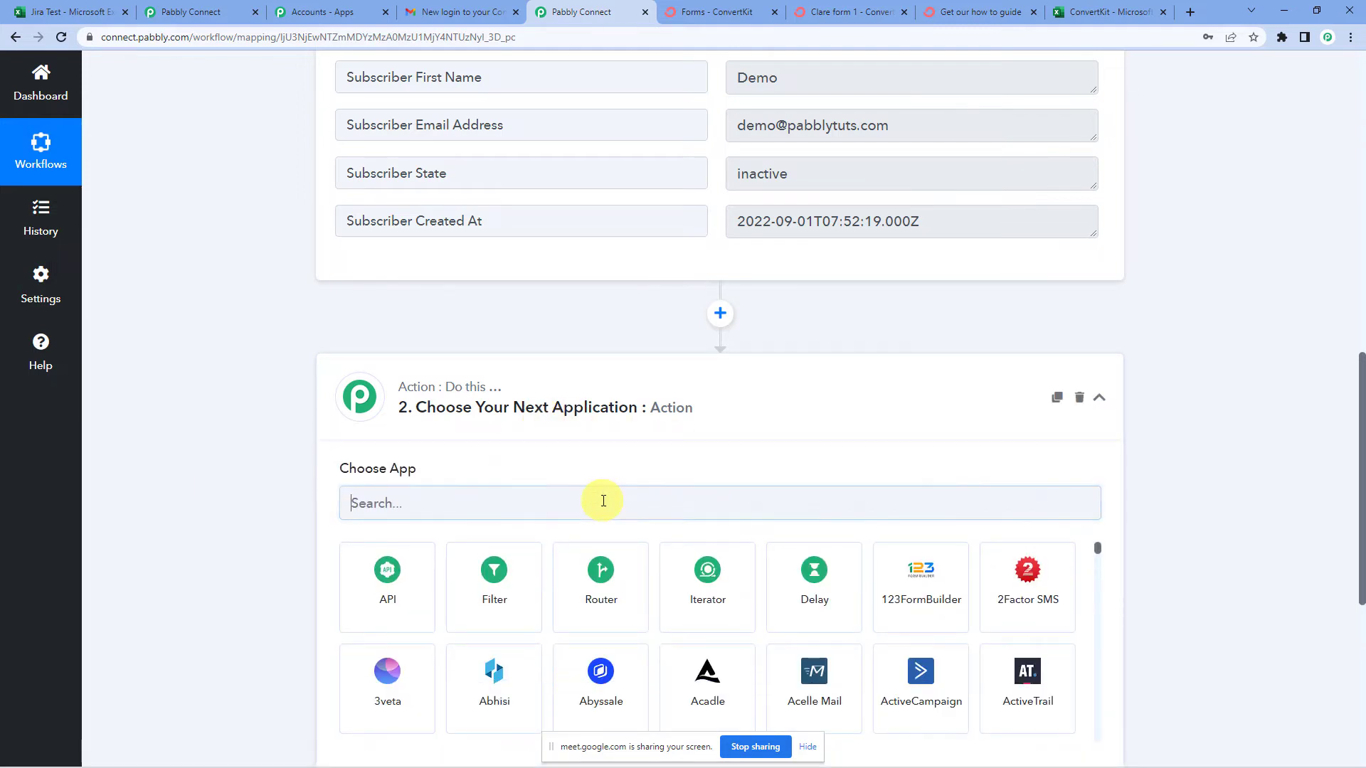
text(micros)
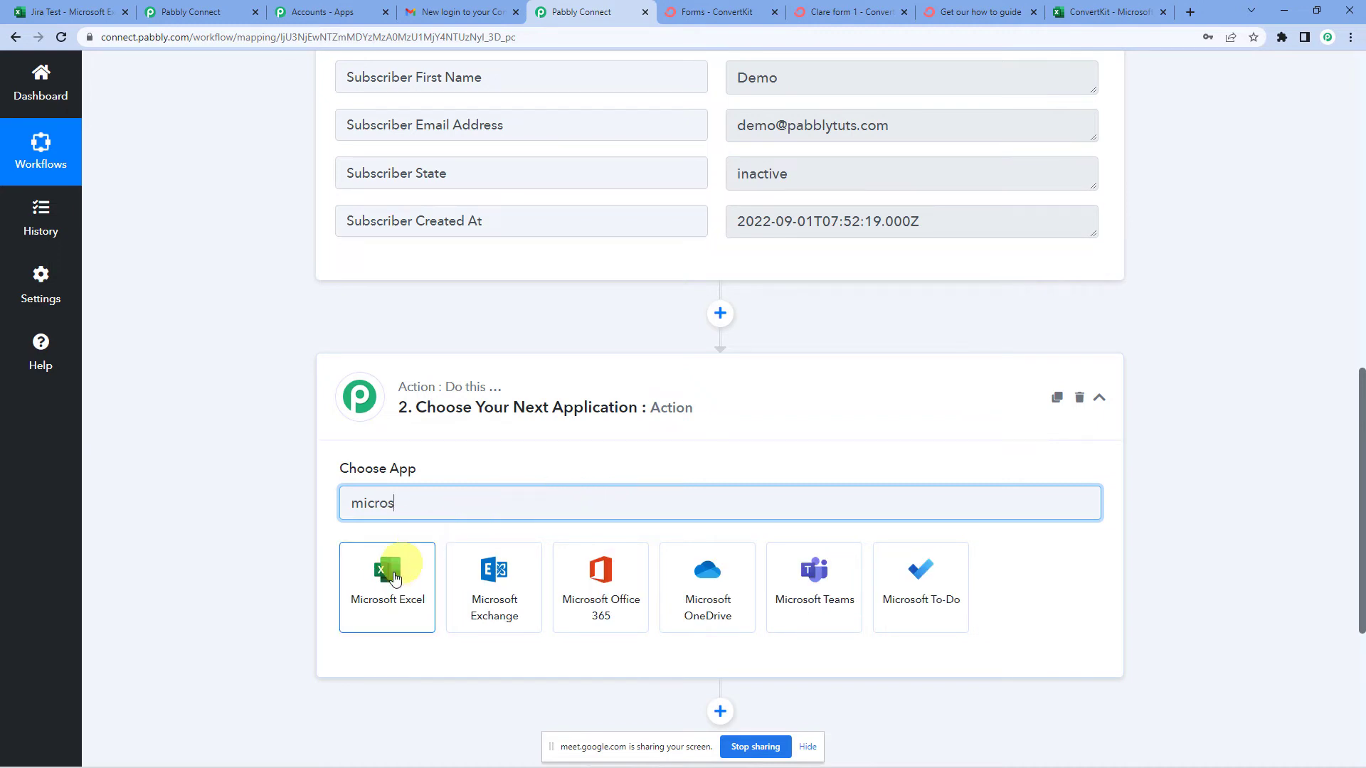
click(391, 569)
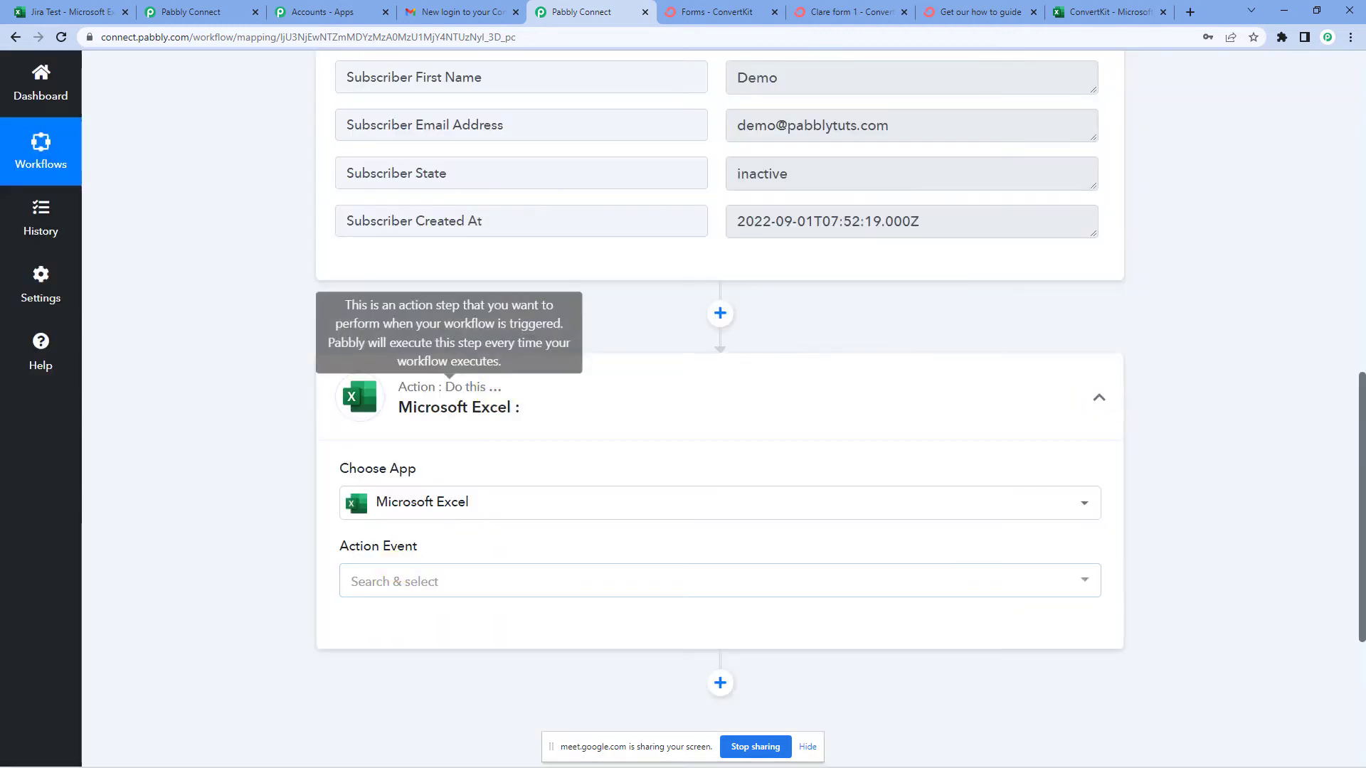
click(396, 585)
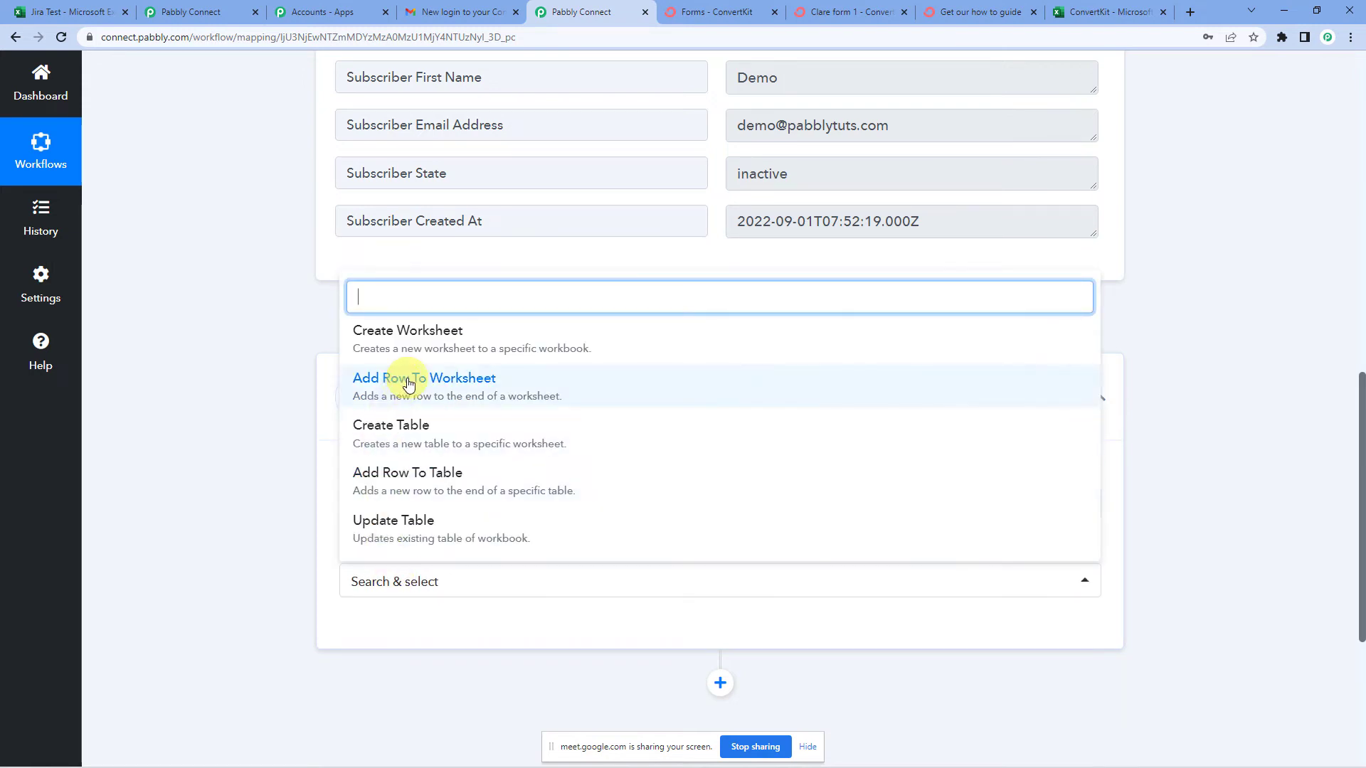
click(476, 396)
Add a new Microsoft Excel connection for the action using the signed-in Microsoft account and grant Pabbly Connect the requested permissions
scroll(275, 405, up, 3)
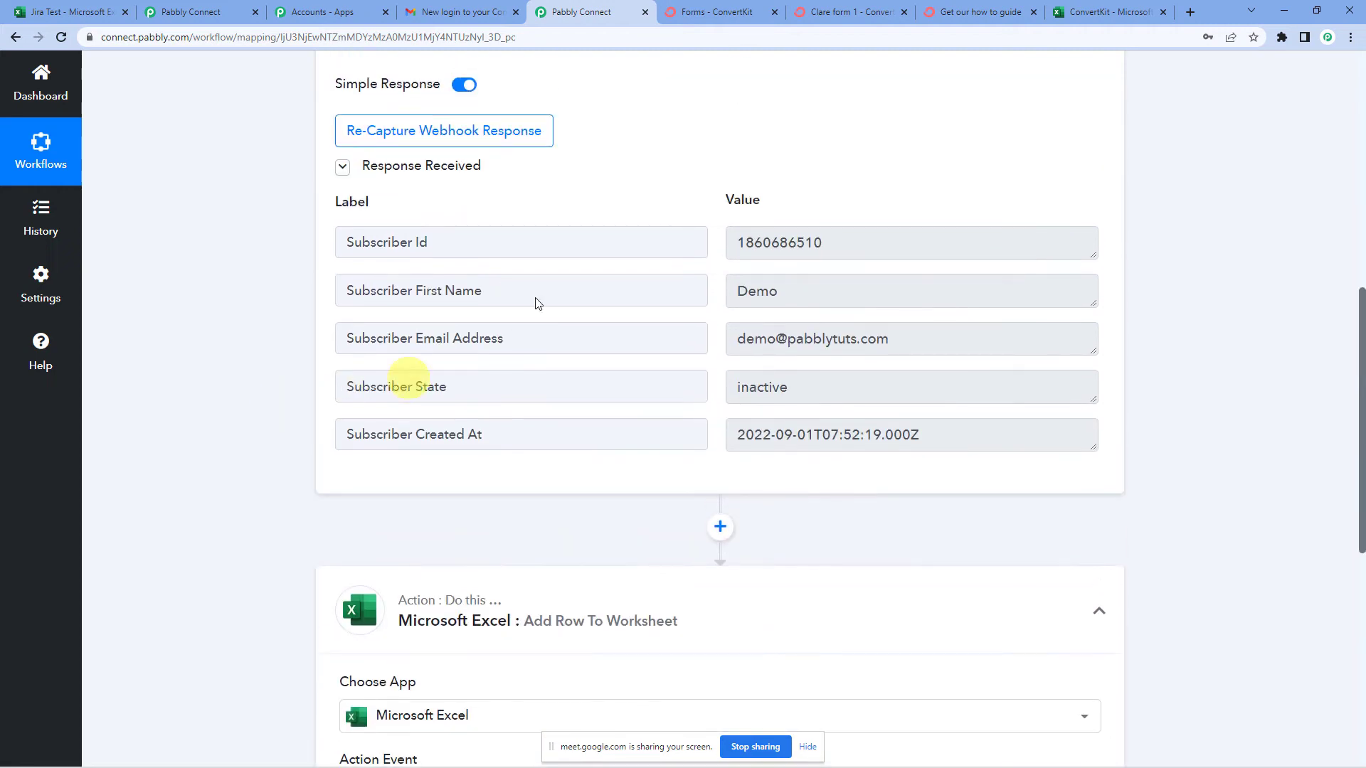
scroll(503, 266, up, 3)
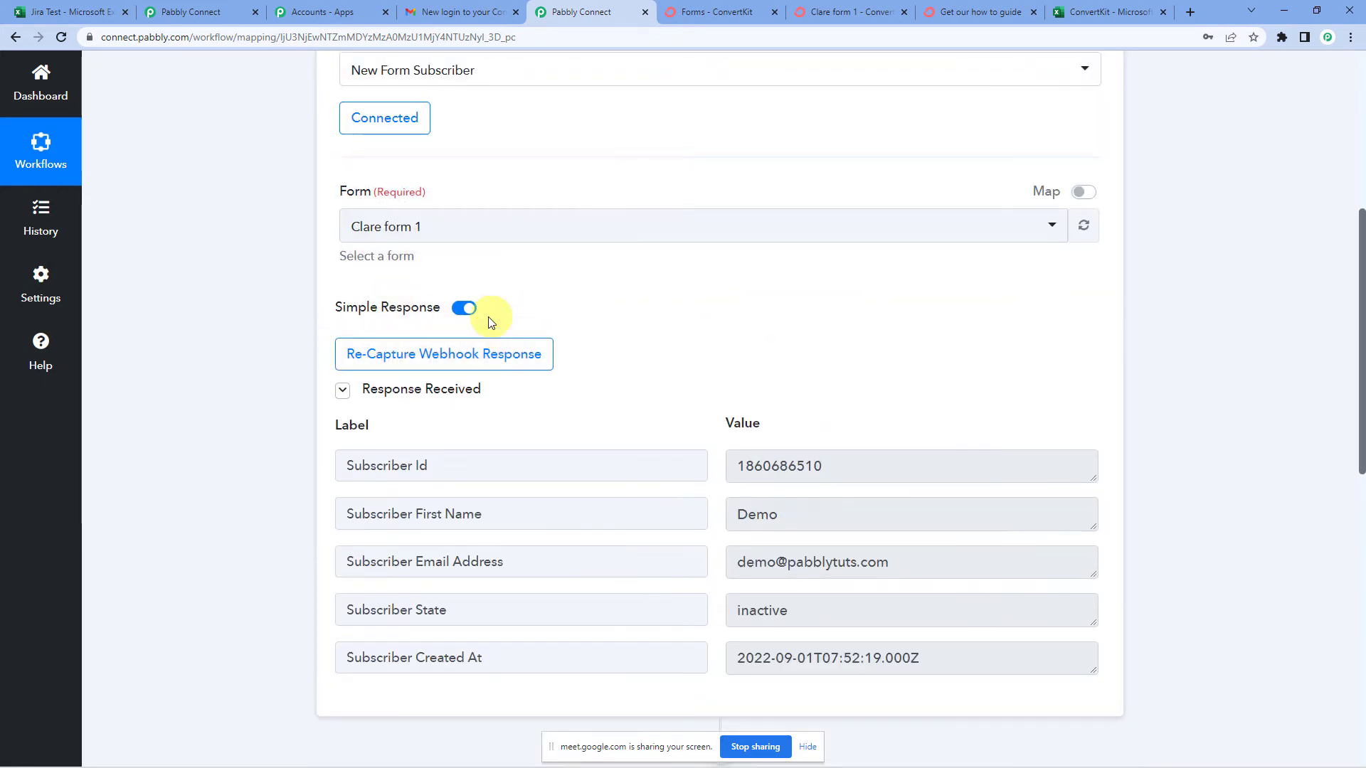
scroll(489, 322, up, 5)
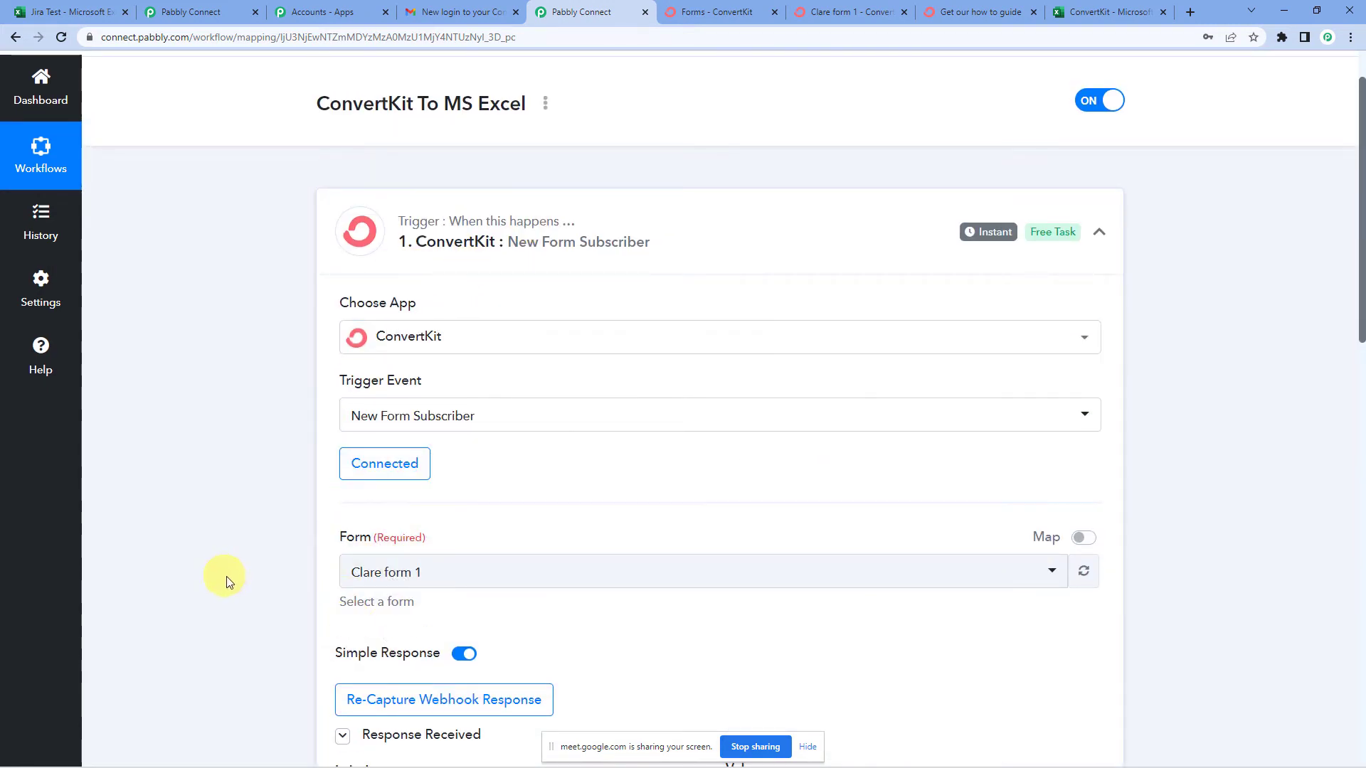
scroll(226, 576, down, 10)
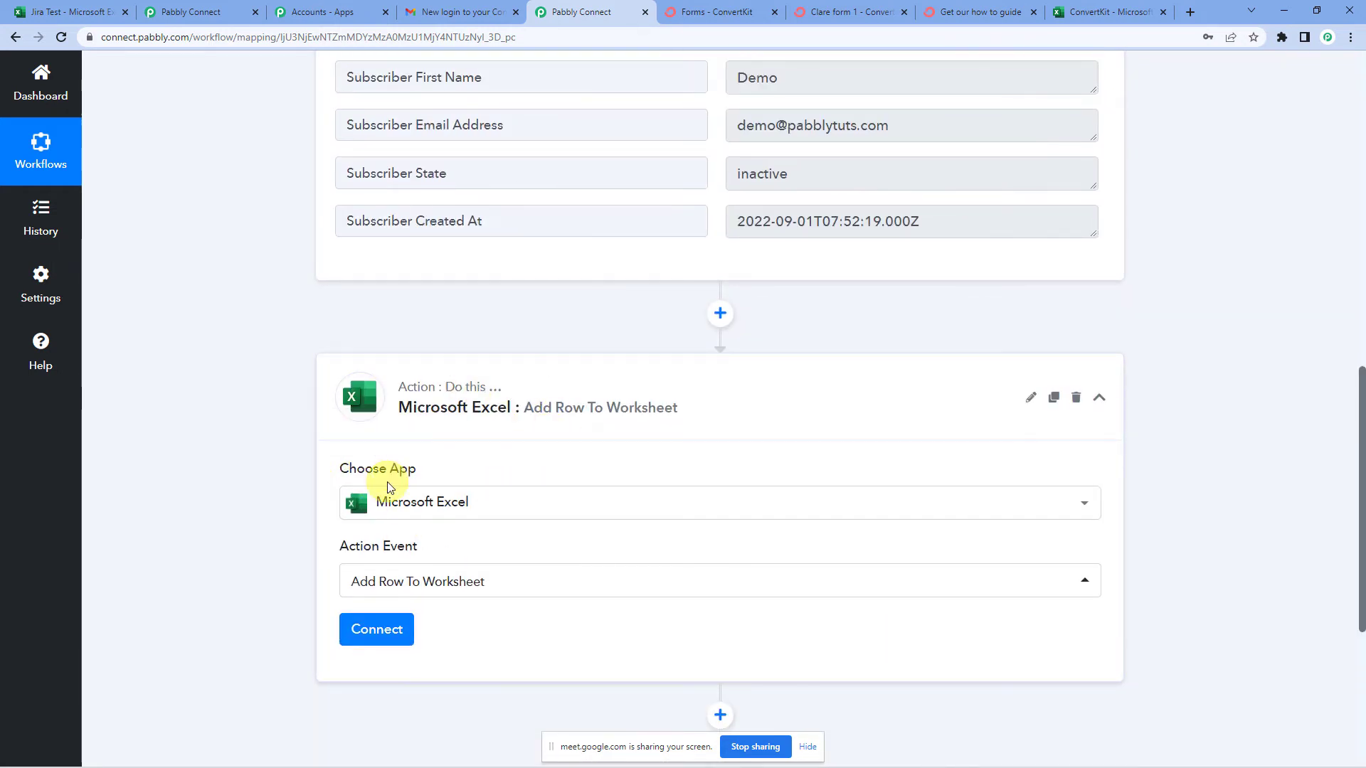
scroll(451, 470, down, 2)
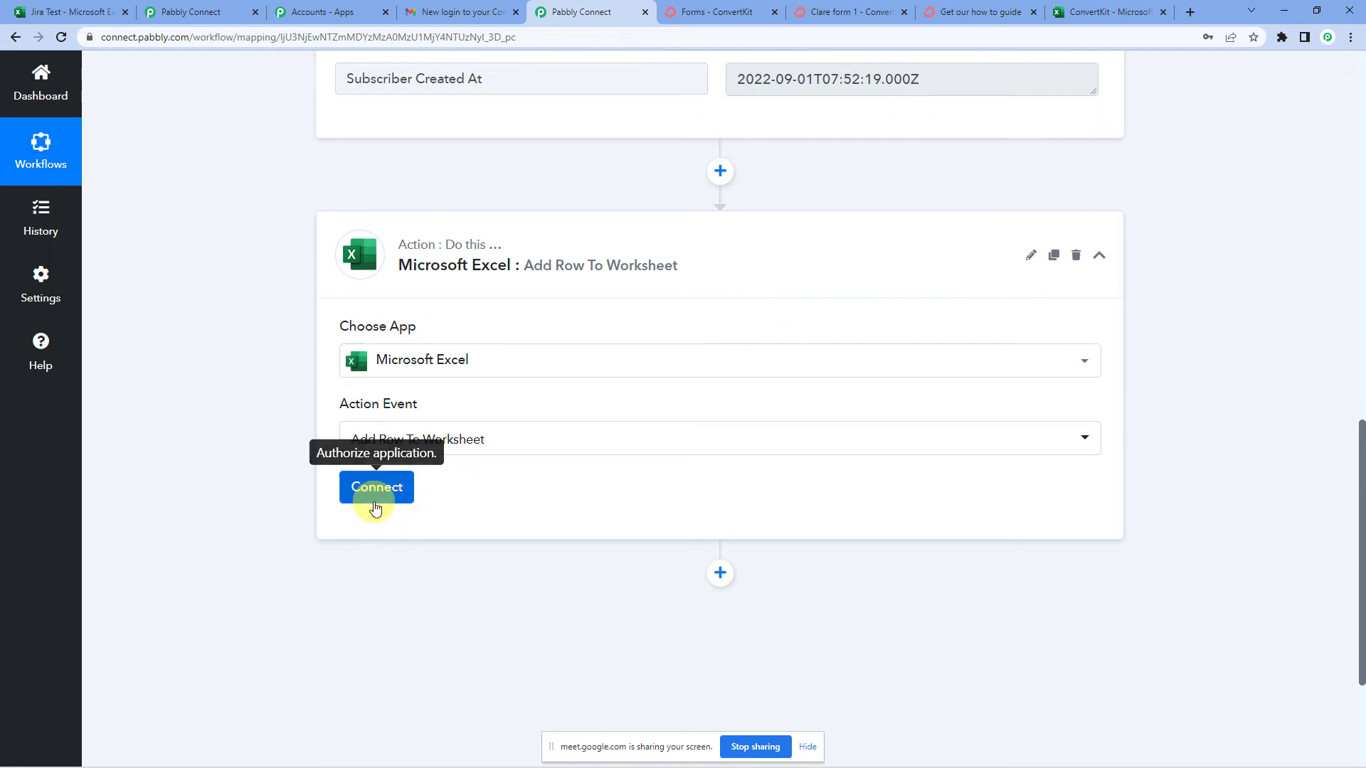
click(377, 491)
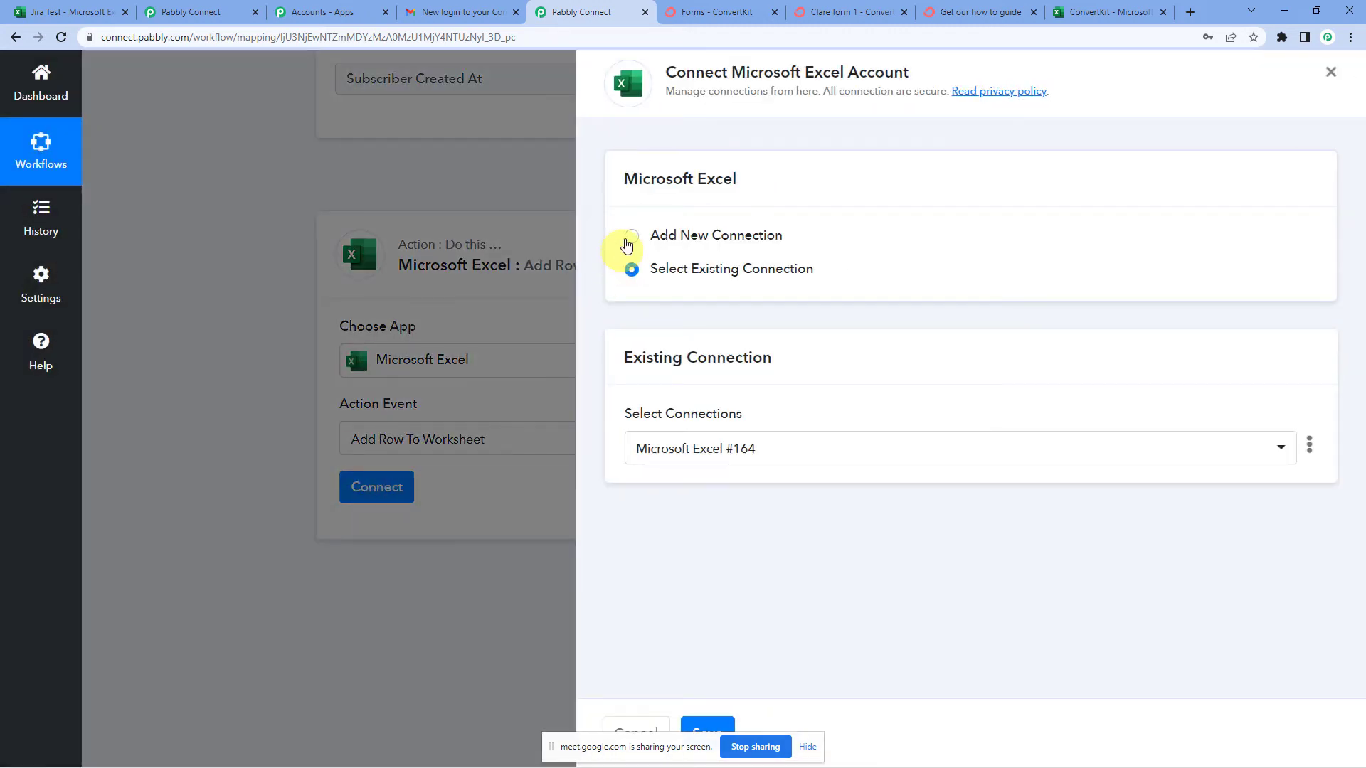
click(633, 236)
click(684, 425)
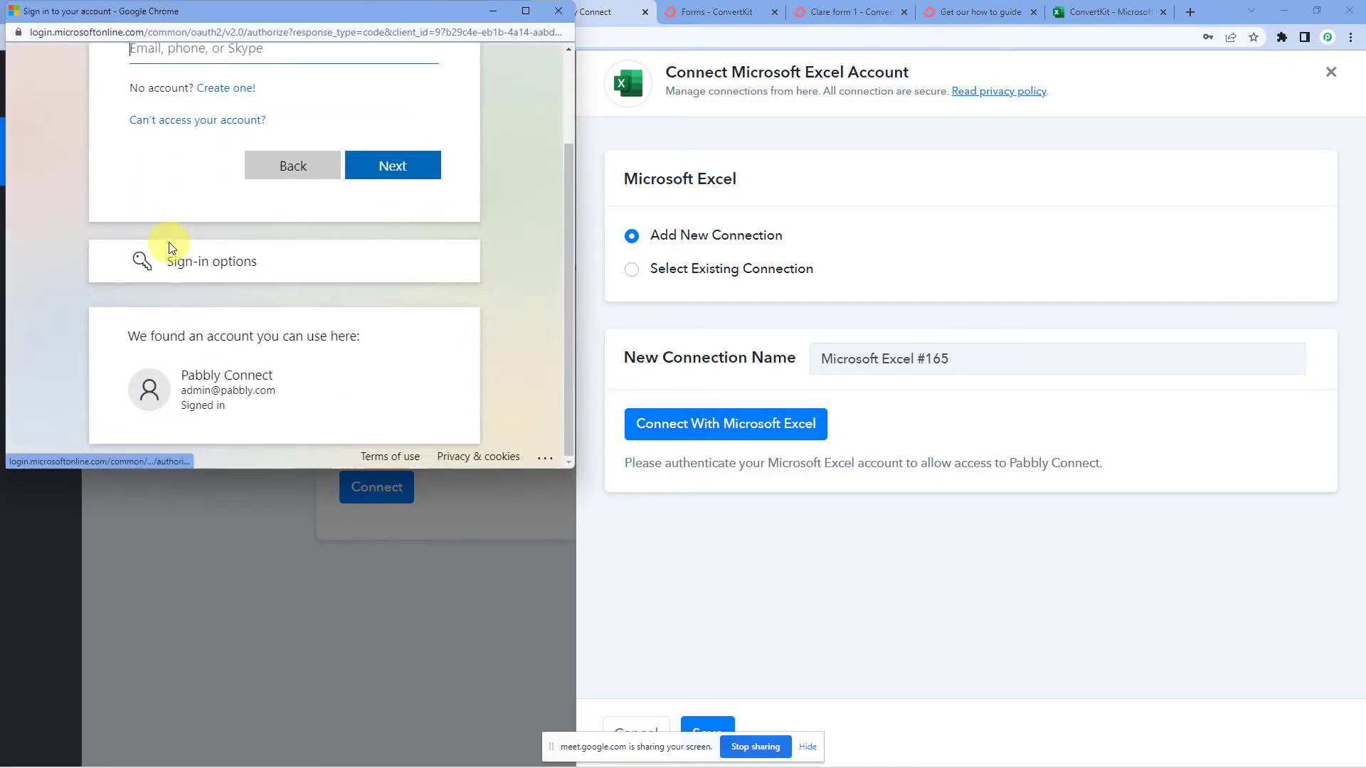
click(191, 375)
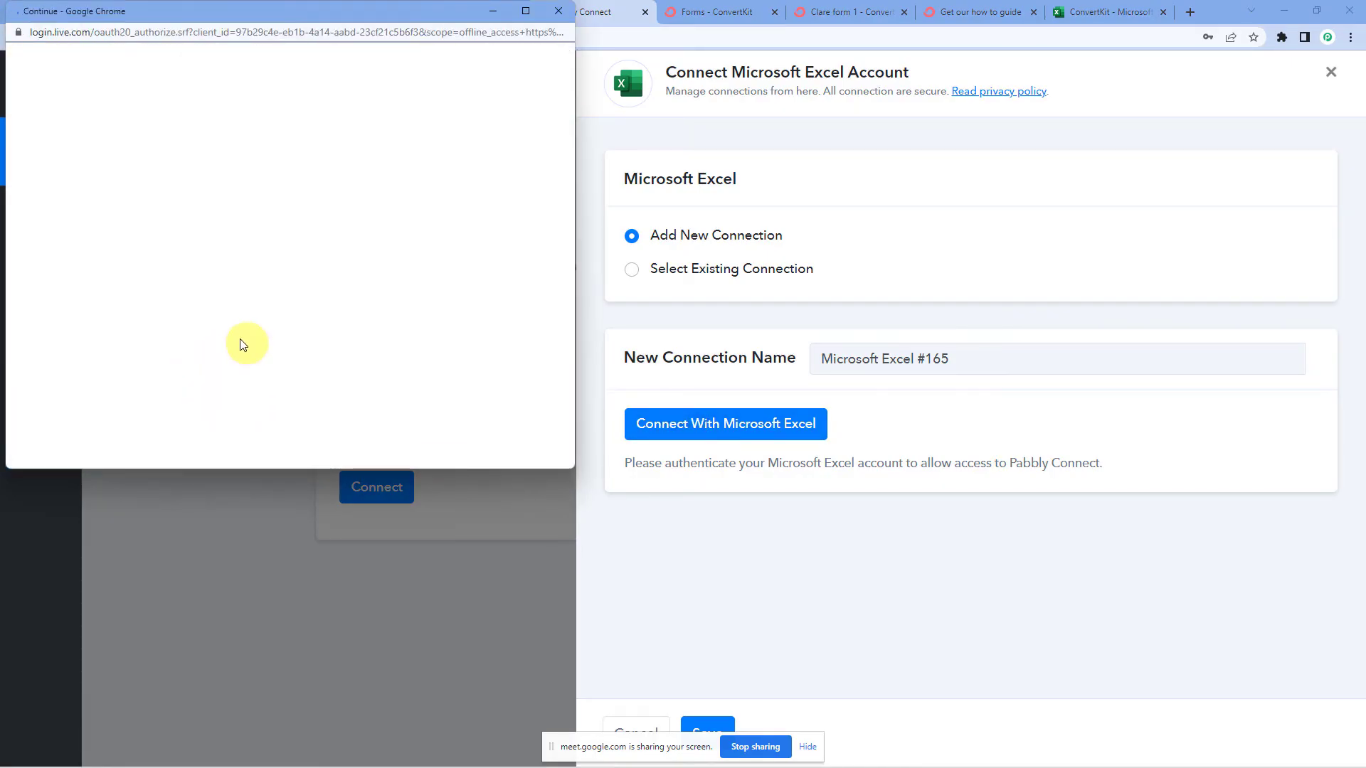
scroll(319, 299, down, 4)
scroll(319, 299, down, 5)
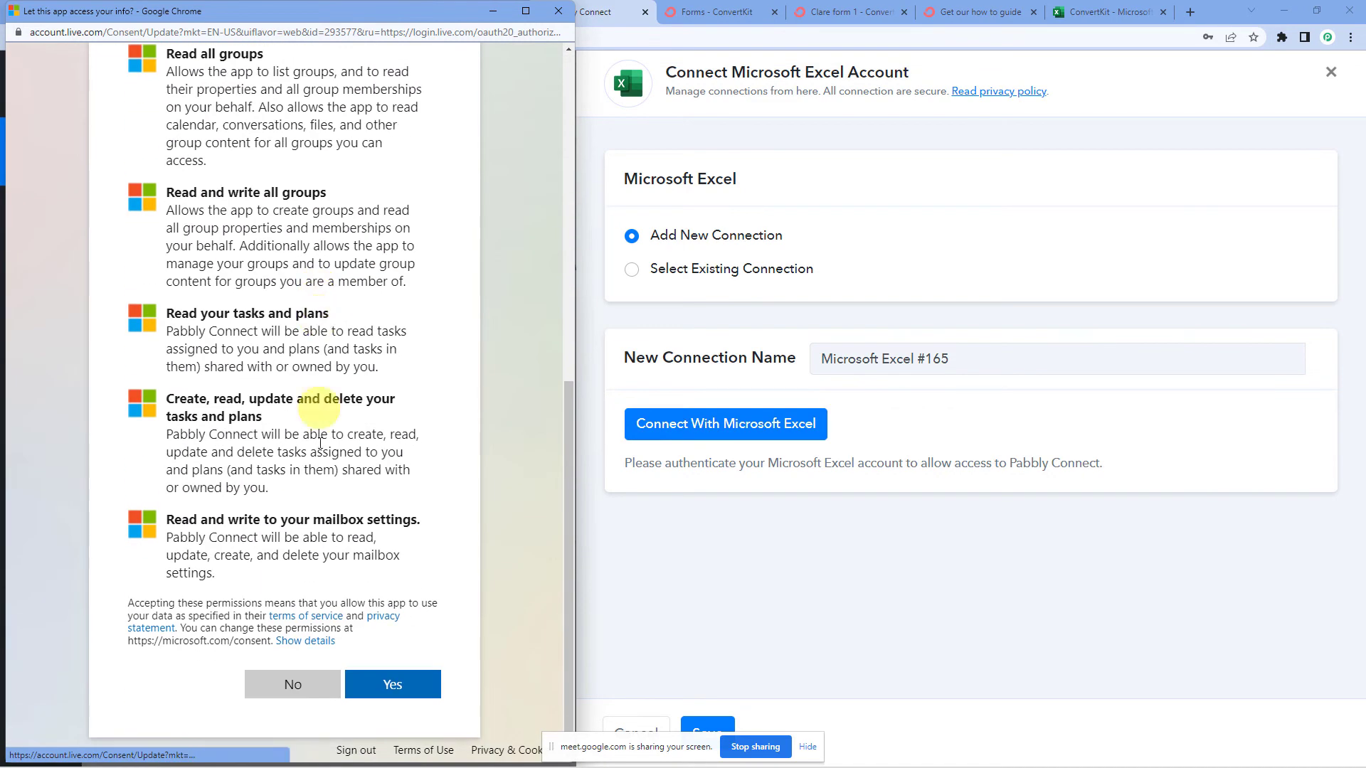
click(391, 686)
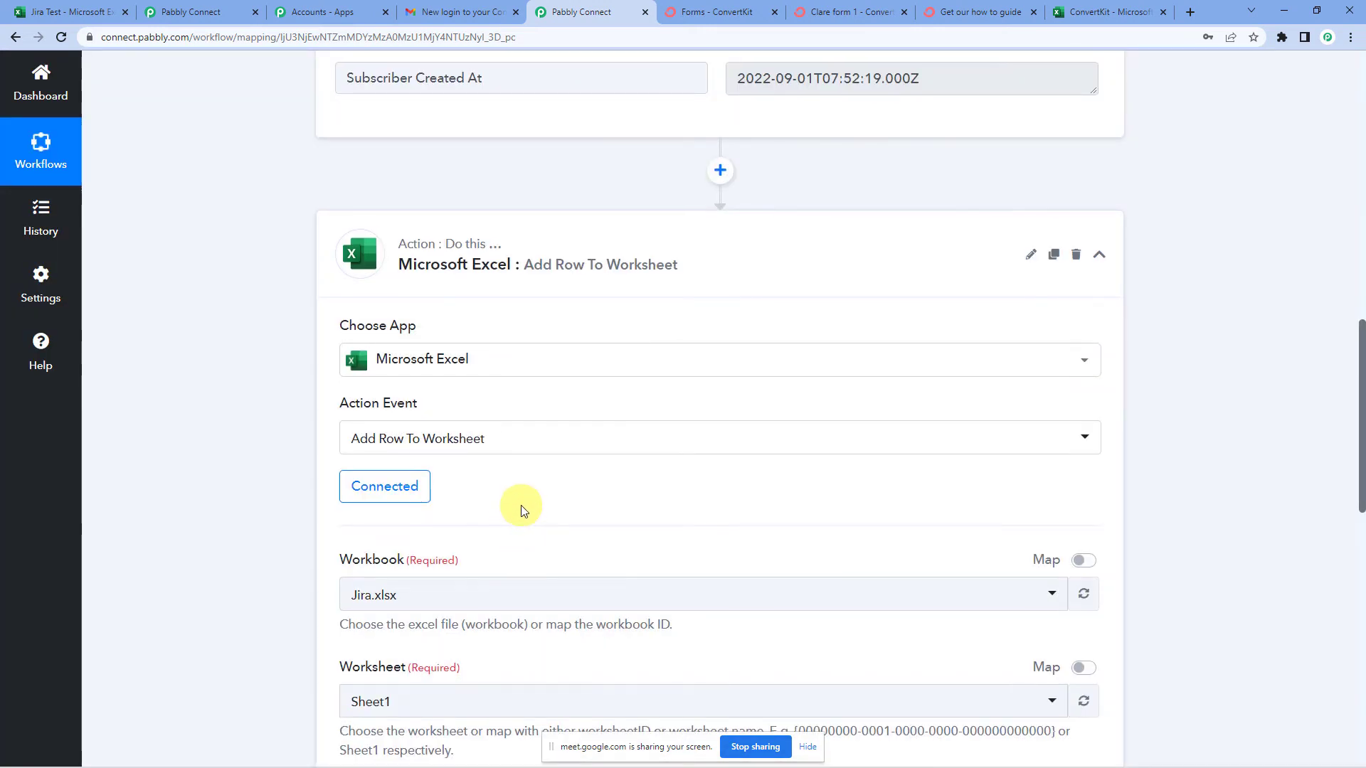
Select ConvertKit.xlsx as the workbook for the Add Row To Worksheet action
scroll(516, 530, down, 4)
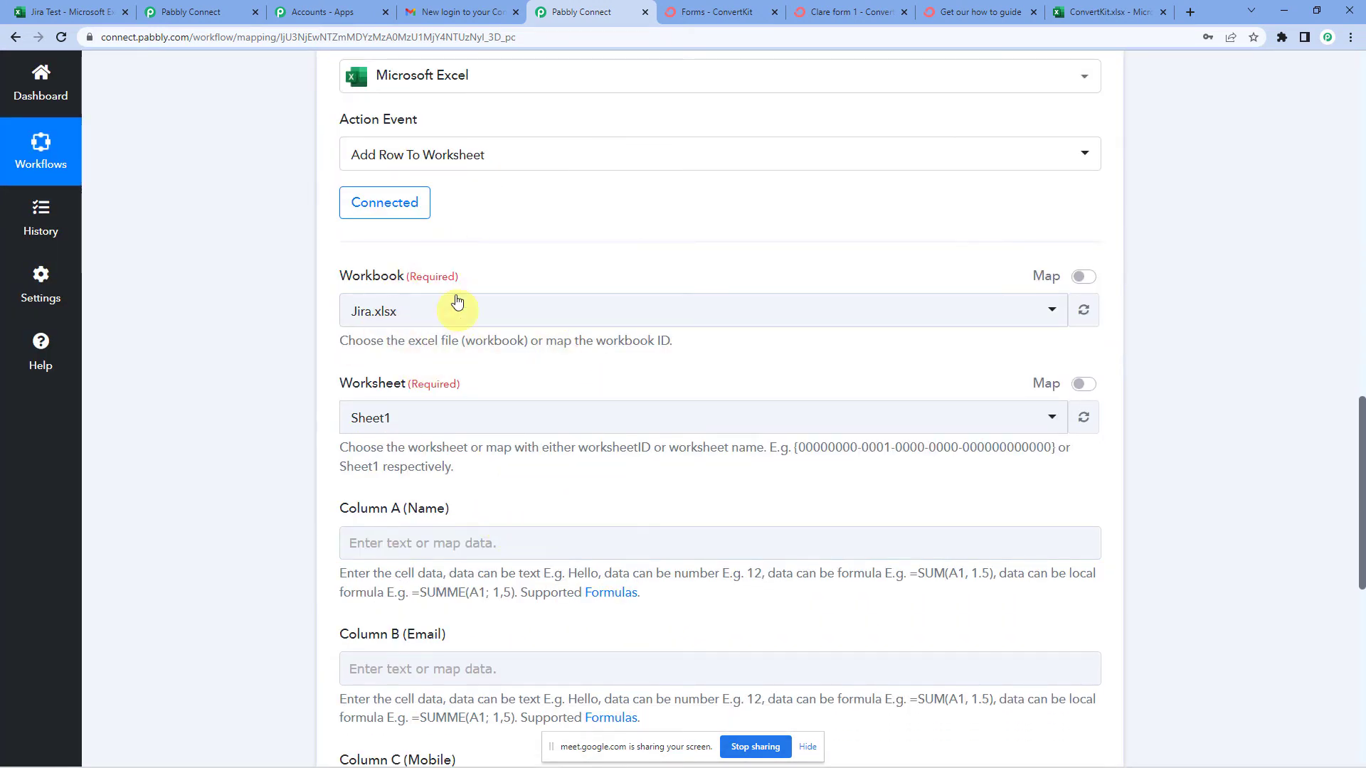
click(408, 320)
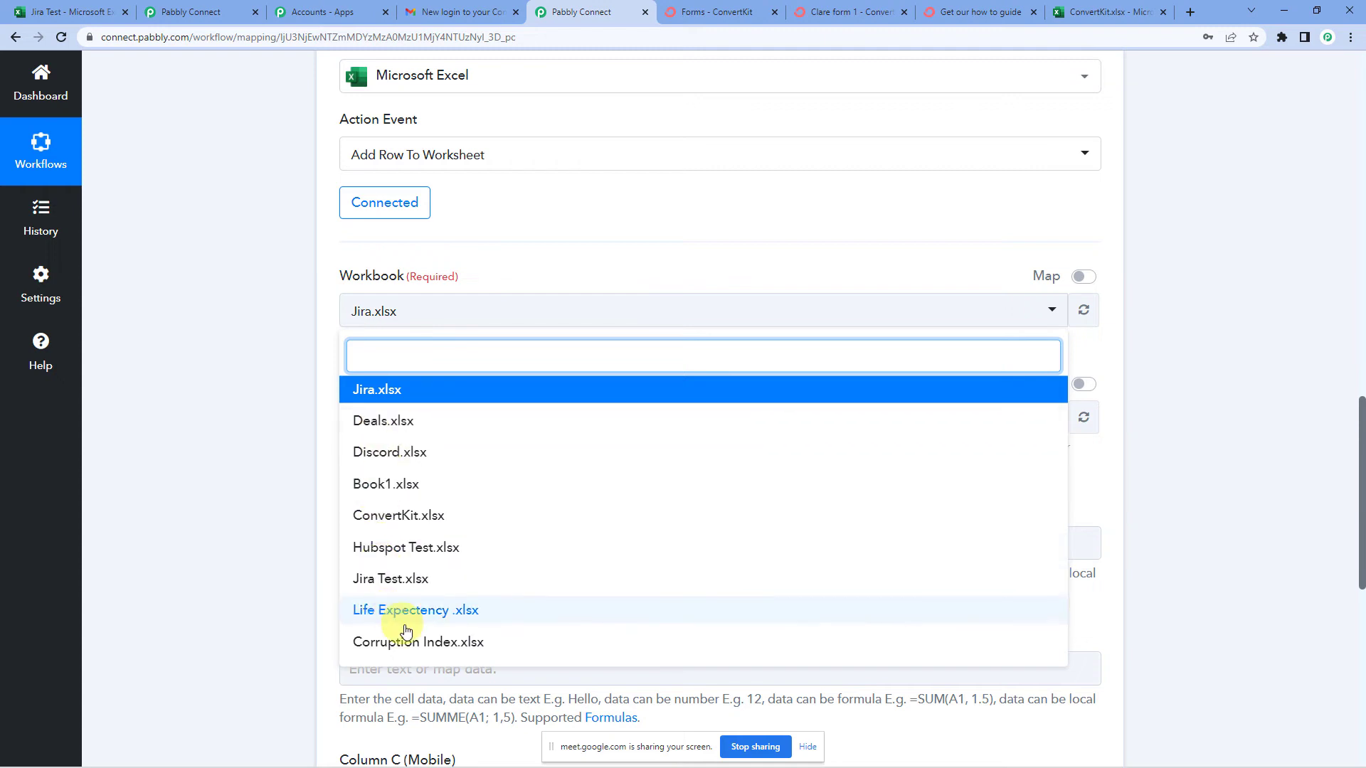
click(389, 518)
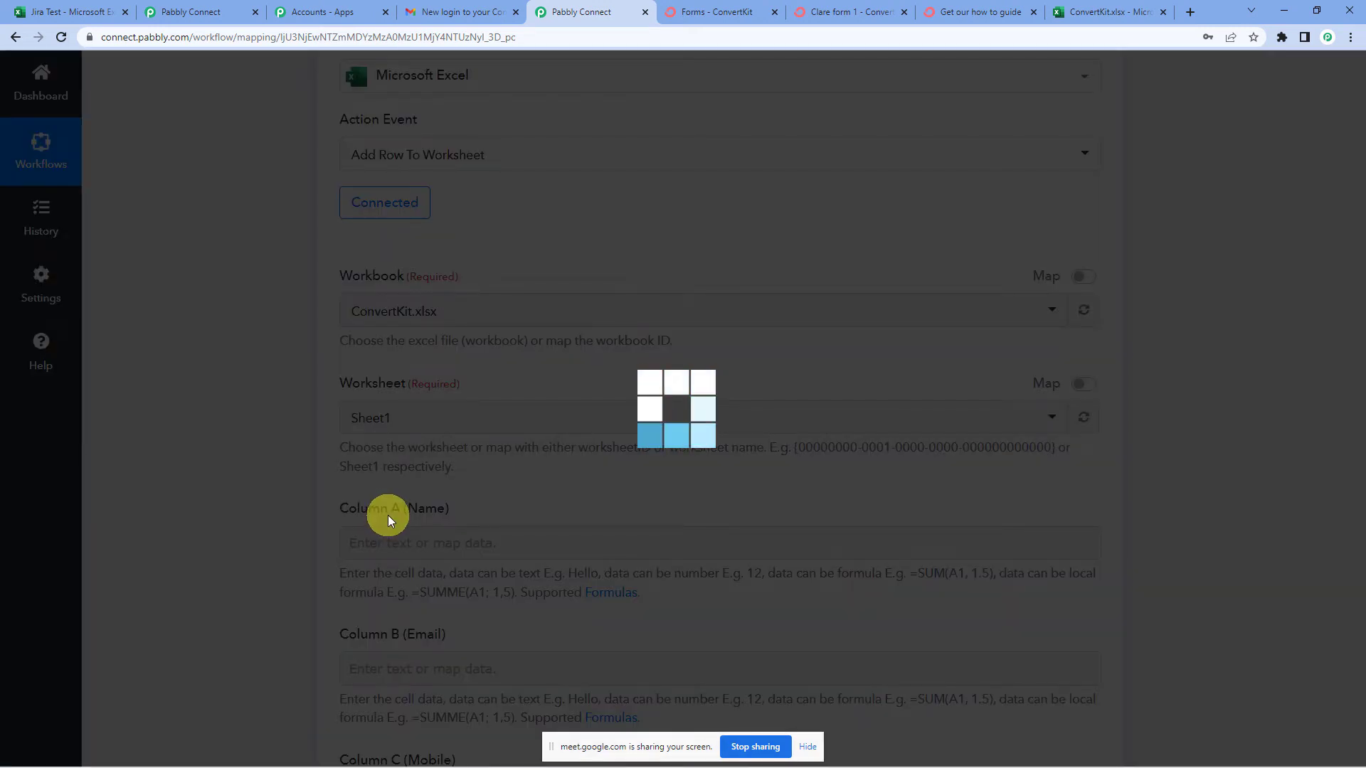
Check the column headers in the ConvertKit workbook in Excel and compare them with the action's column fields in Pabbly Connect
click(1082, 7)
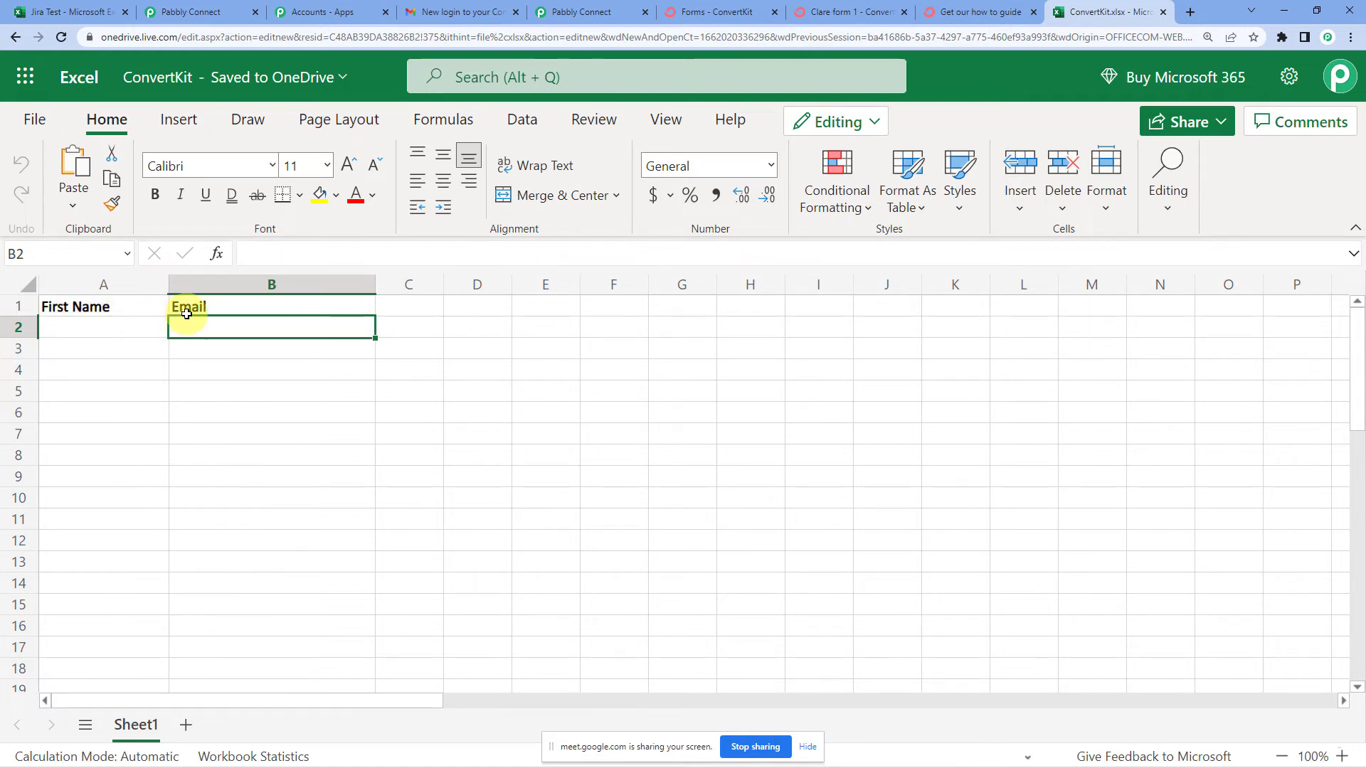
click(66, 332)
click(189, 331)
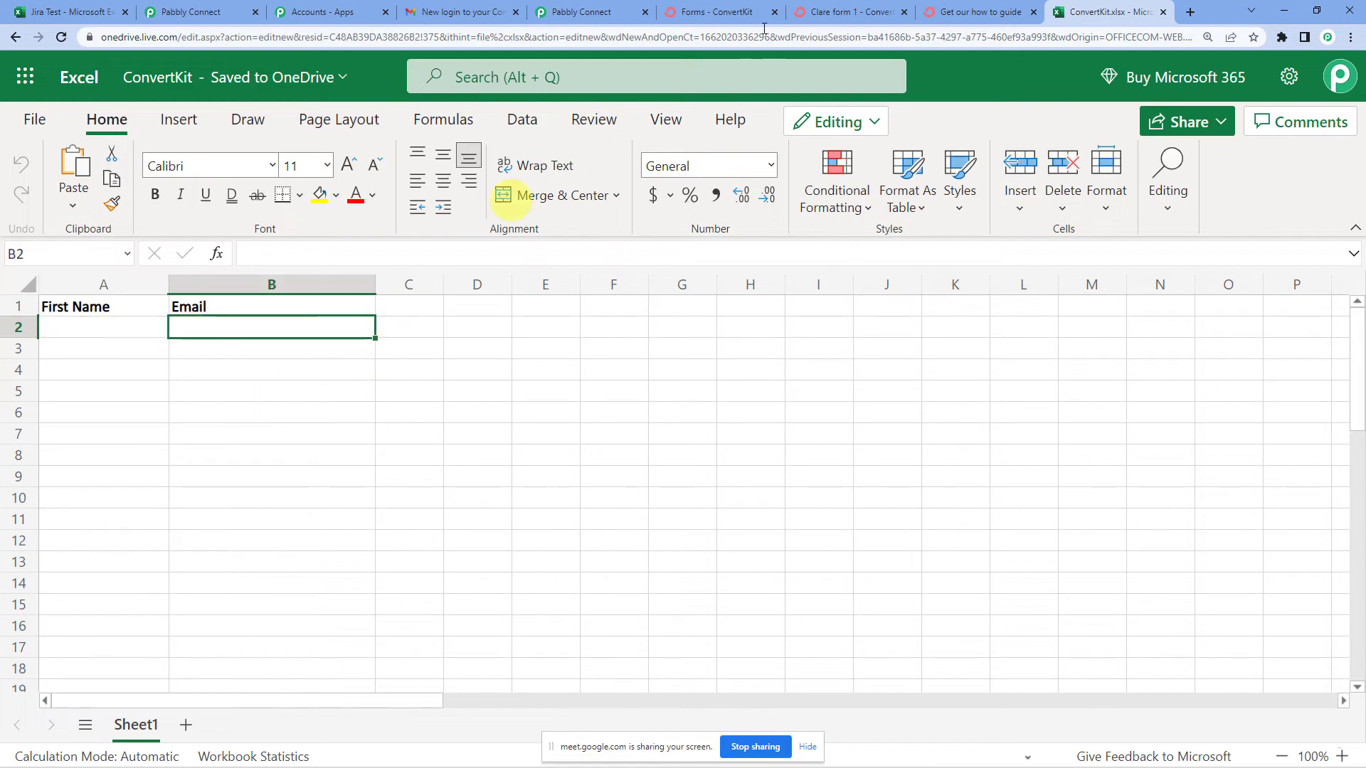
click(578, 12)
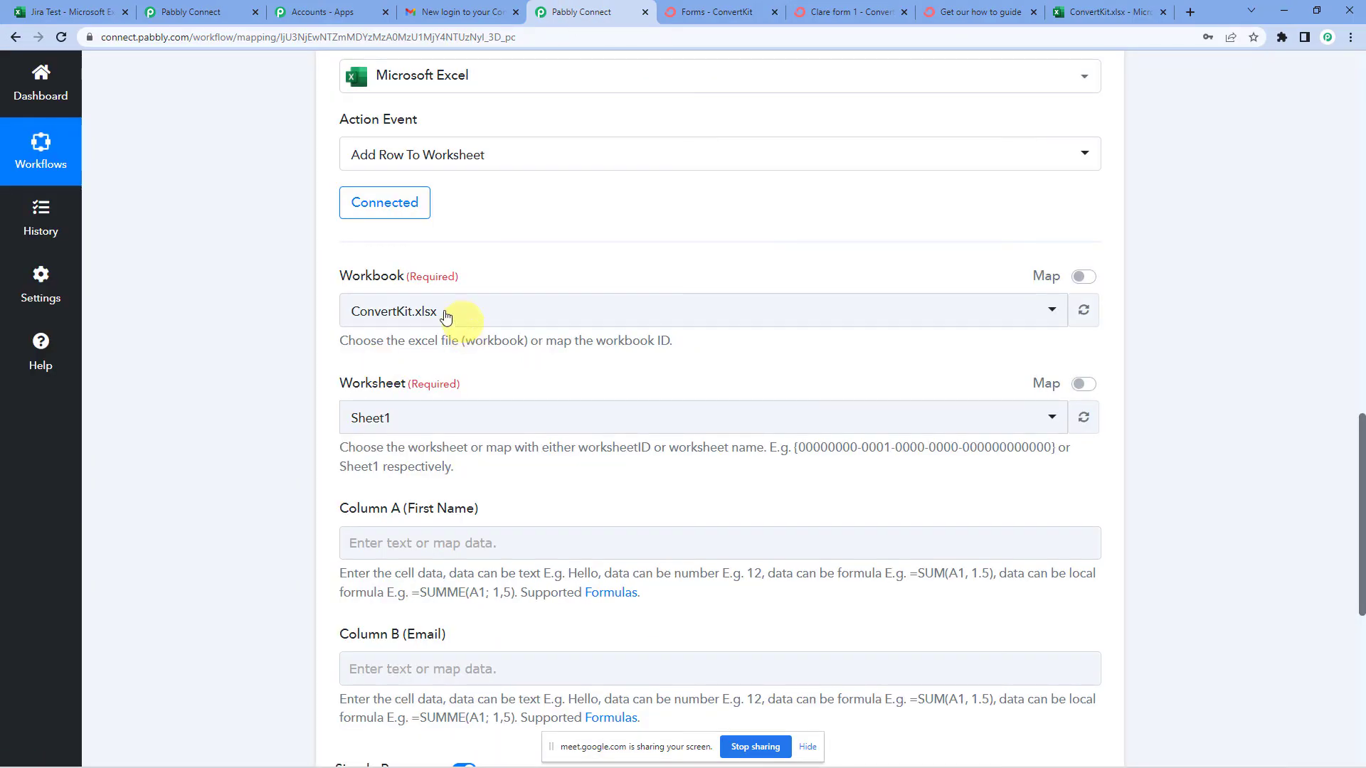
click(433, 315)
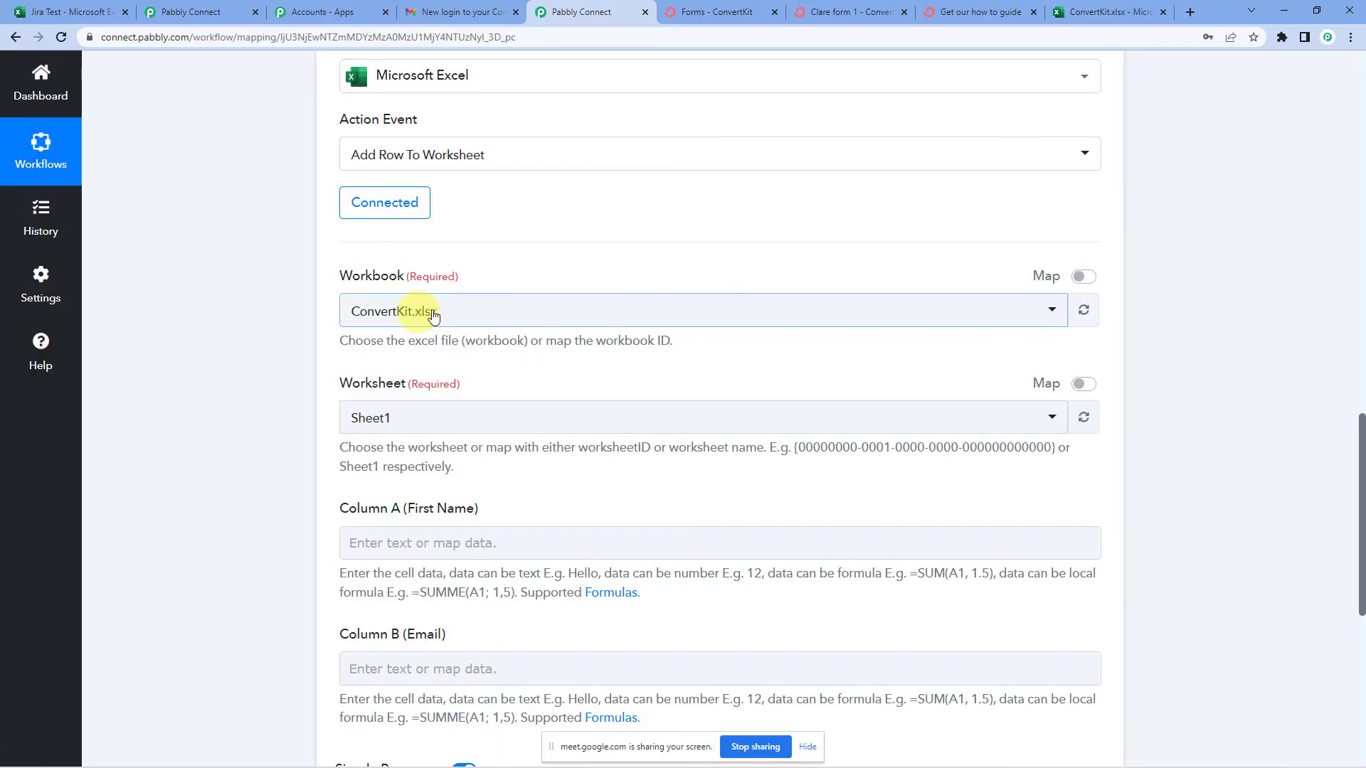
scroll(437, 315, down, 2)
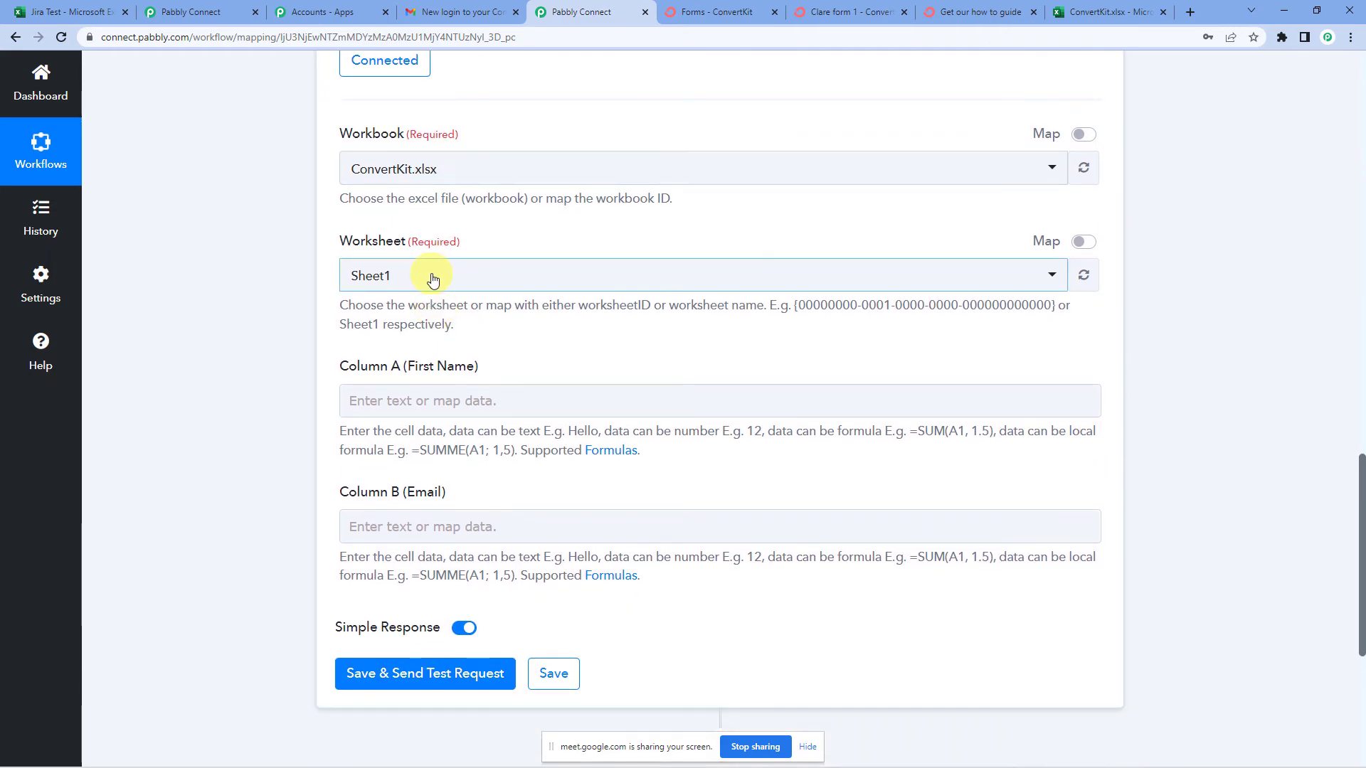
Check the sheet name and the First Name and Email headers in Excel against the action's worksheet and column fields in Pabbly Connect
click(1107, 12)
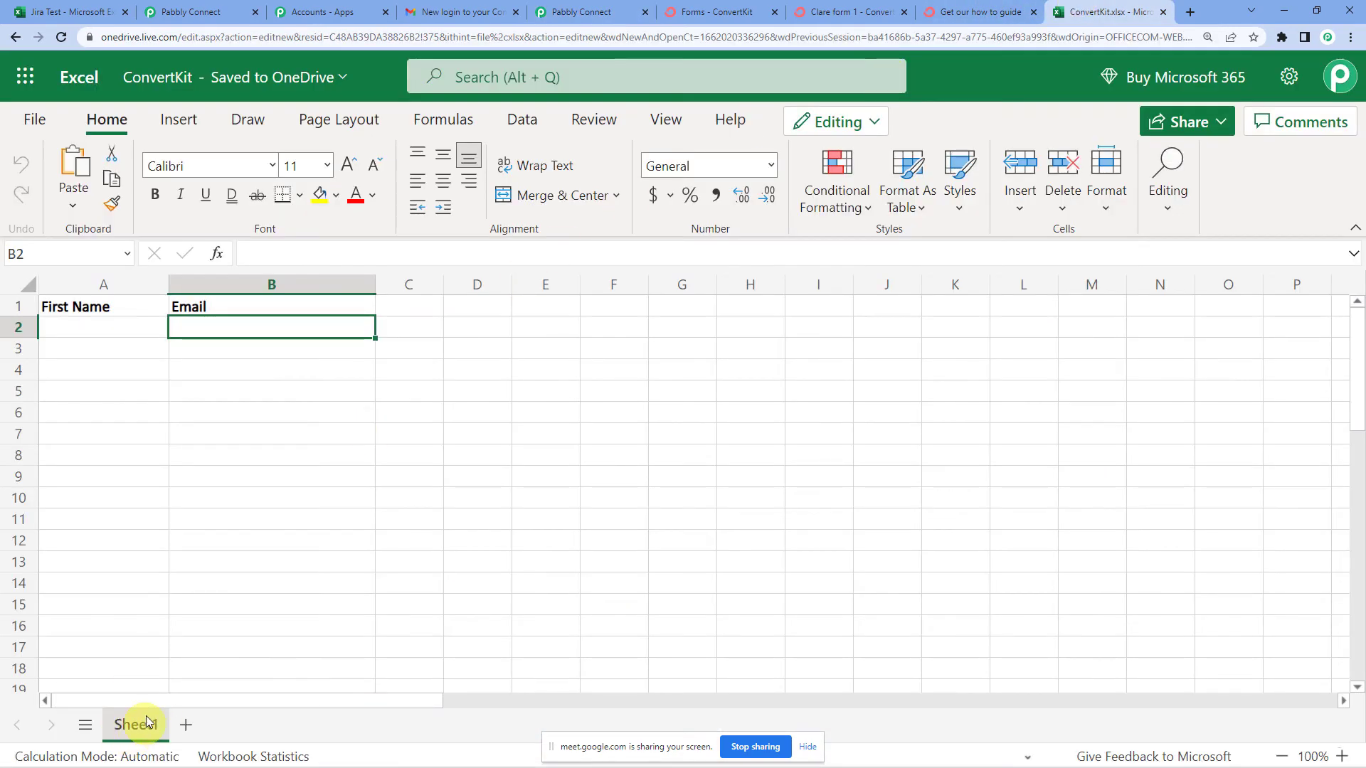
click(594, 11)
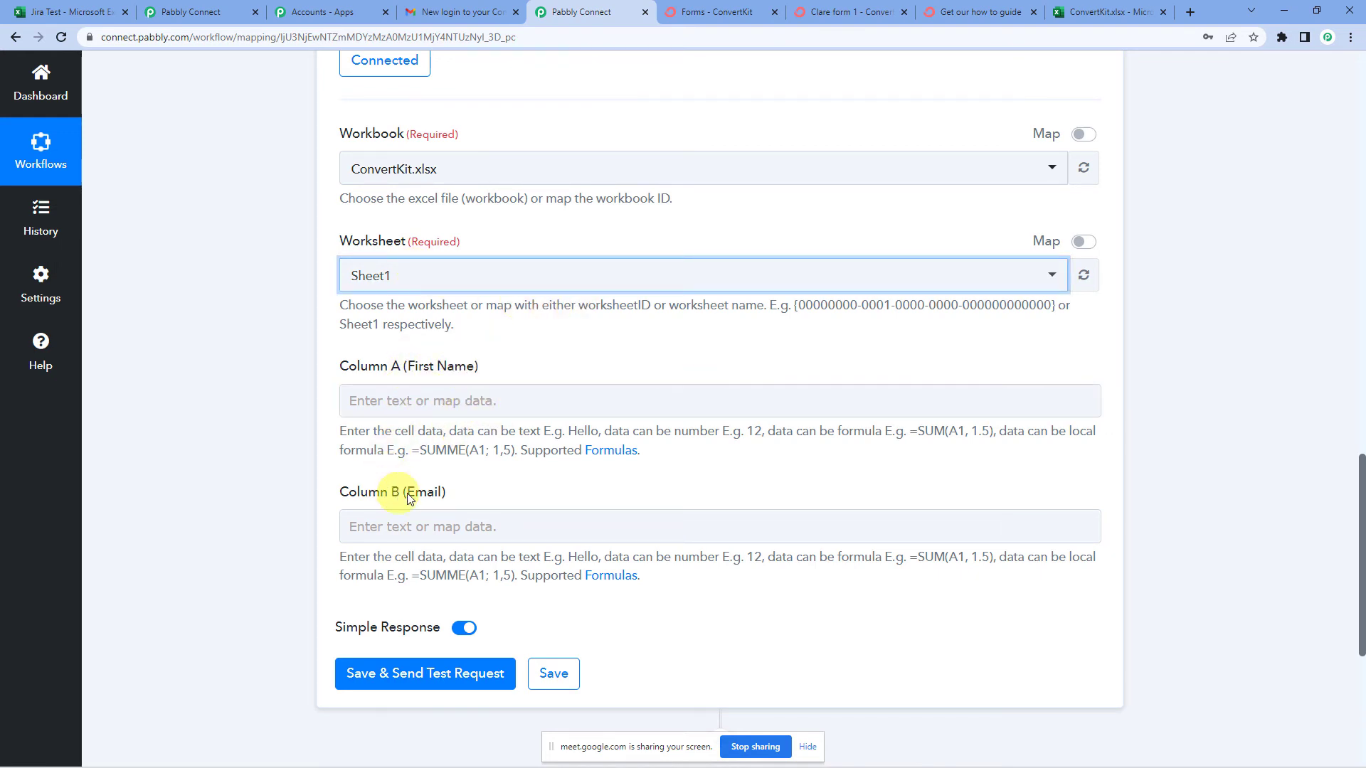
click(1100, 11)
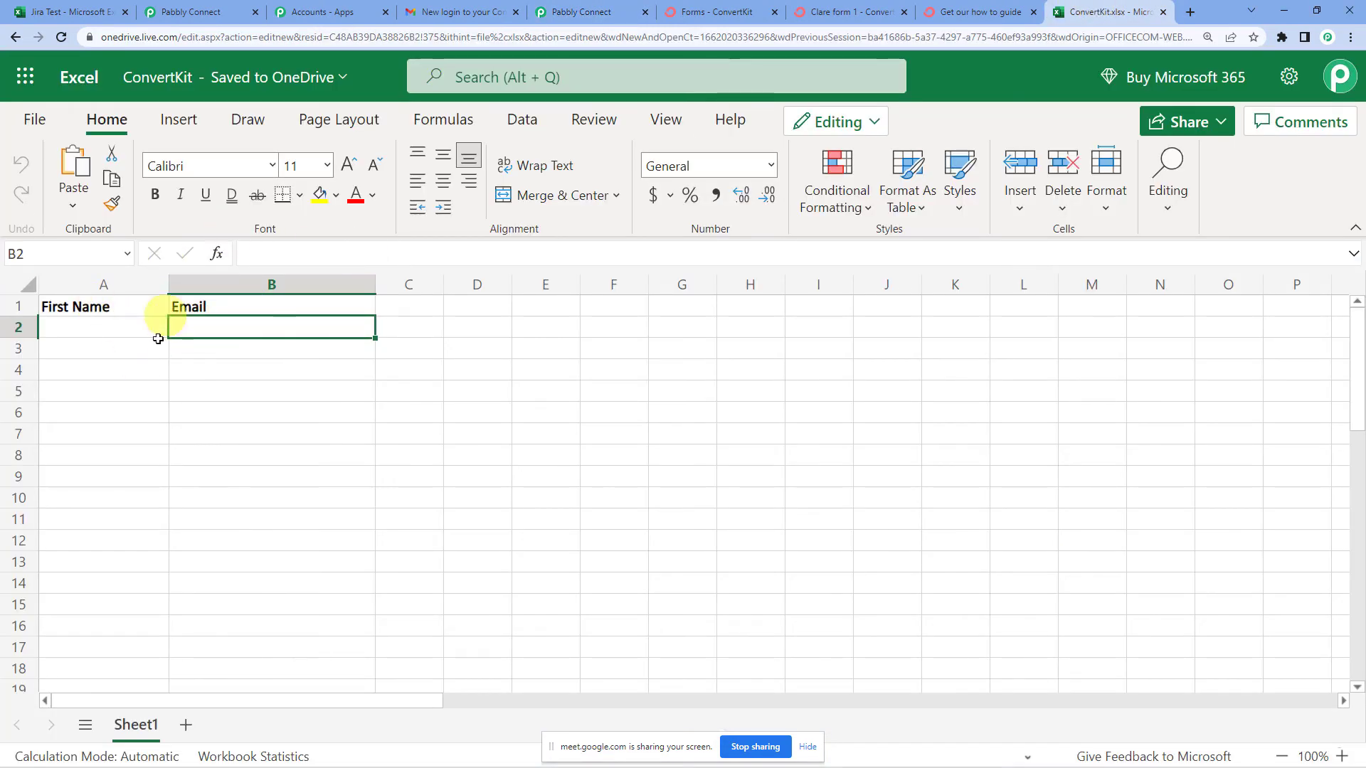
click(575, 12)
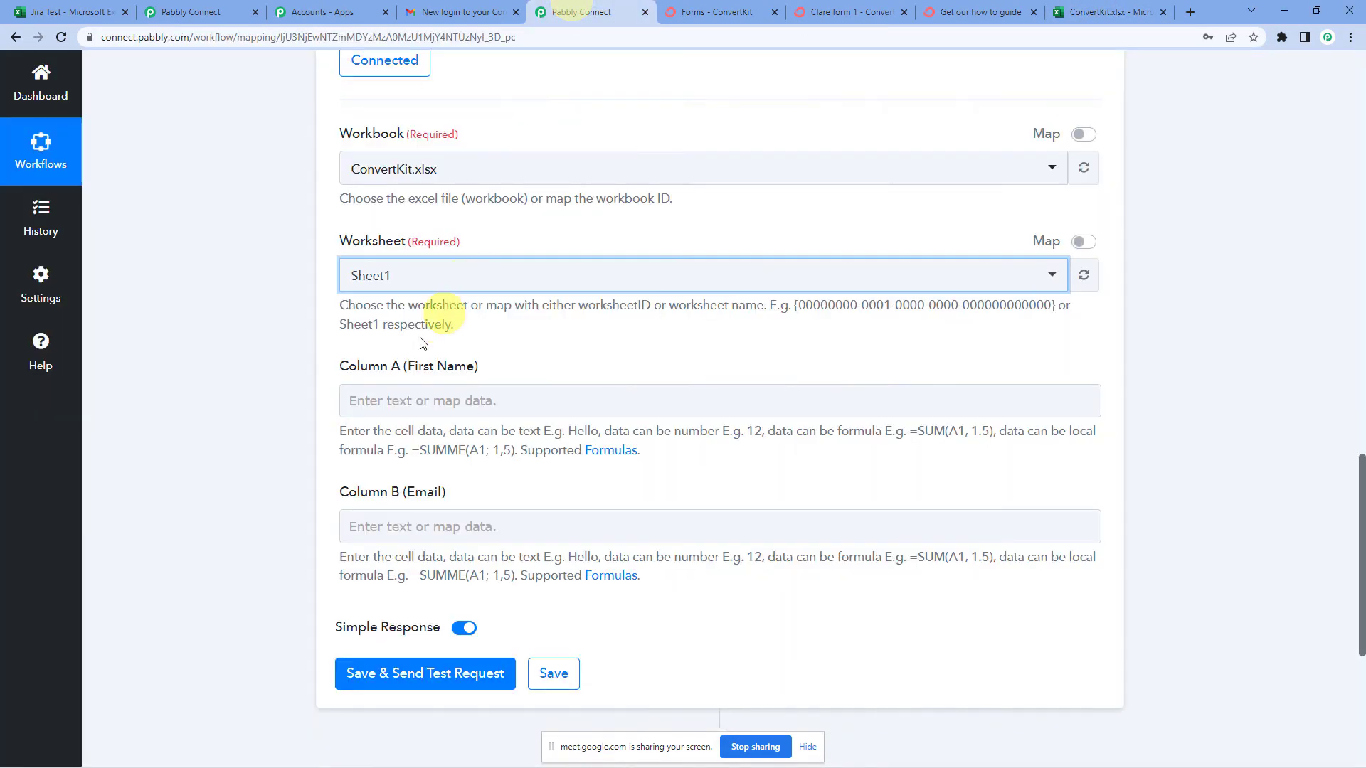
Map Column A (First Name) to the Subscriber First Name value from the ConvertKit: New Form Subscriber trigger
click(395, 390)
scroll(390, 388, down, 1)
click(395, 400)
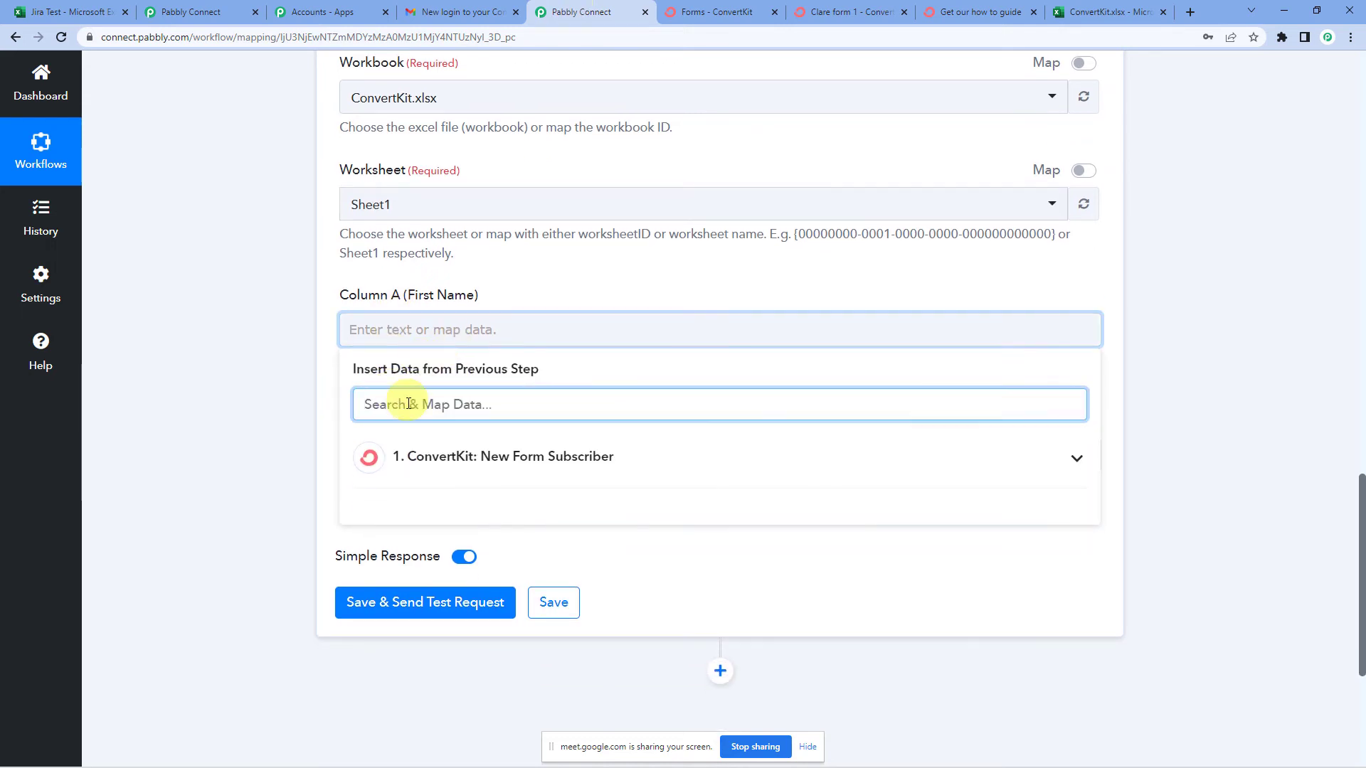
click(462, 463)
scroll(459, 459, down, 2)
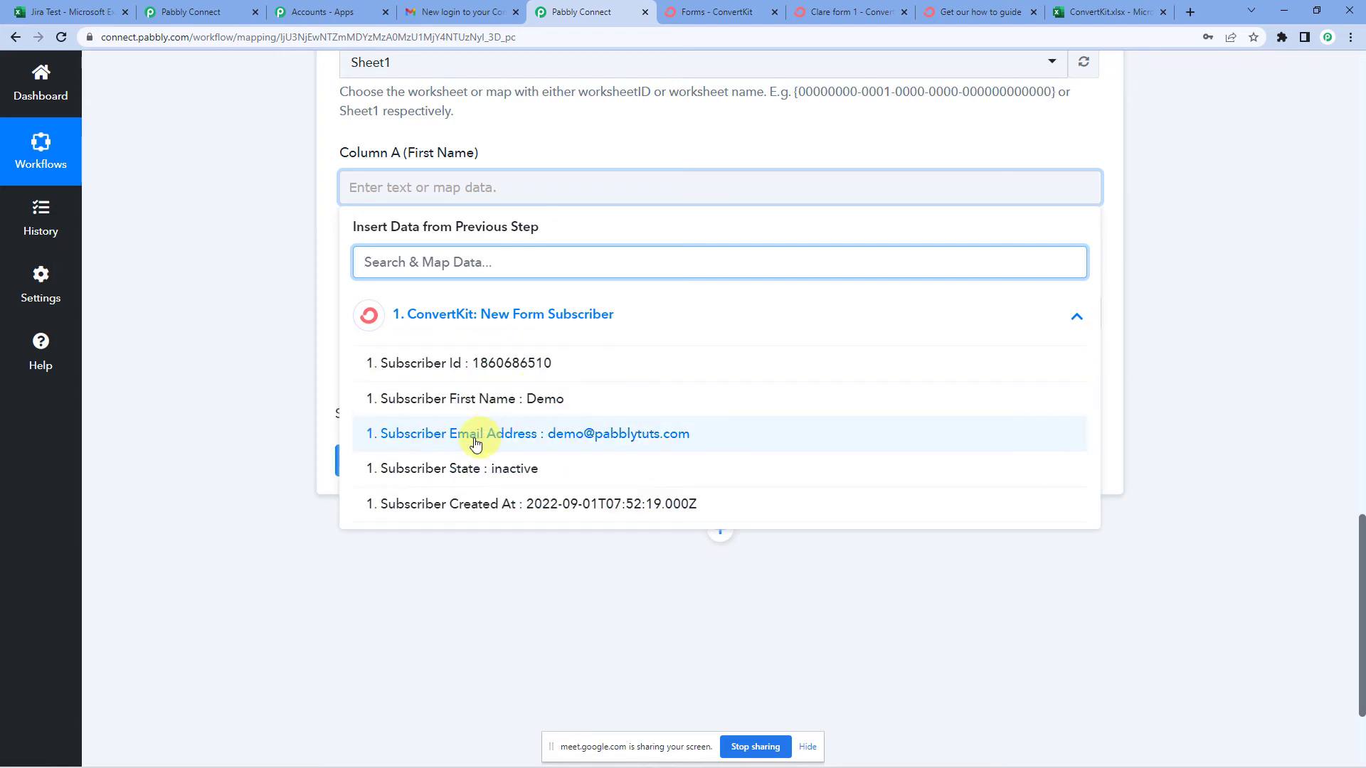
scroll(240, 427, up, 10)
scroll(241, 426, up, 9)
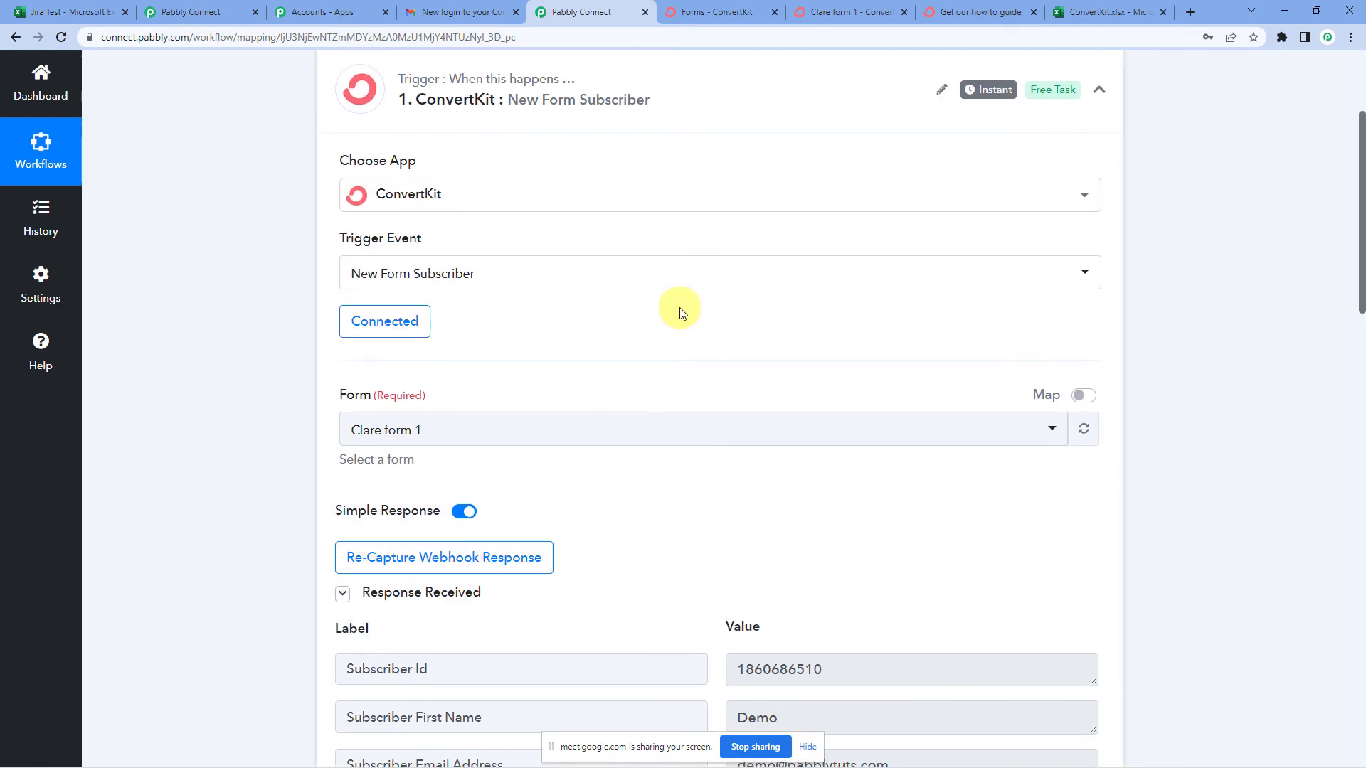
scroll(597, 253, down, 4)
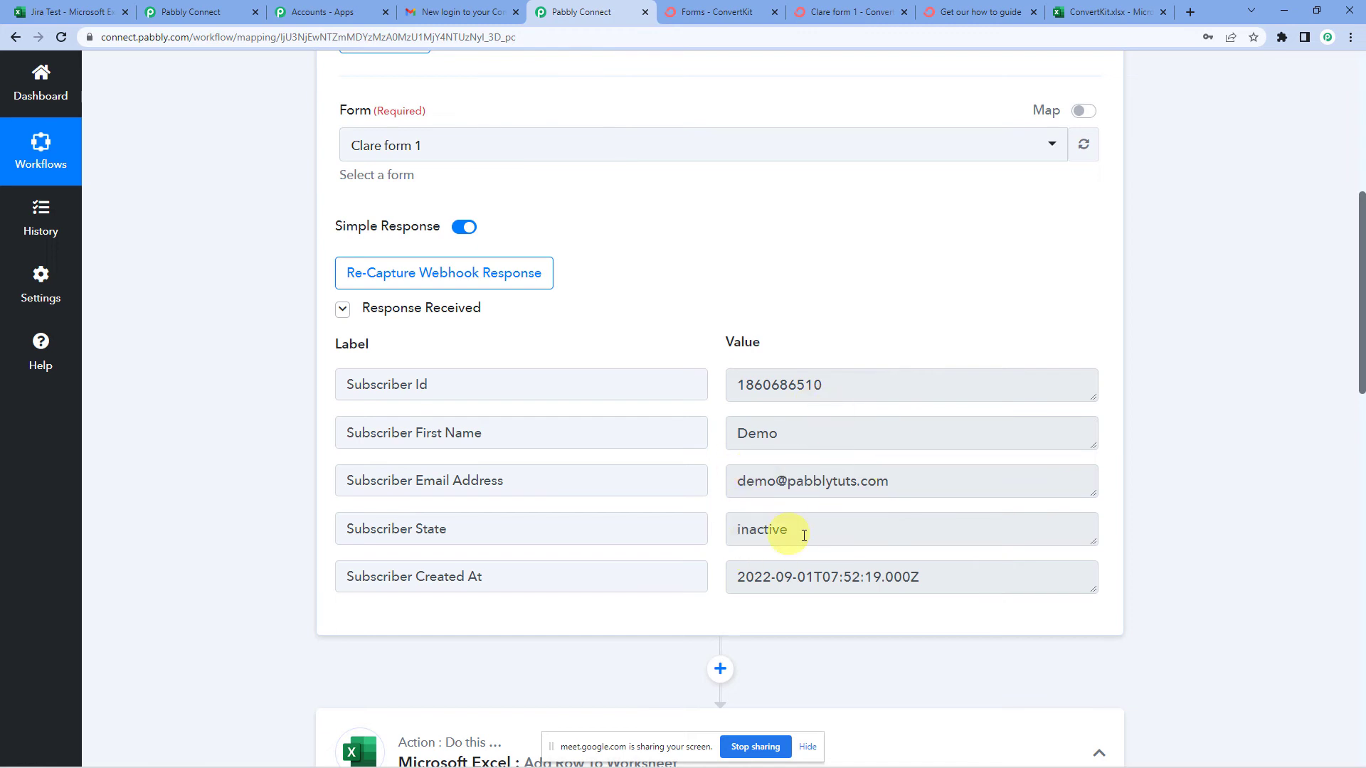
scroll(276, 518, down, 14)
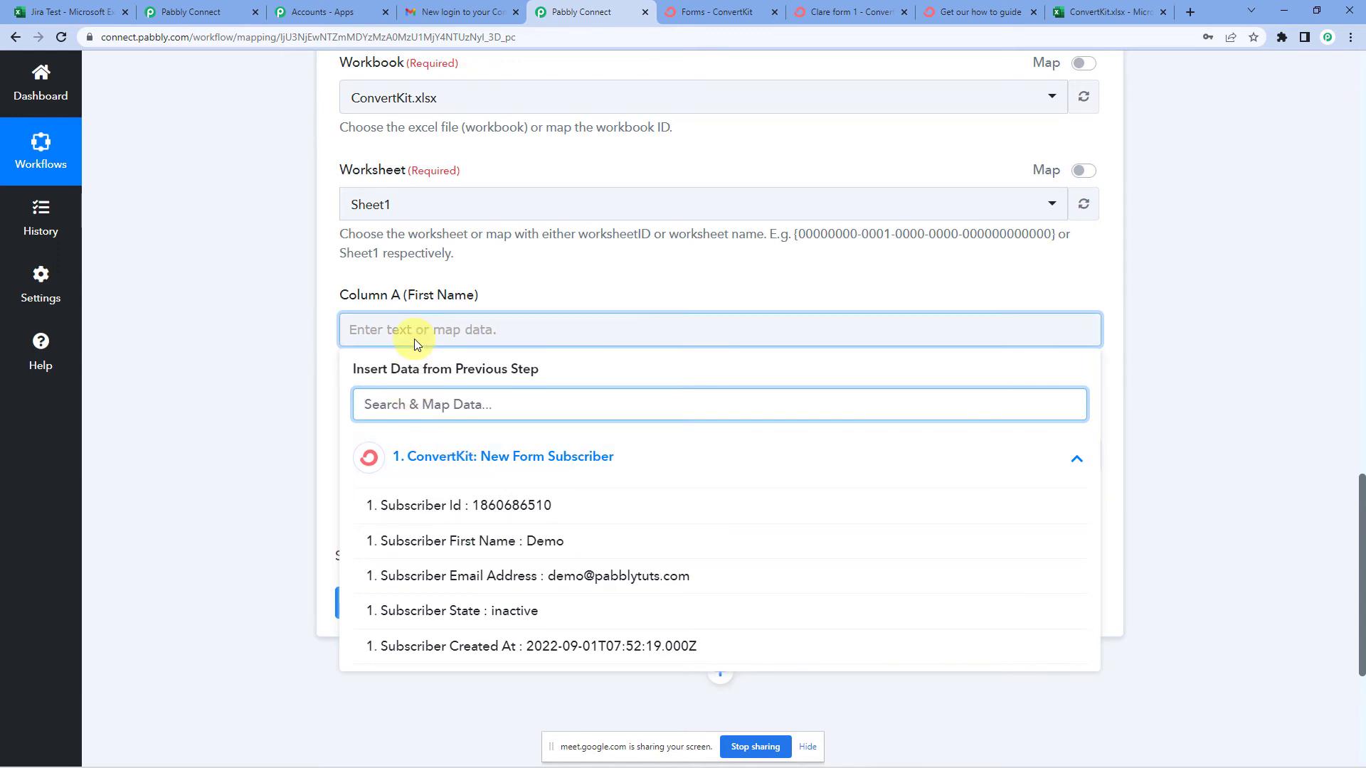
click(466, 542)
click(521, 290)
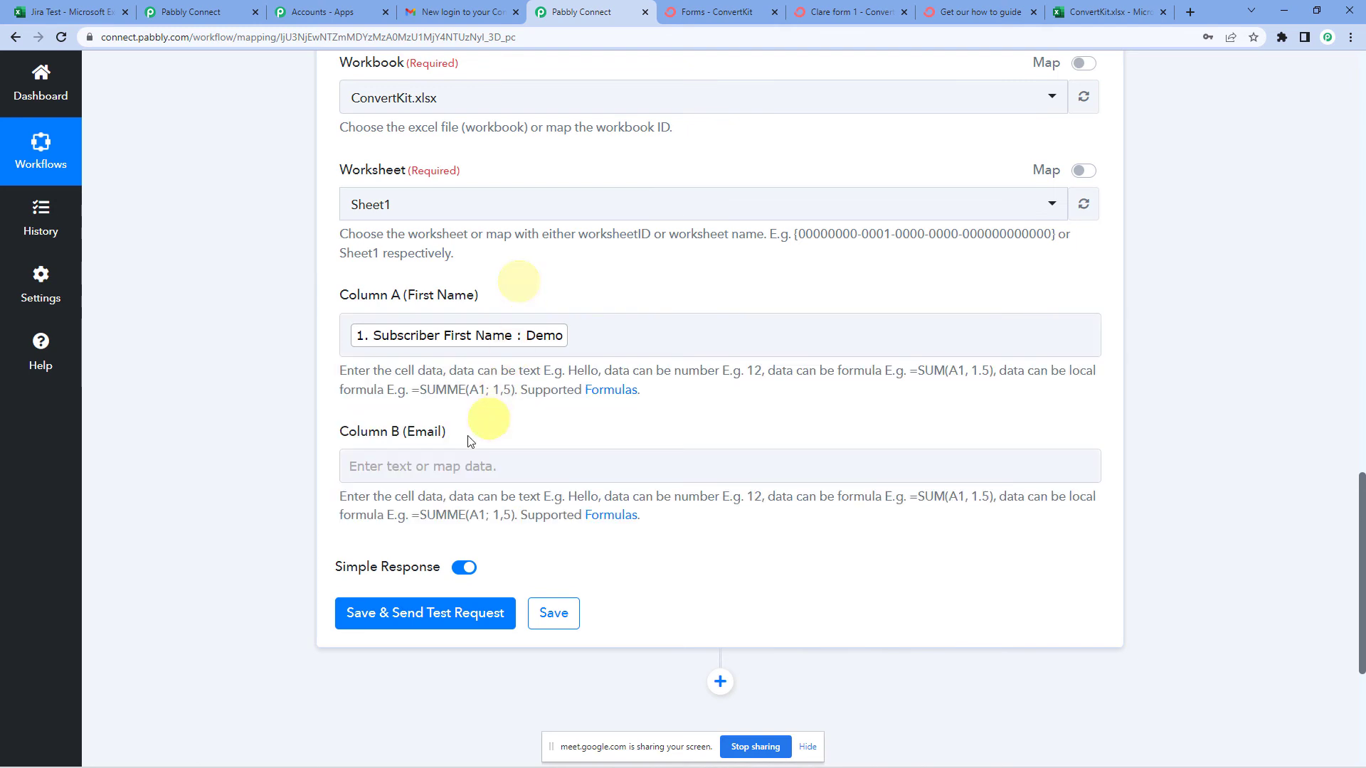
Map Column B (Email) to the Subscriber Email Address value from the ConvertKit: New Form Subscriber trigger
click(431, 468)
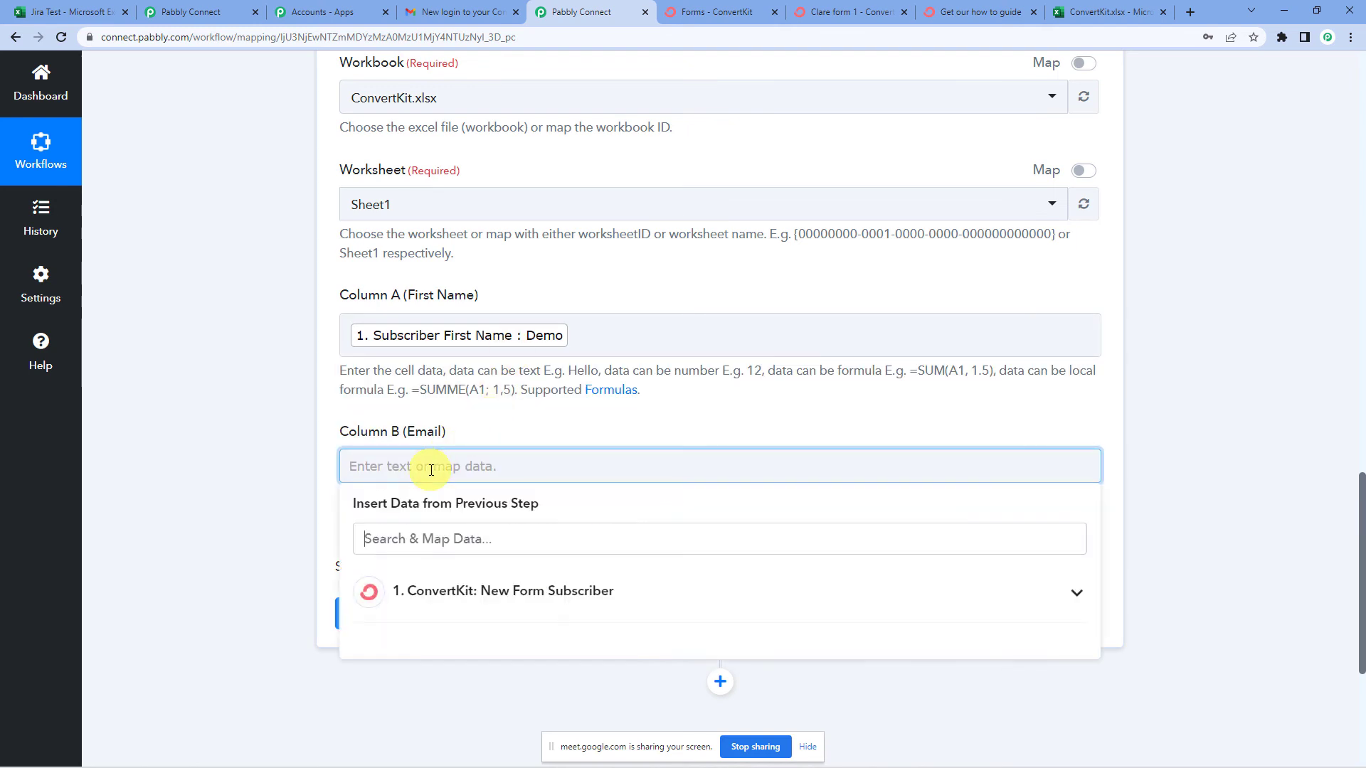
click(466, 593)
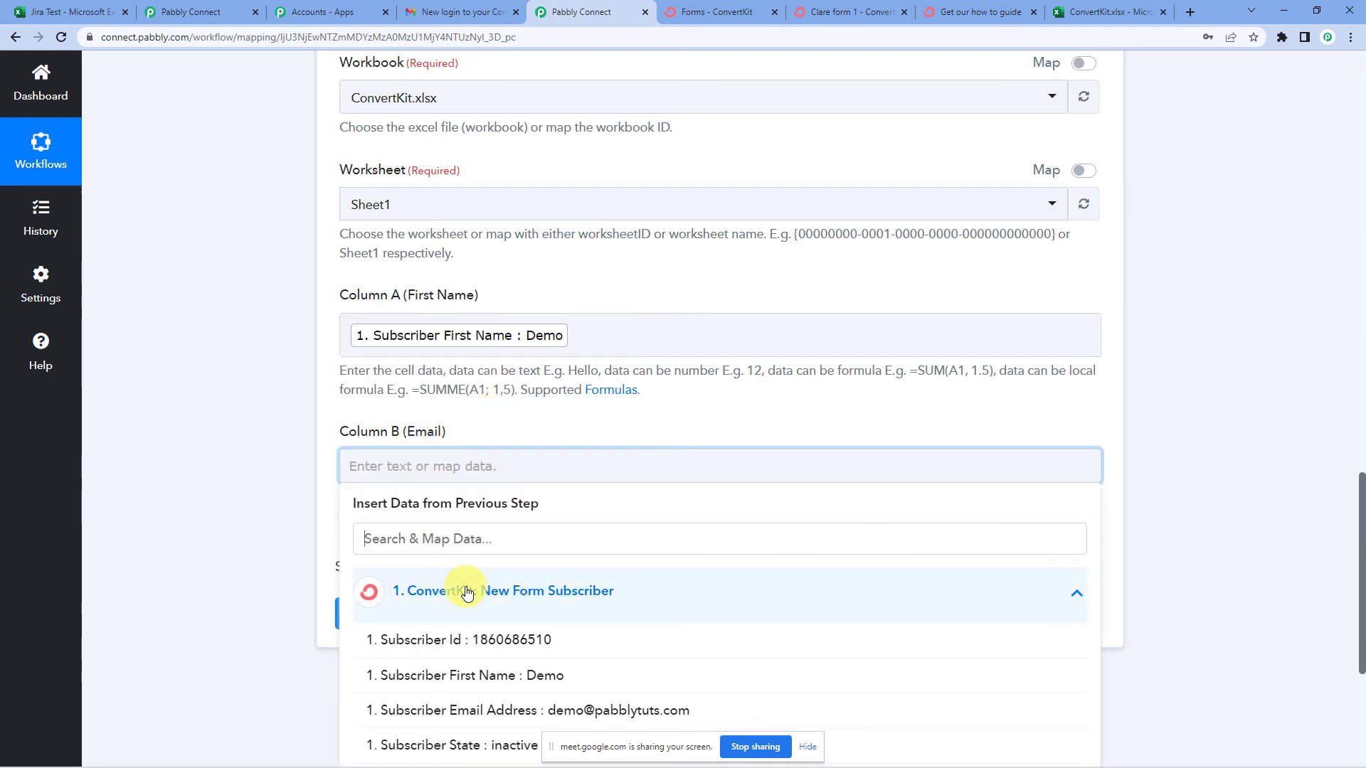
scroll(464, 589, down, 3)
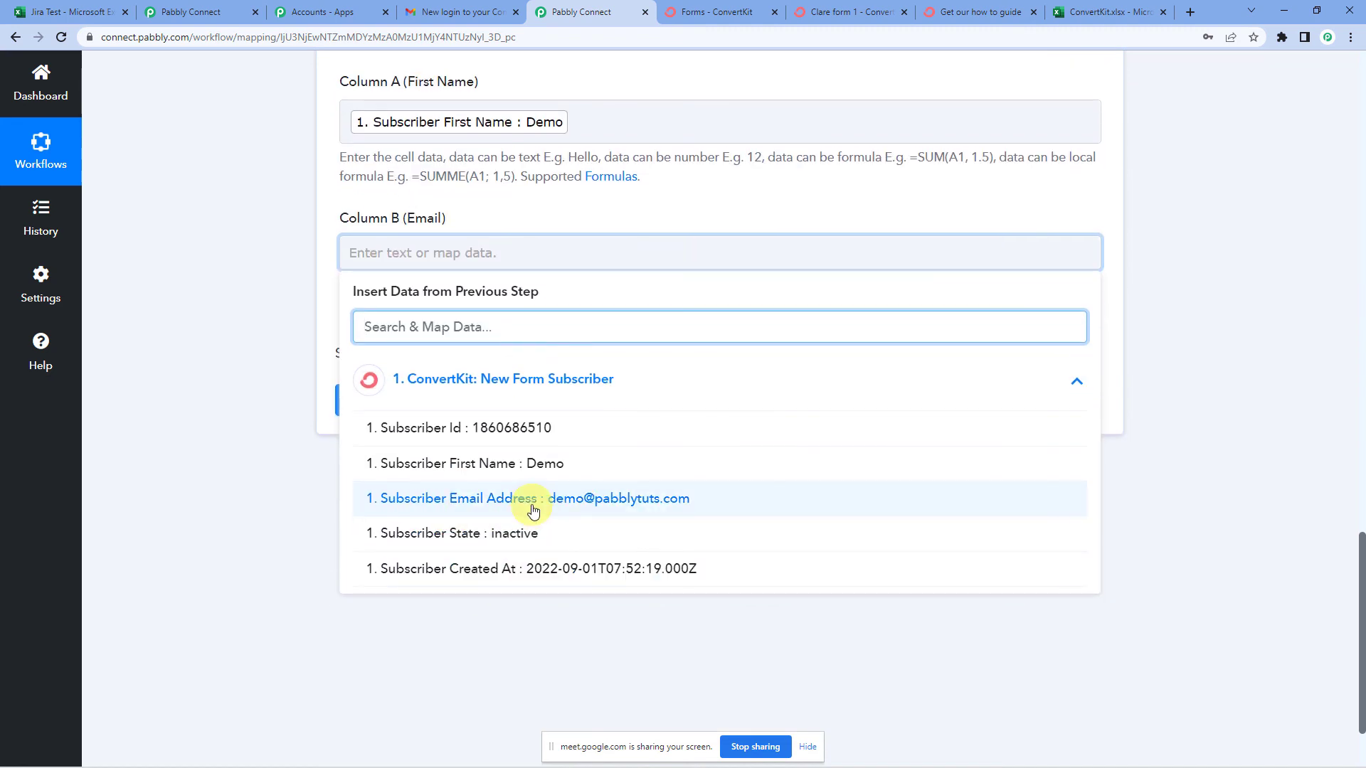
click(534, 510)
click(335, 294)
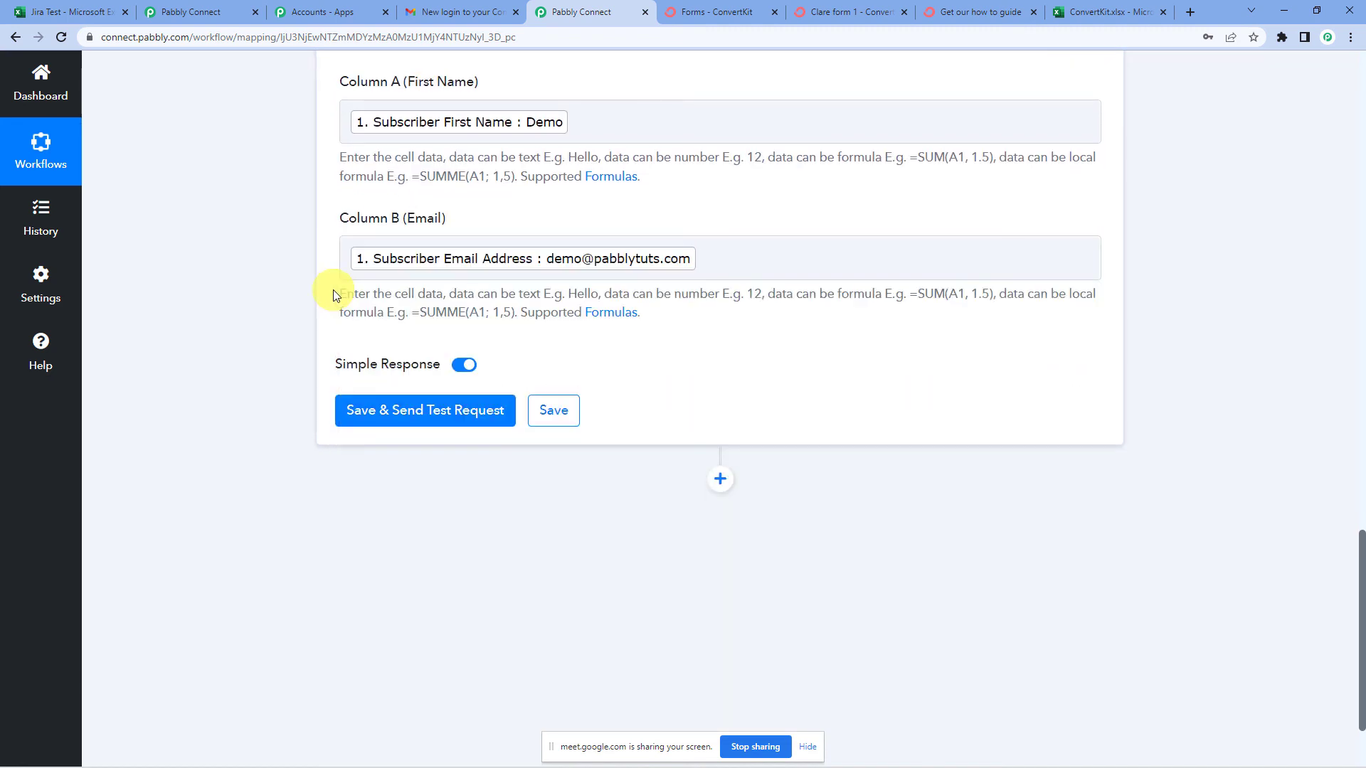
Save the Add Row To Worksheet action and send its test request to Microsoft Excel
scroll(333, 289, up, 1)
scroll(333, 288, up, 1)
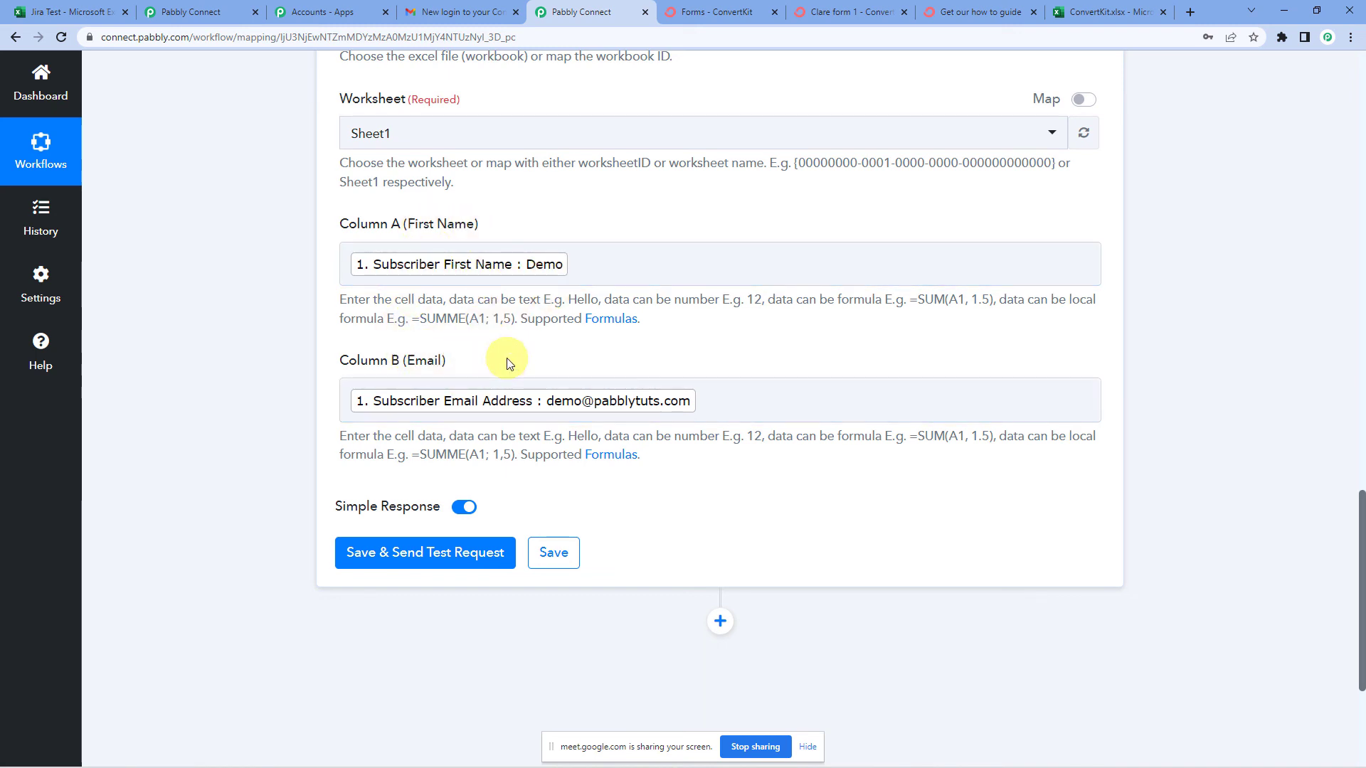
scroll(507, 362, down, 2)
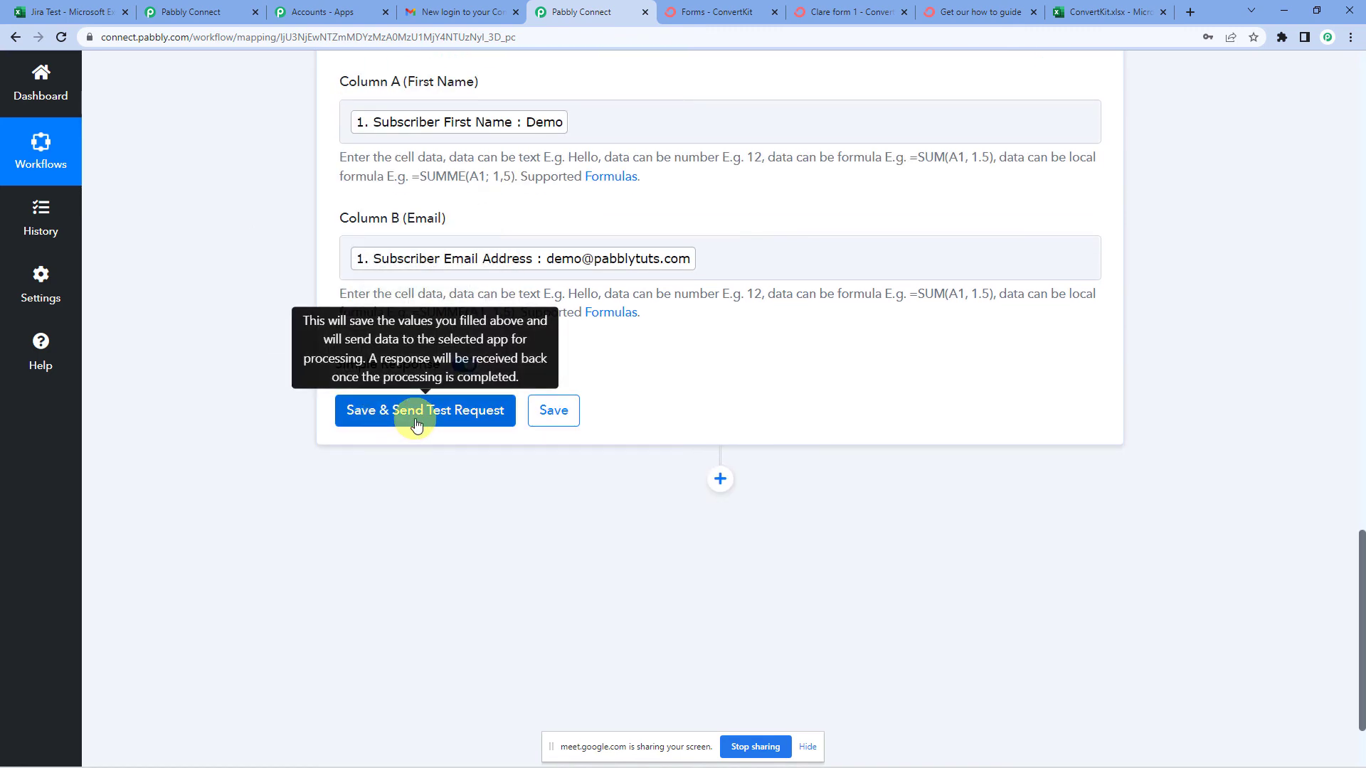
click(416, 424)
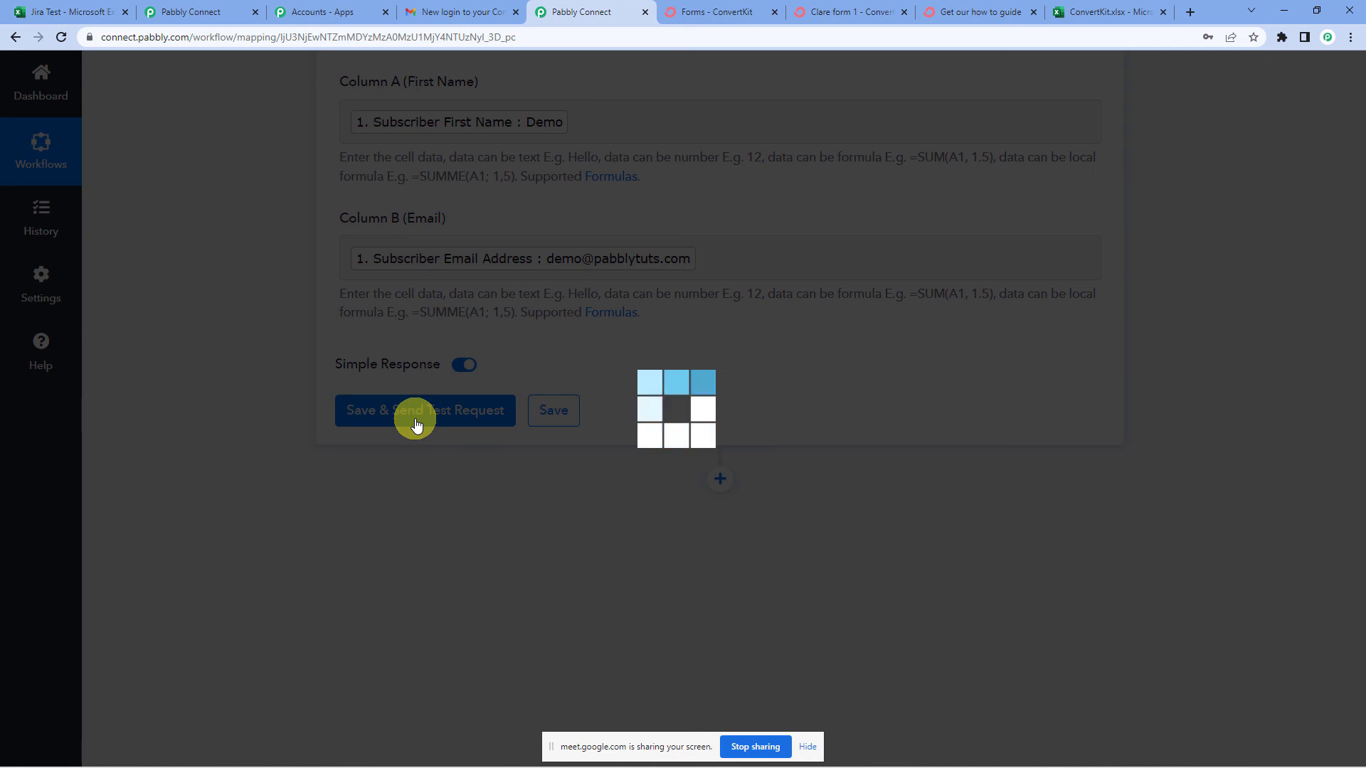
Examine the fields returned by the test request and check cells A2 and B2 of the ConvertKit workbook in Excel
scroll(578, 403, down, 2)
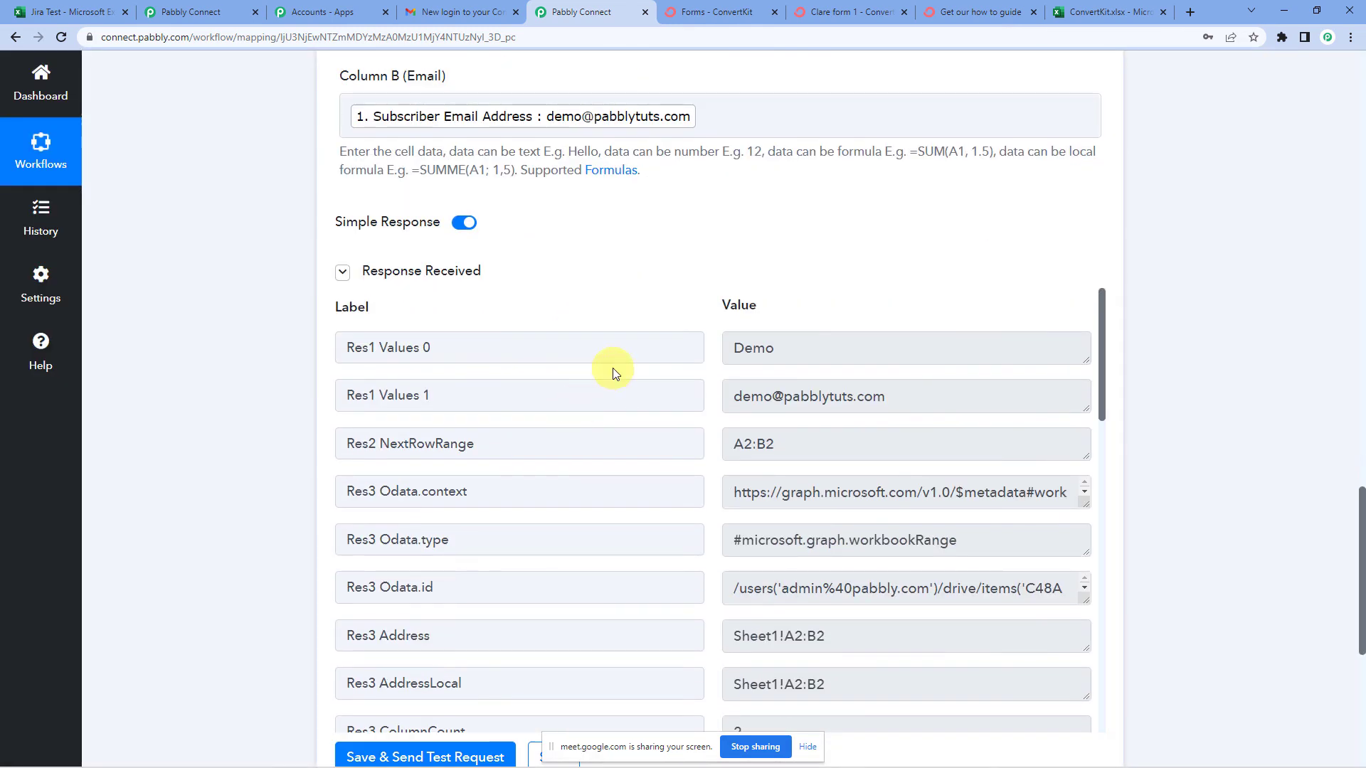
scroll(616, 374, up, 2)
scroll(579, 408, down, 3)
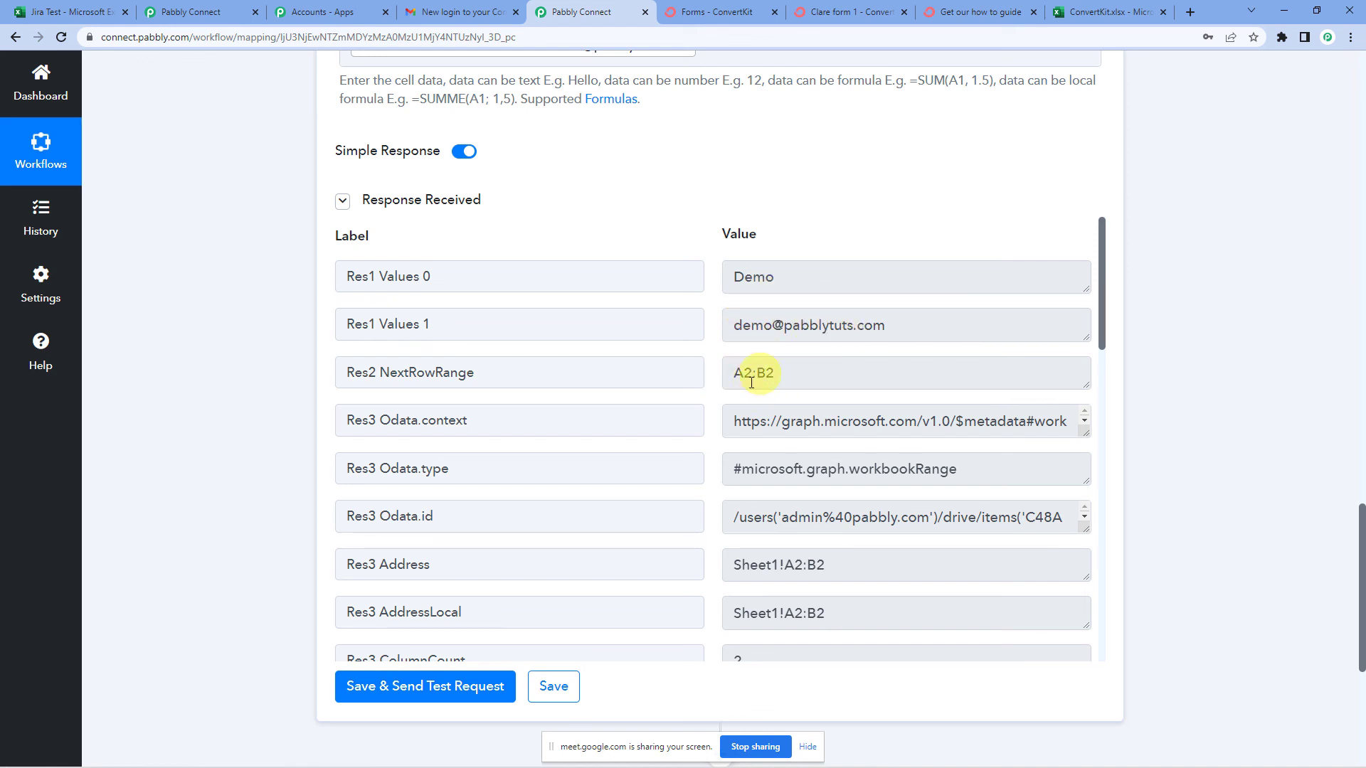
scroll(764, 379, down, 4)
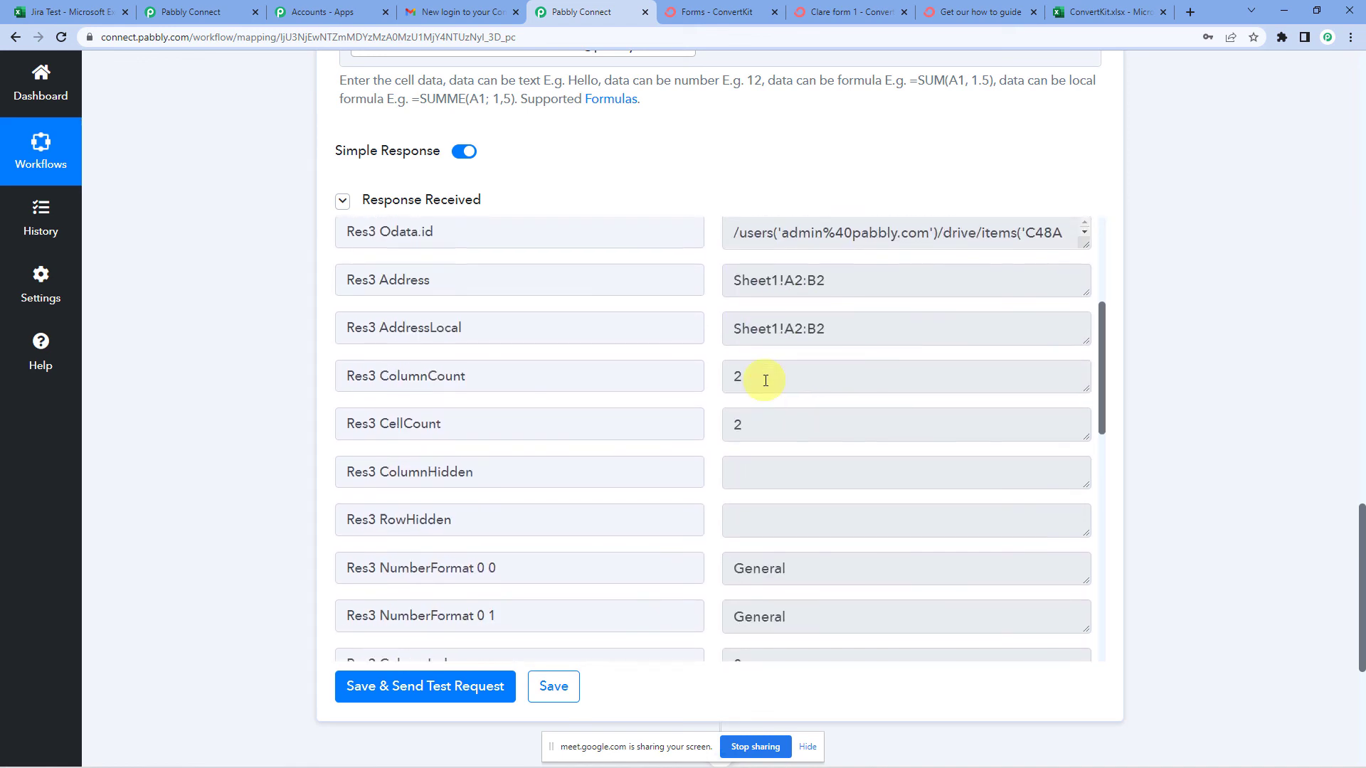
scroll(235, 466, up, 1)
scroll(232, 461, up, 2)
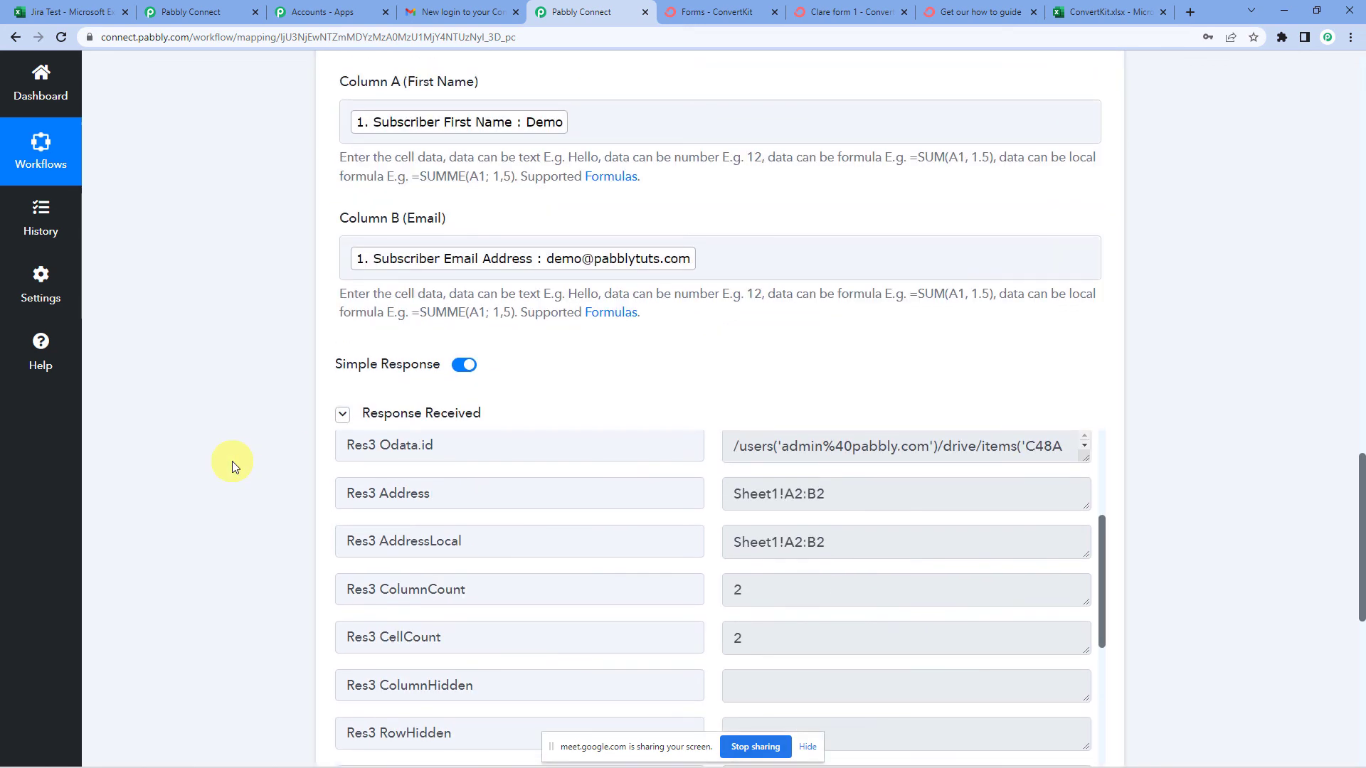
scroll(232, 461, up, 2)
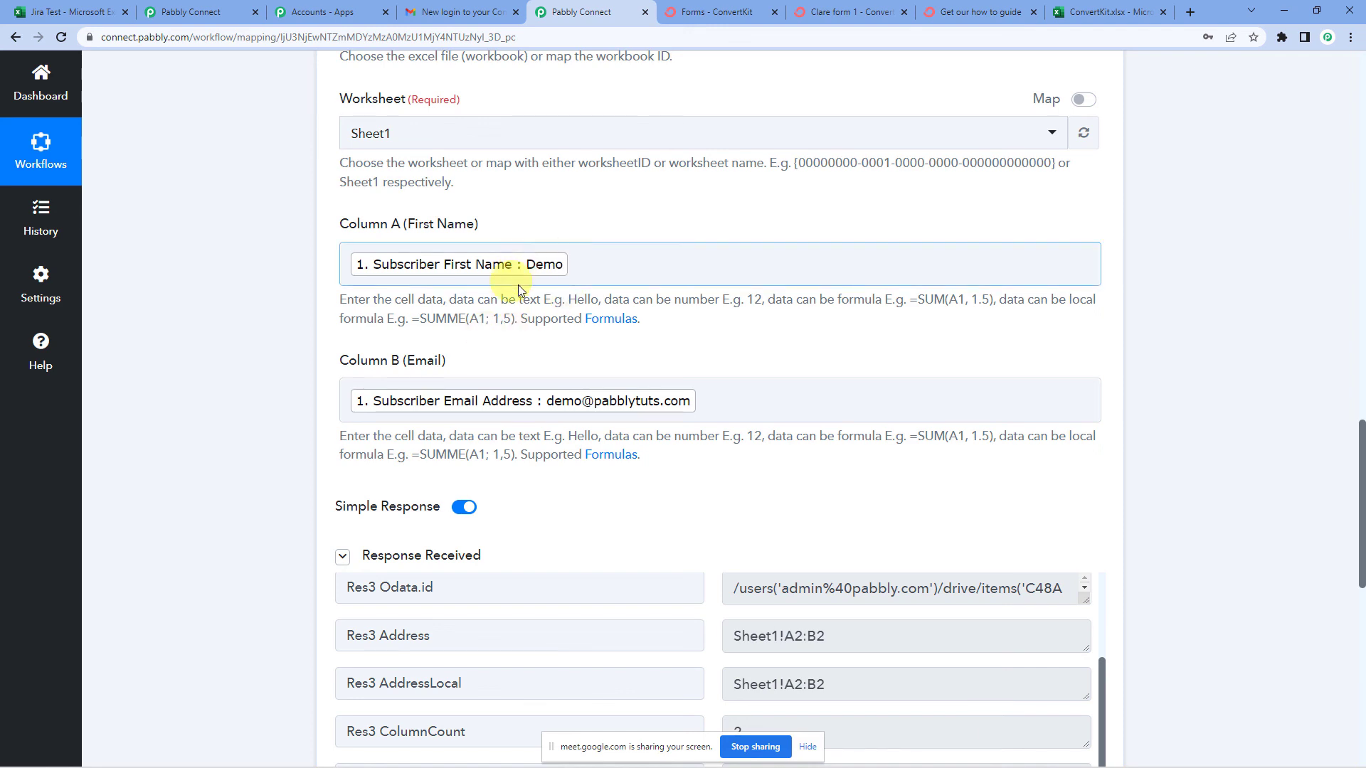
click(1167, 7)
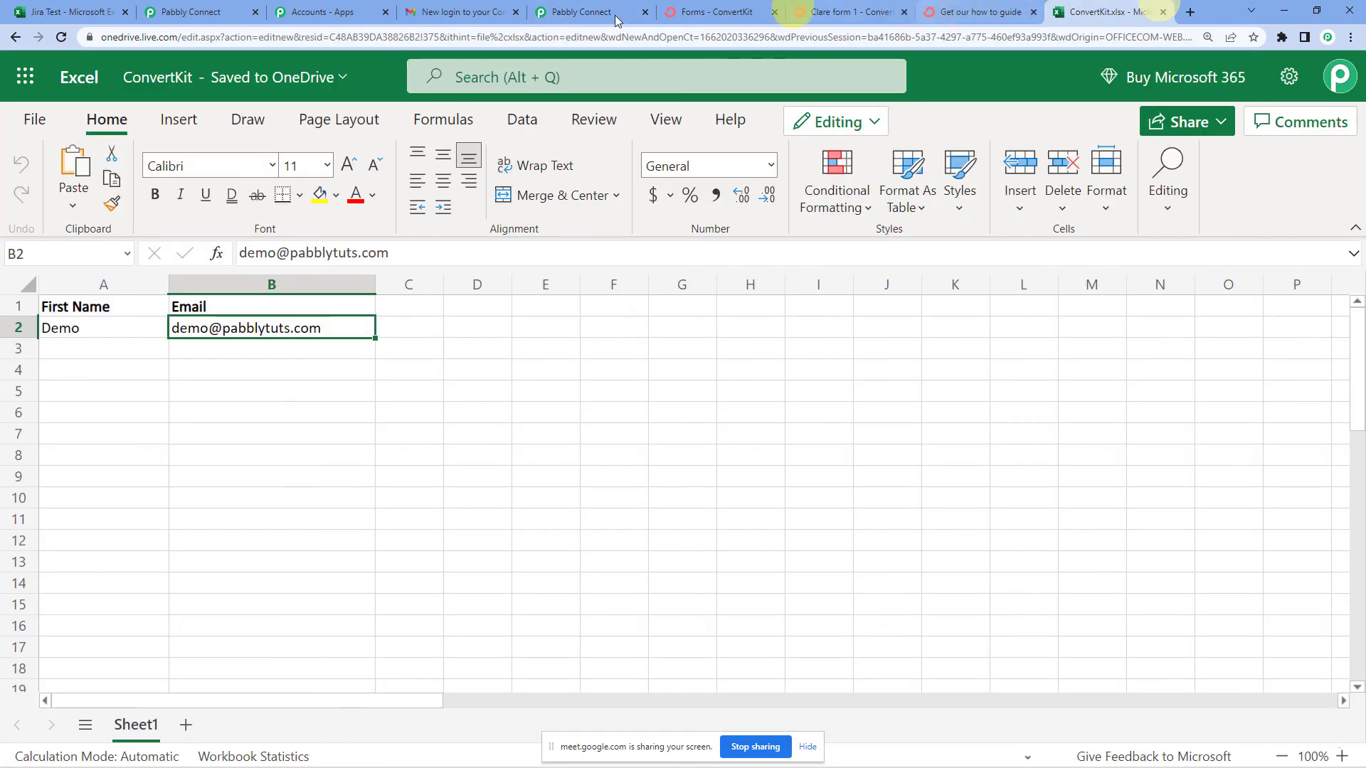
double_click(71, 331)
double_click(269, 330)
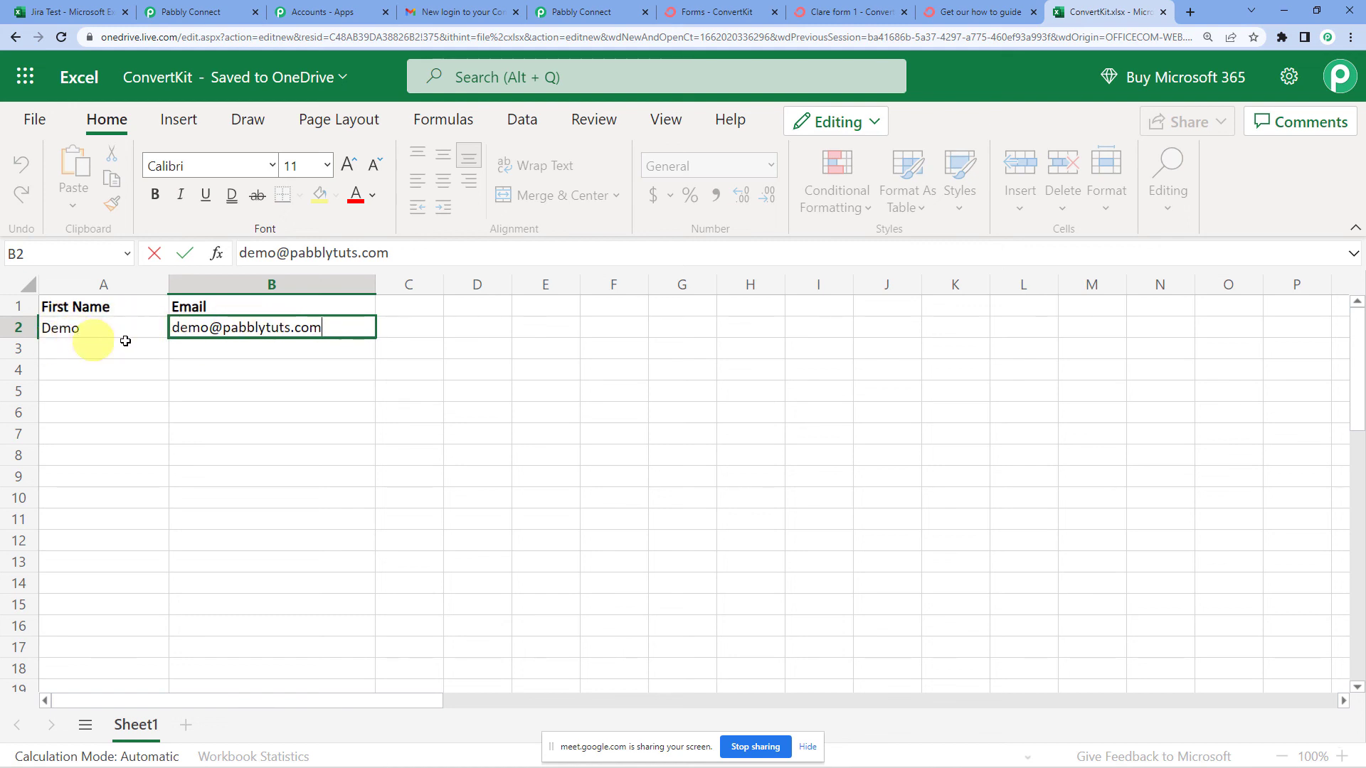
Return to Pabbly Connect and collapse the ConvertKit trigger and the Microsoft Excel action of the workflow
click(584, 12)
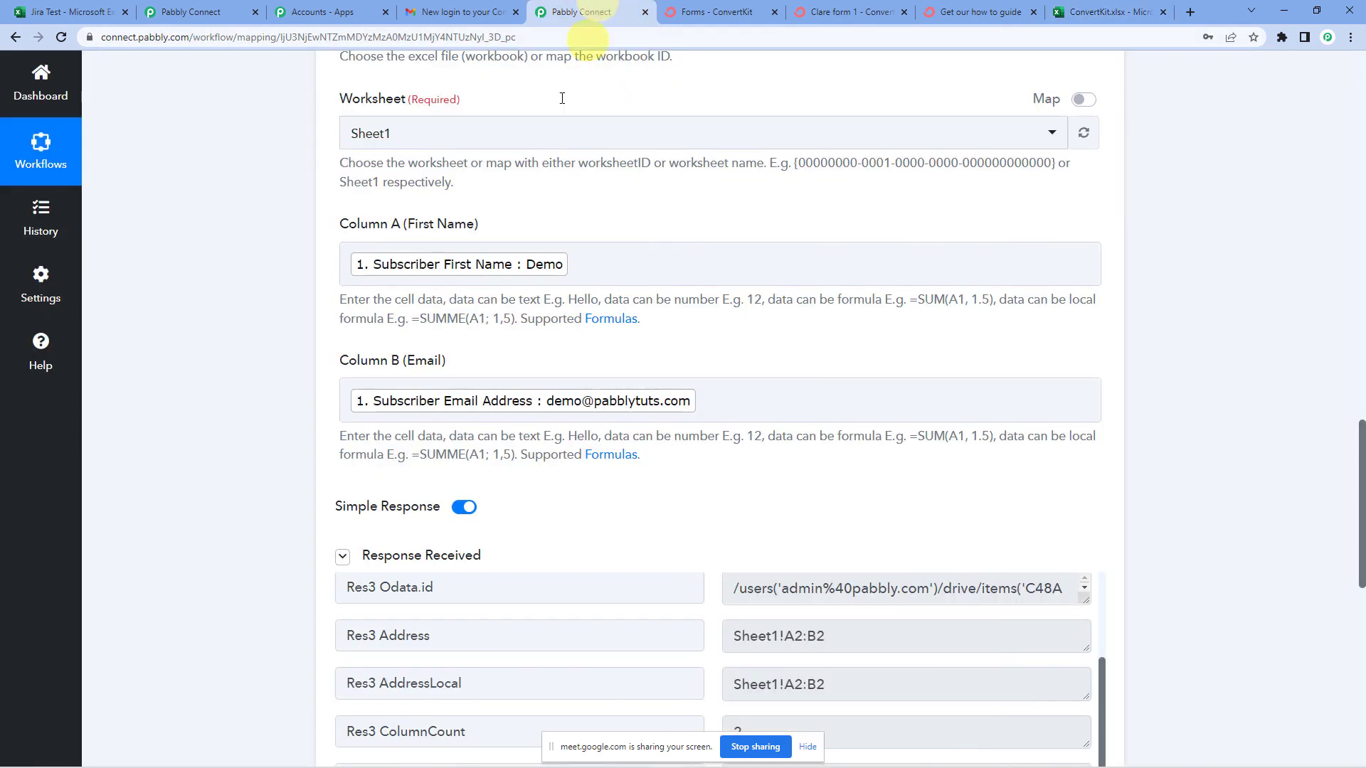
scroll(288, 460, up, 7)
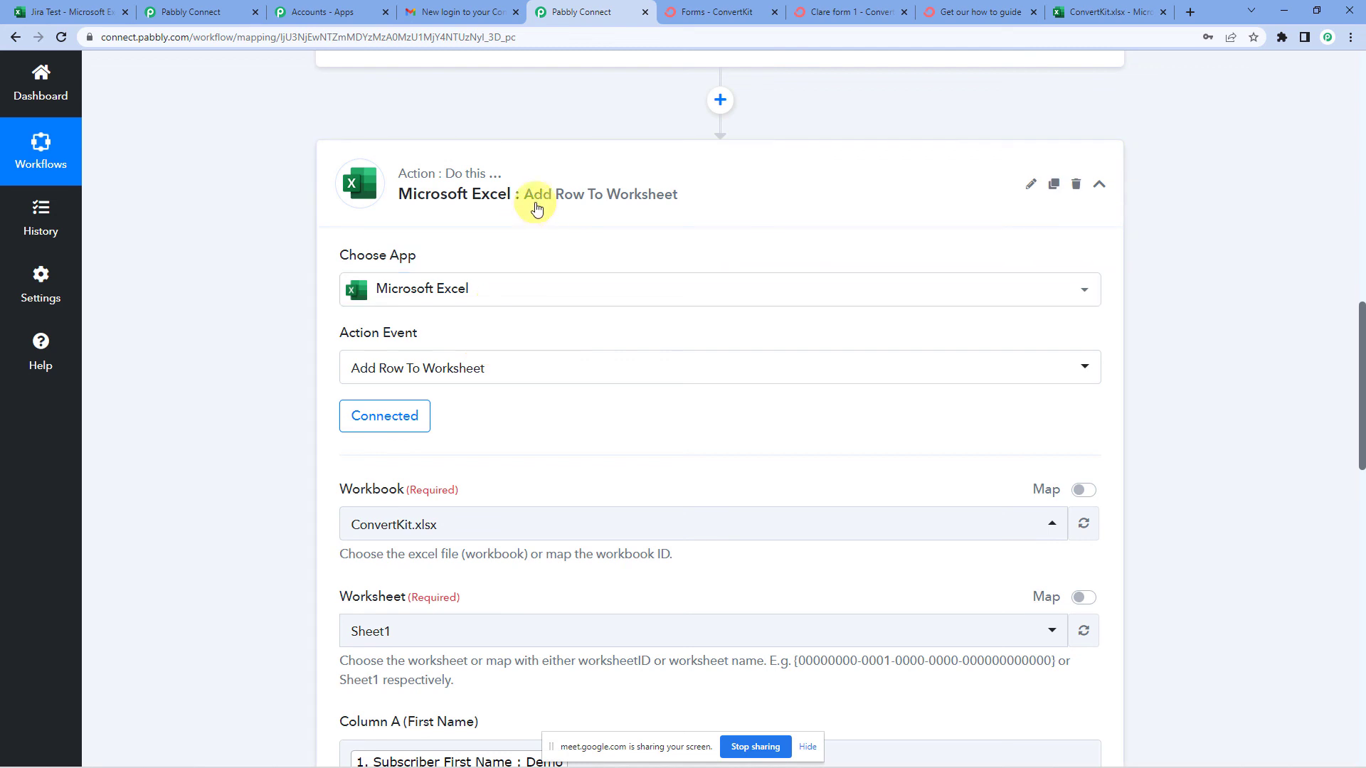
scroll(256, 442, up, 12)
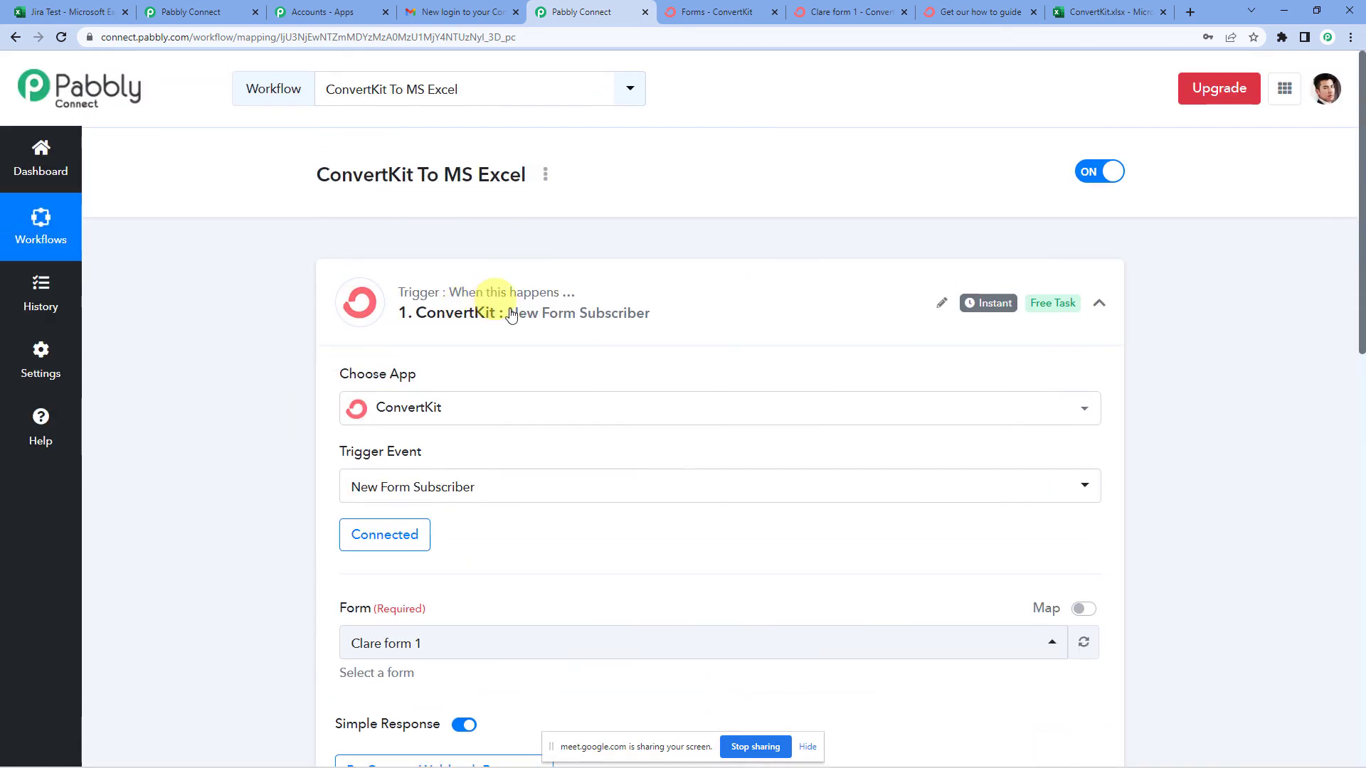
click(509, 313)
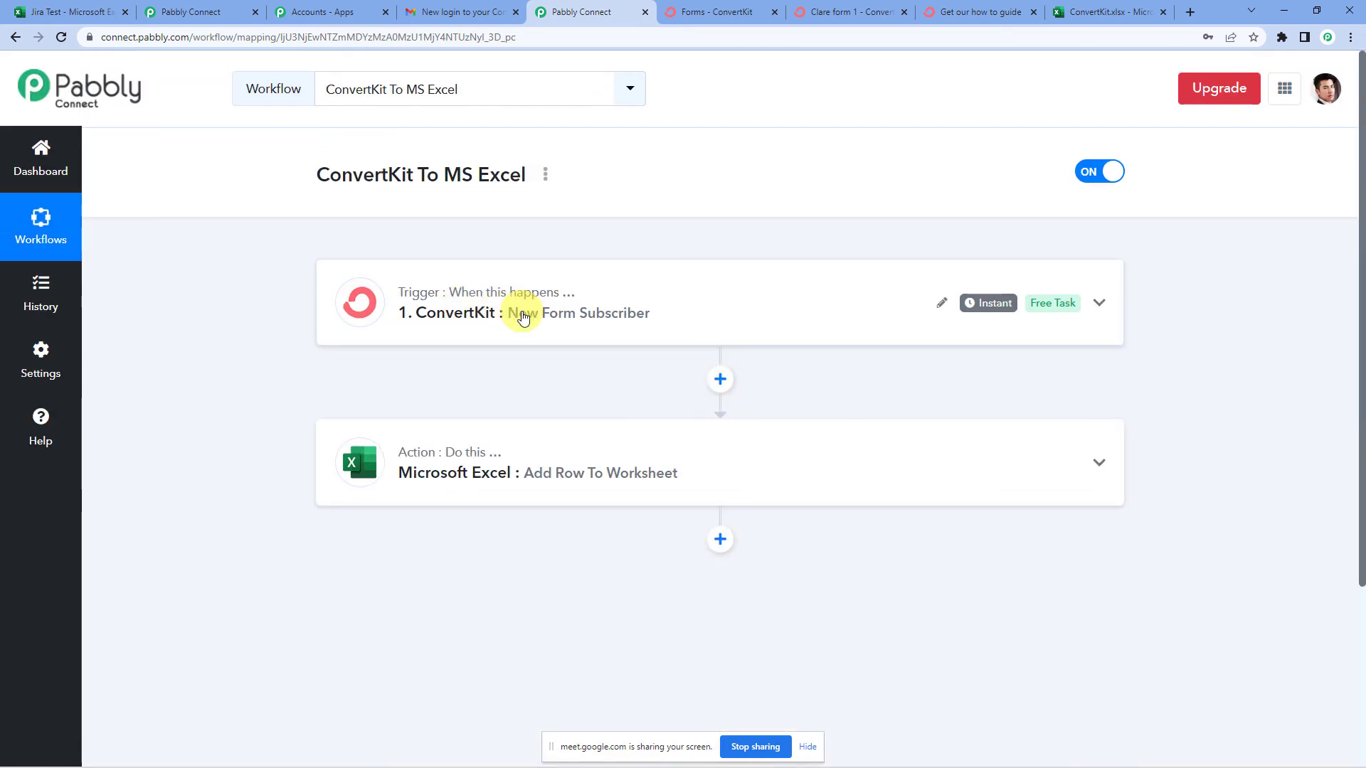